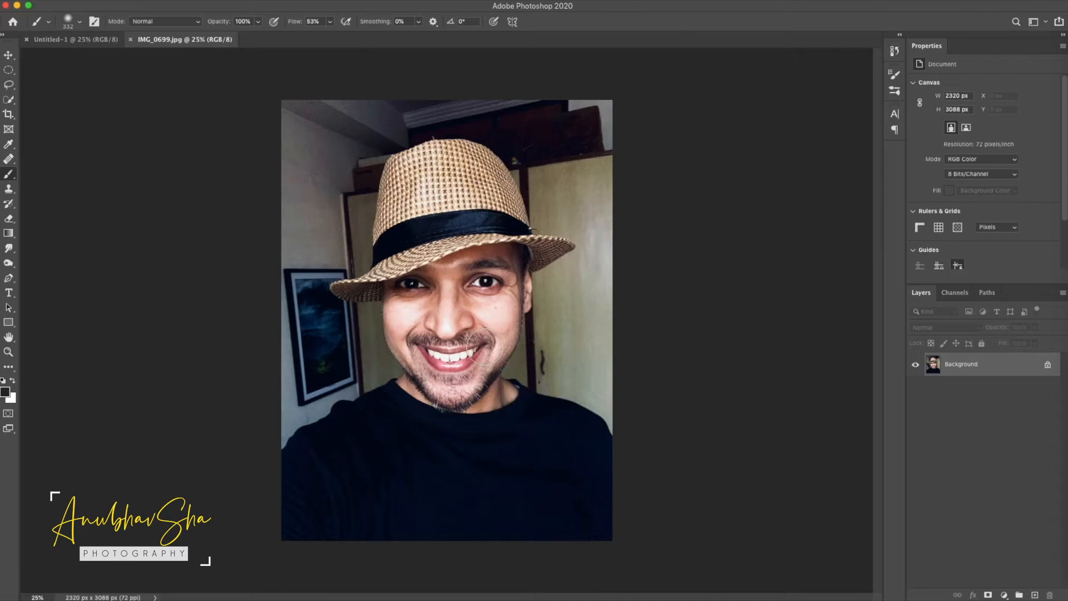
Unlock the Background layer and select the man with his hat and shirt using the Quick Selection tool.
click(10, 100)
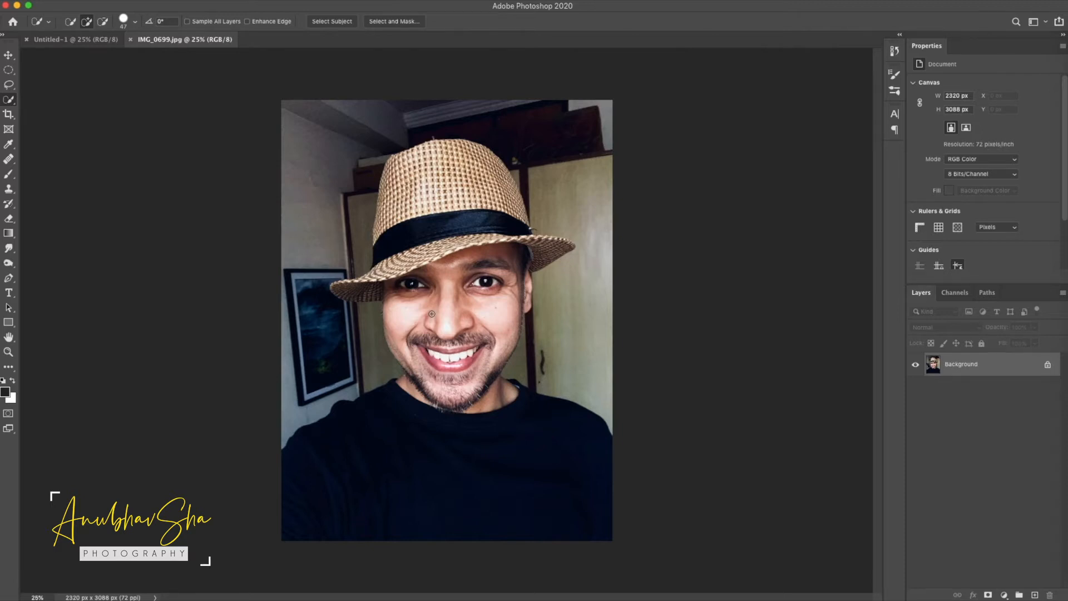
double_click(1000, 369)
click(625, 279)
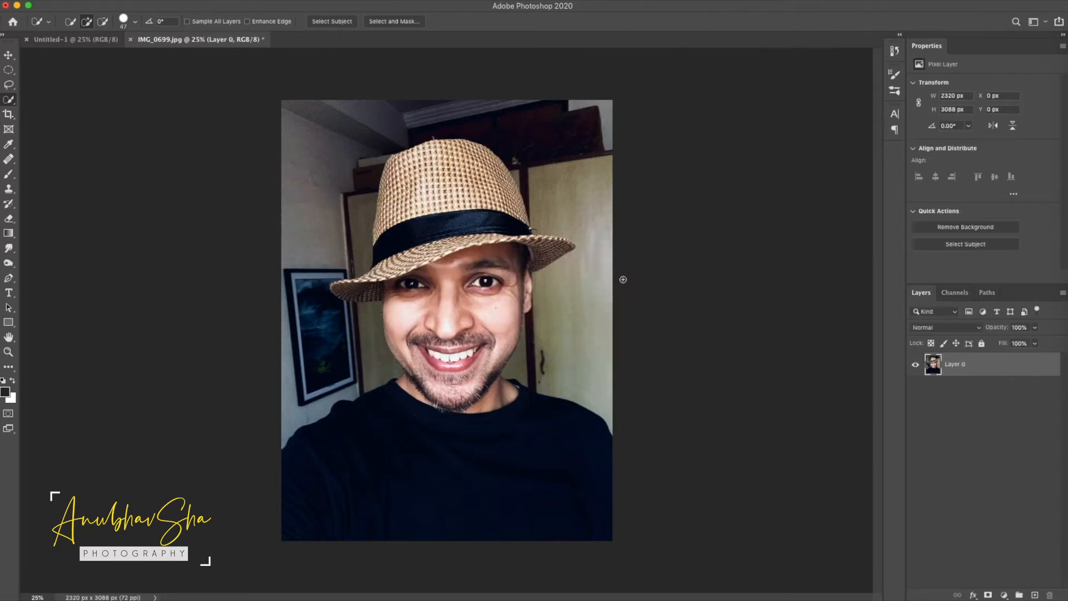
mouse_move(299, 500)
mouse_down()
mouse_move(403, 312)
mouse_move(473, 294)
mouse_up()
drag(440, 253, 478, 183)
alt+click(530, 385)
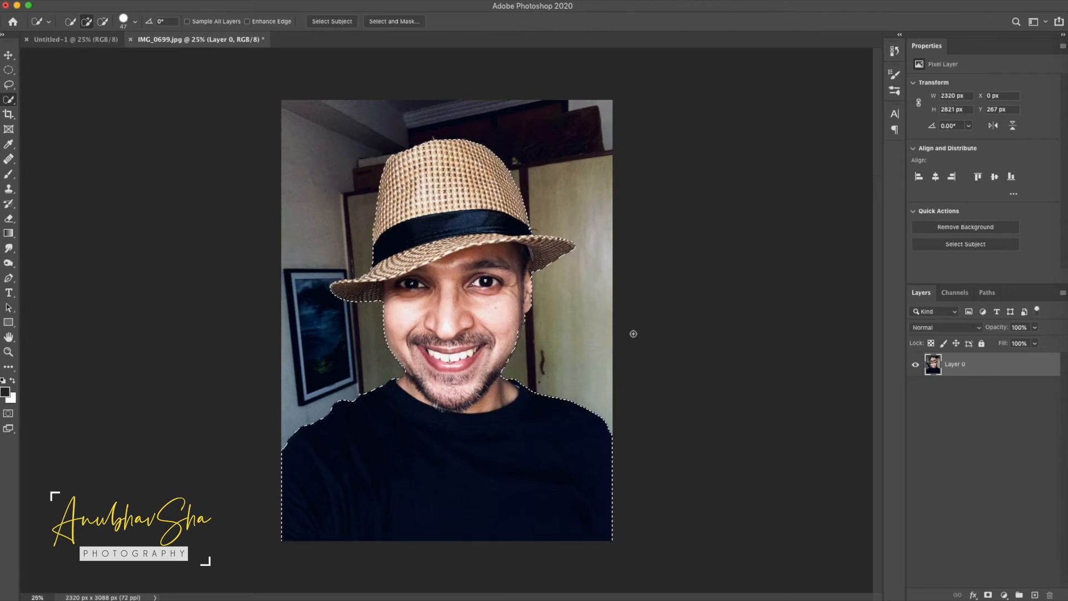
Refine the selection in Select and Mask with Smart Radius and a 4 px radius, output as a new layer with a layer mask.
click(391, 21)
click(910, 245)
drag(913, 226, 942, 225)
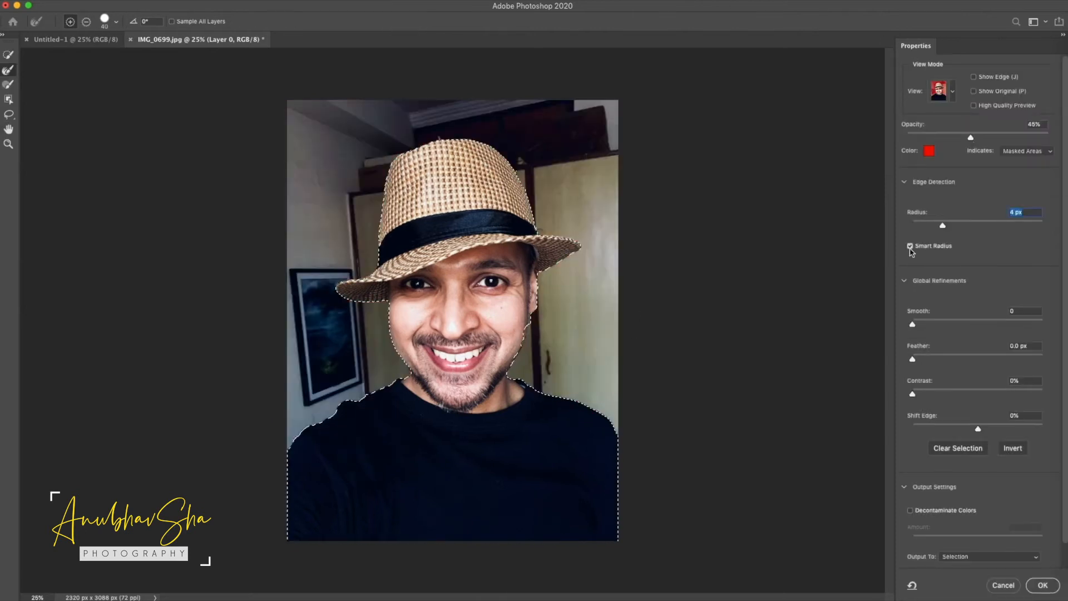
key(super+plus)
key(bracketright)
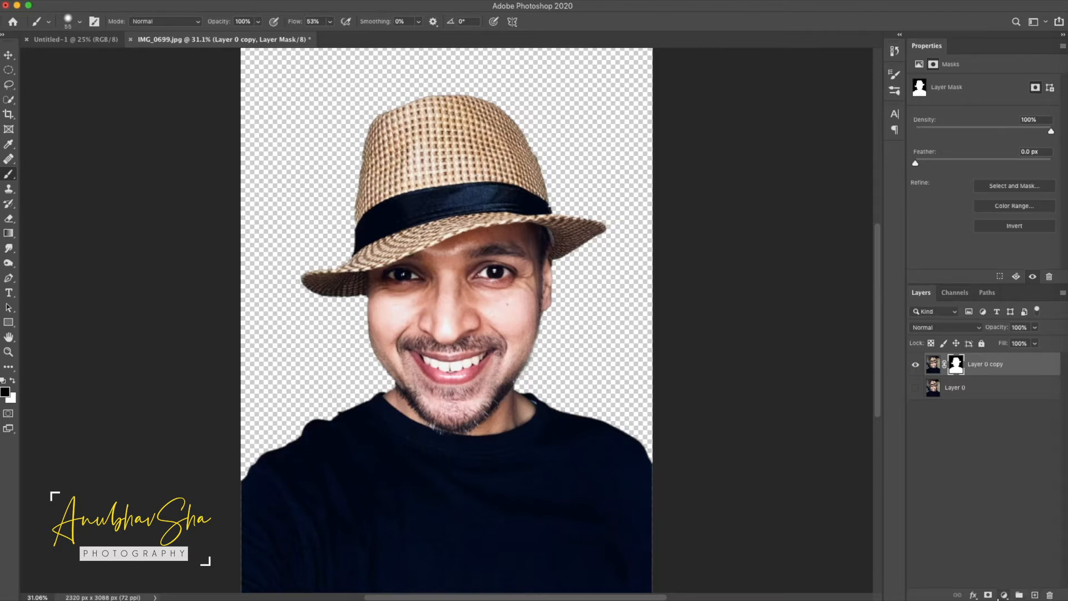
Add a white (ffffff) Solid Color fill layer and place it beneath the masked cutout layer.
click(1004, 595)
click(1004, 378)
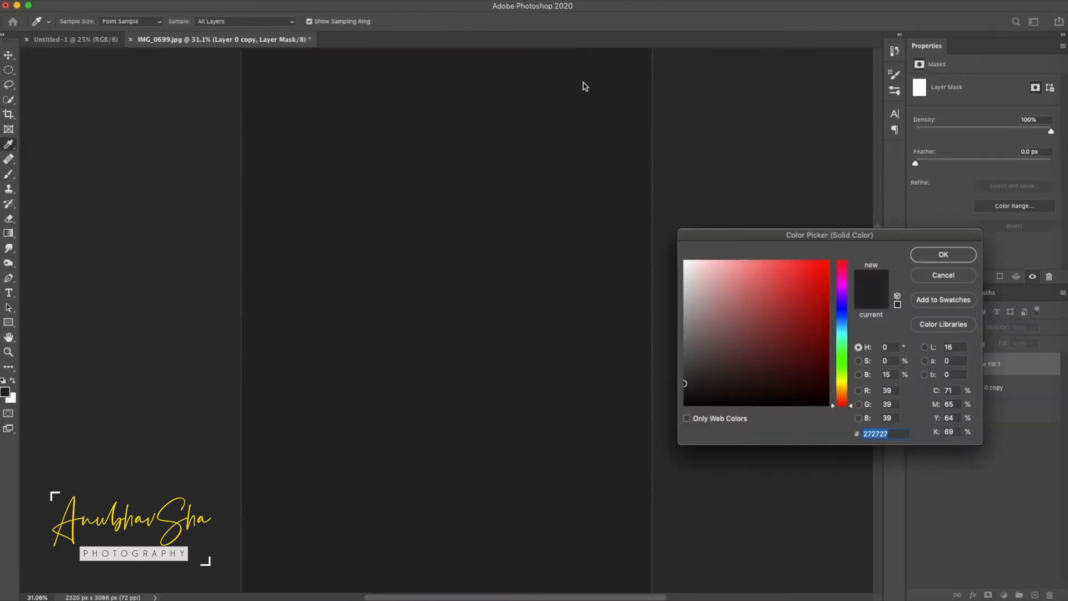
click(550, 226)
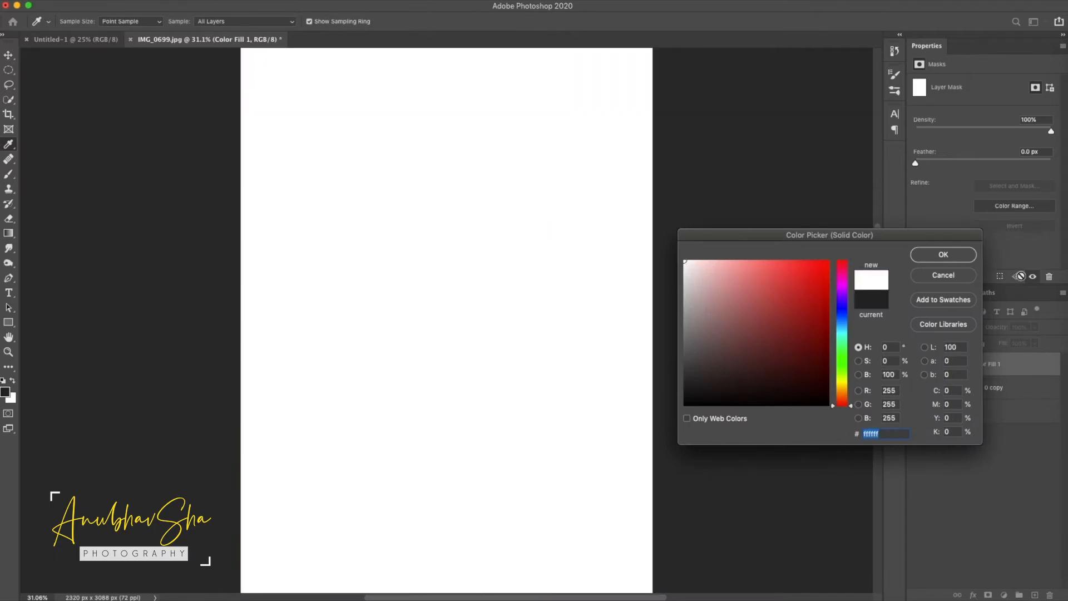
click(943, 254)
drag(1008, 369, 1009, 410)
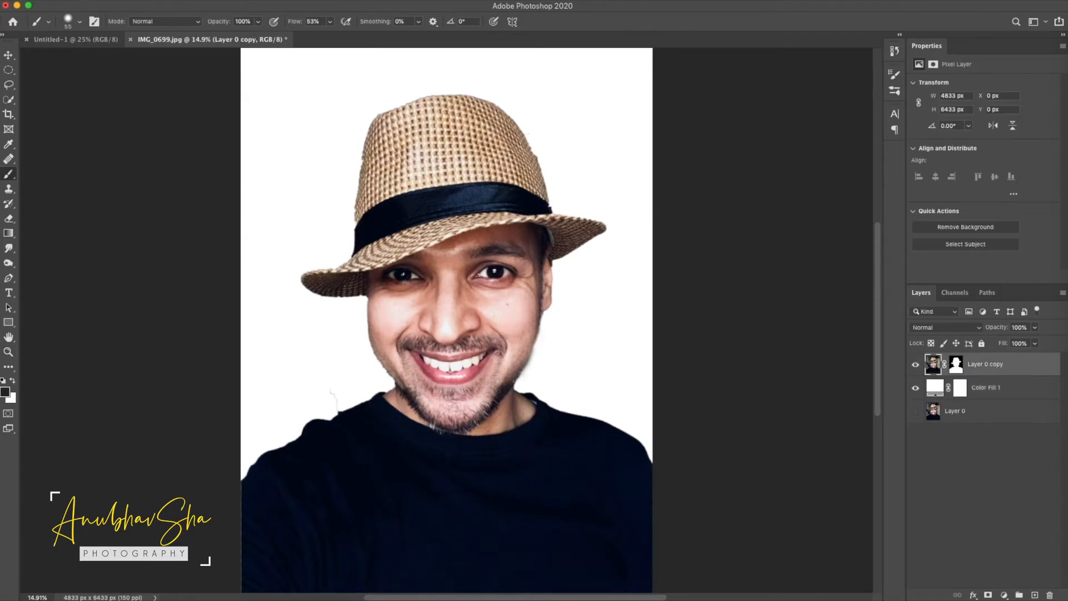
Open the Shadows/Highlights adjustment for the cutout layer and set Shadows to Amount 12% and Tone 23%.
click(139, 1)
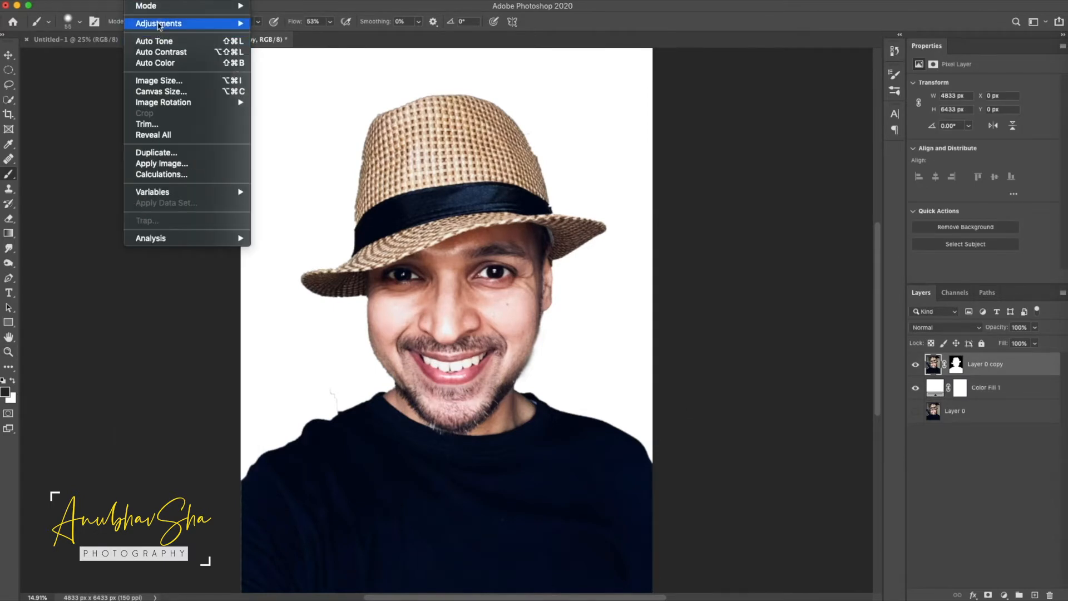
mouse_move(159, 25)
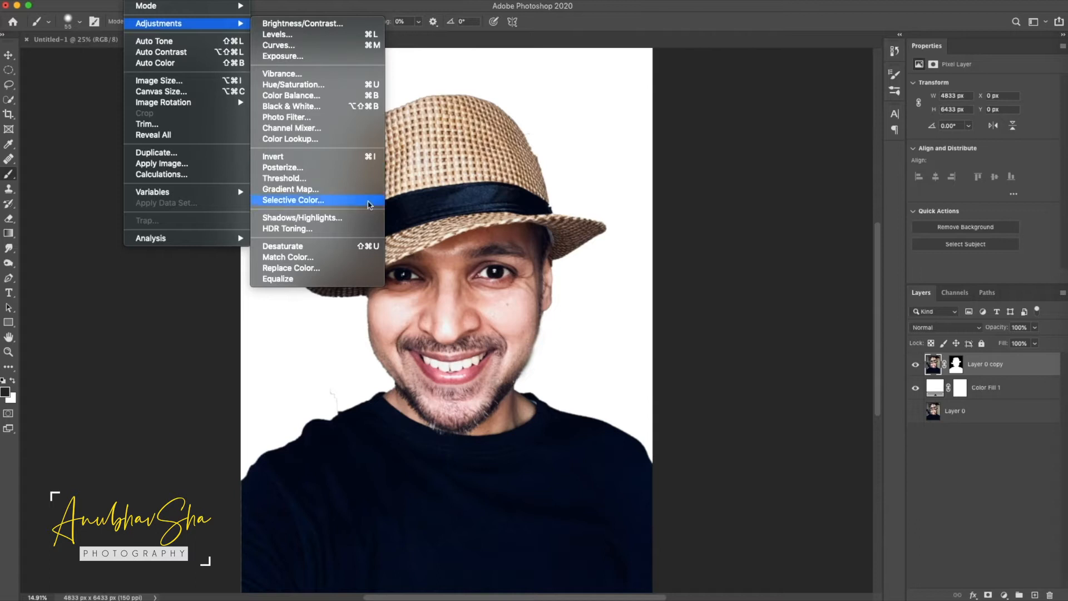
click(302, 218)
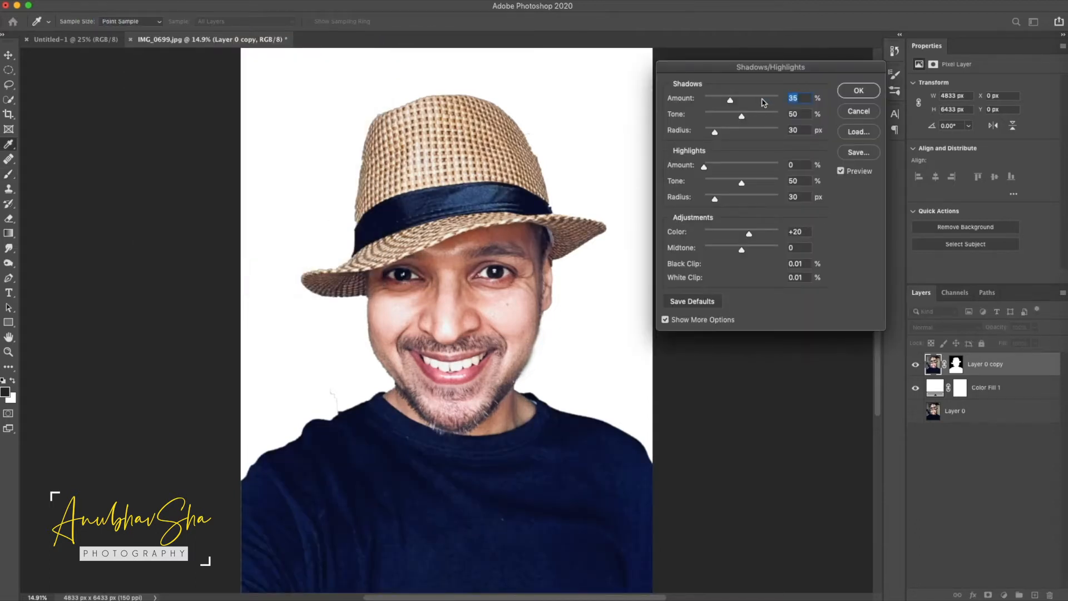
click(731, 102)
drag(731, 102, 716, 105)
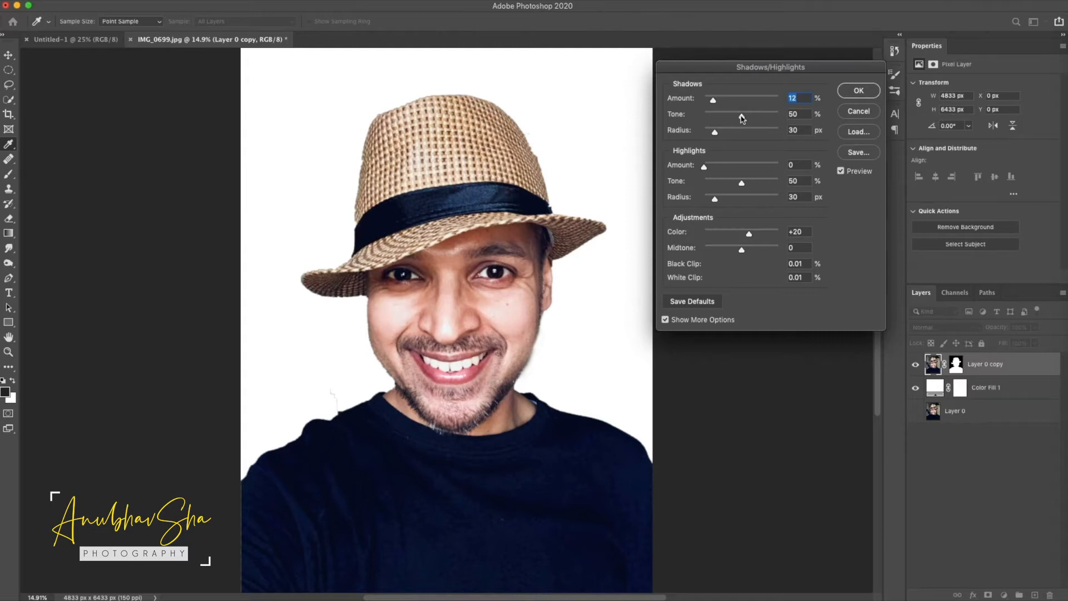
drag(742, 119, 721, 119)
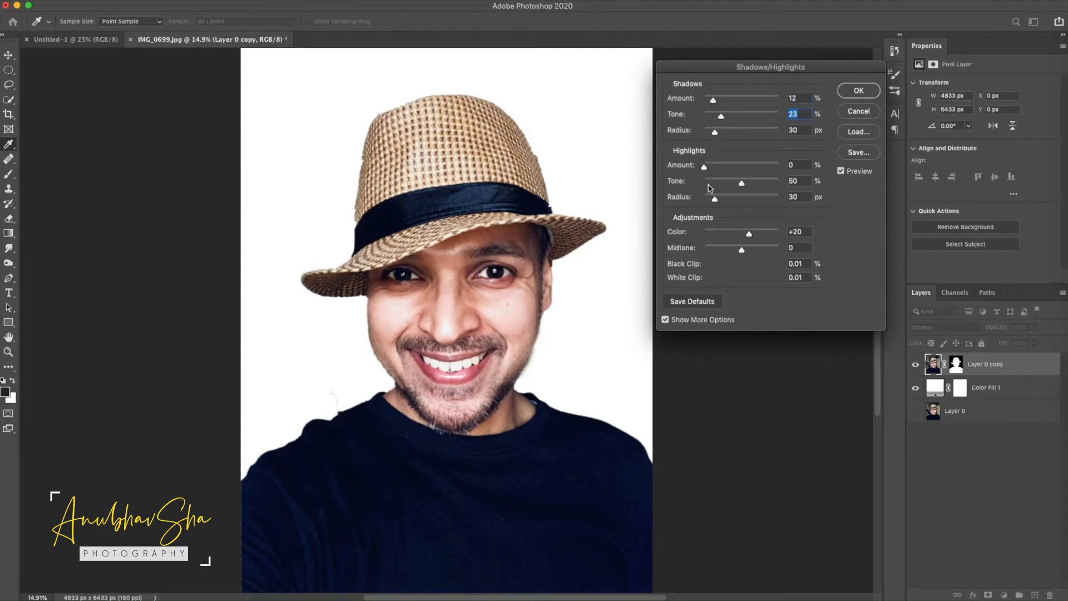
Set Highlights to Amount 13% and Tone 20%, compare with the original, and apply the Shadows/Highlights adjustment.
drag(704, 166, 720, 172)
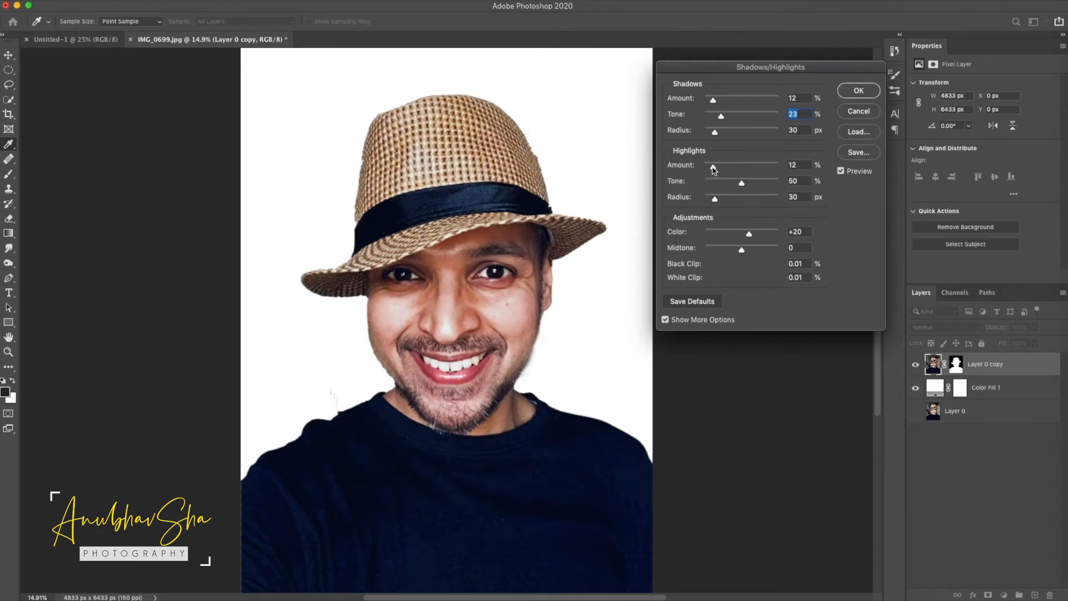
drag(713, 171, 714, 170)
click(714, 170)
drag(742, 184, 719, 184)
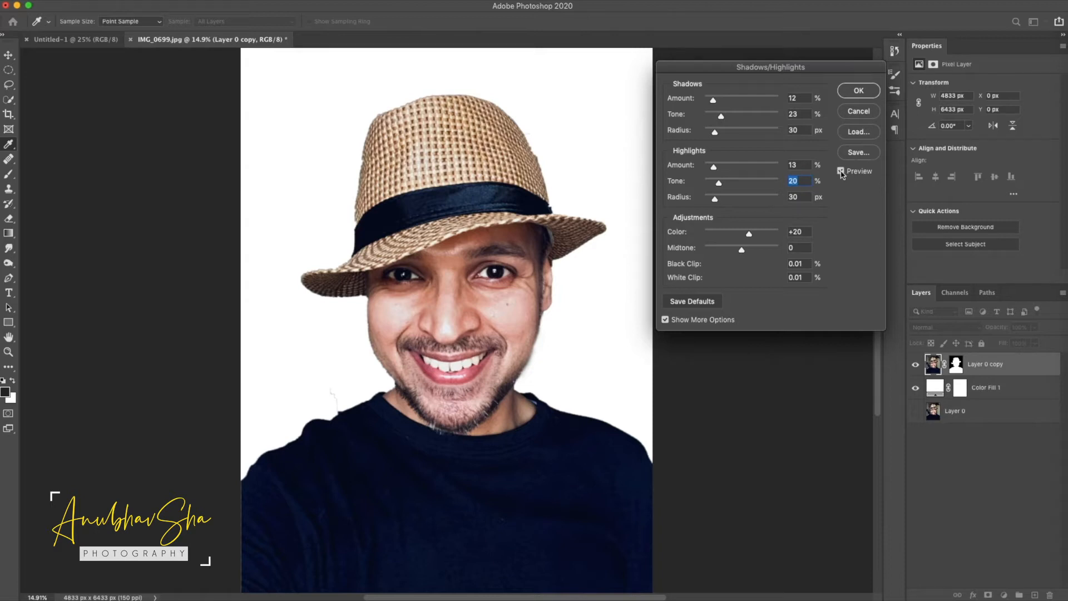
click(841, 171)
click(840, 171)
click(859, 91)
Stamp all visible layers into a new layer on top, and hide the cutout and white fill layers beneath it.
click(986, 388)
key(b)
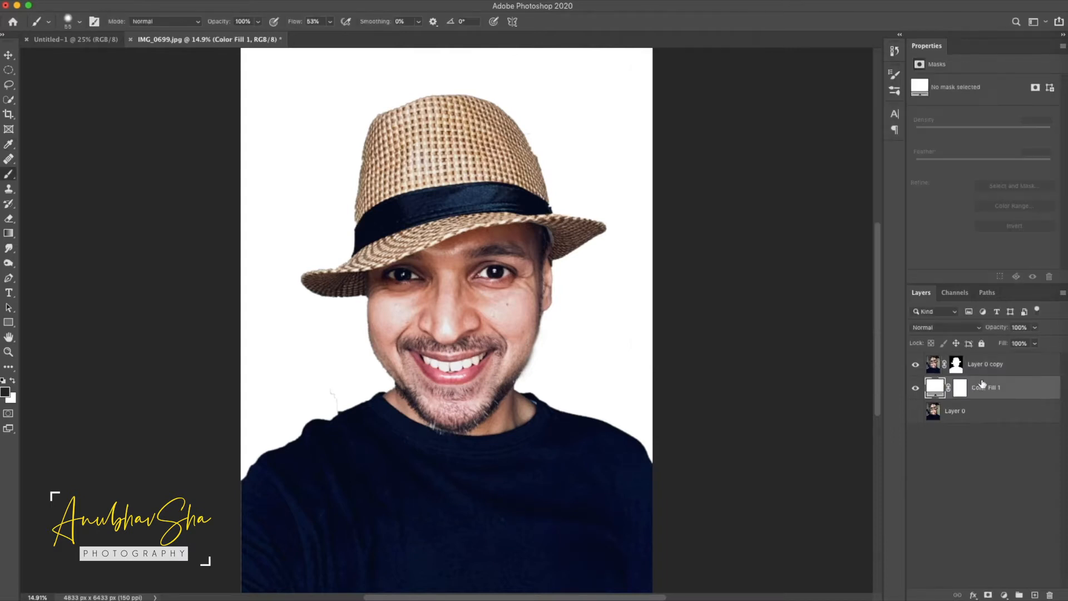
click(1012, 367)
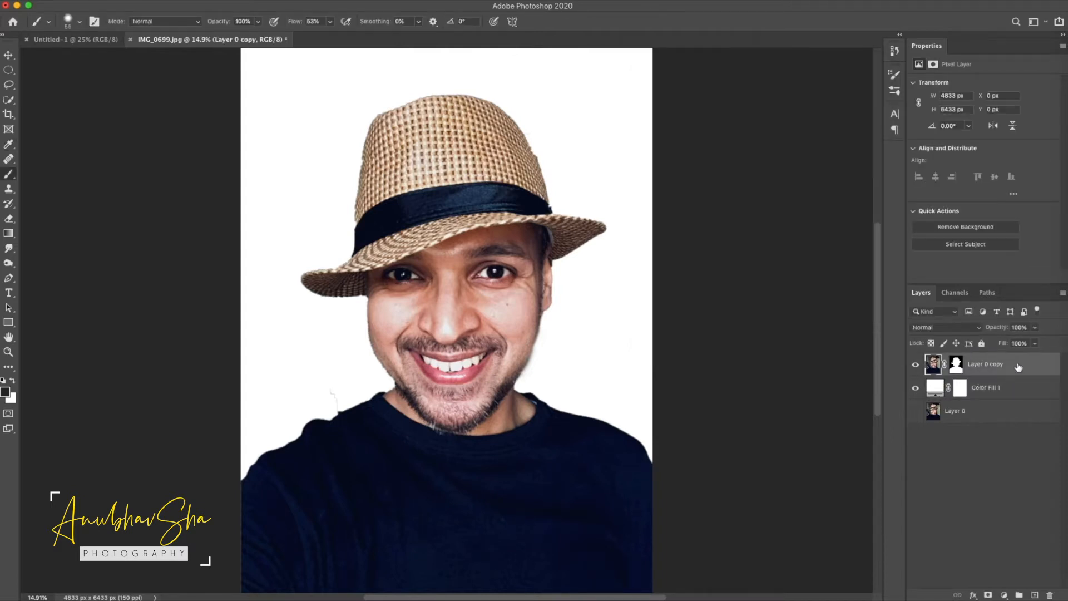
key(super+alt+shift+e)
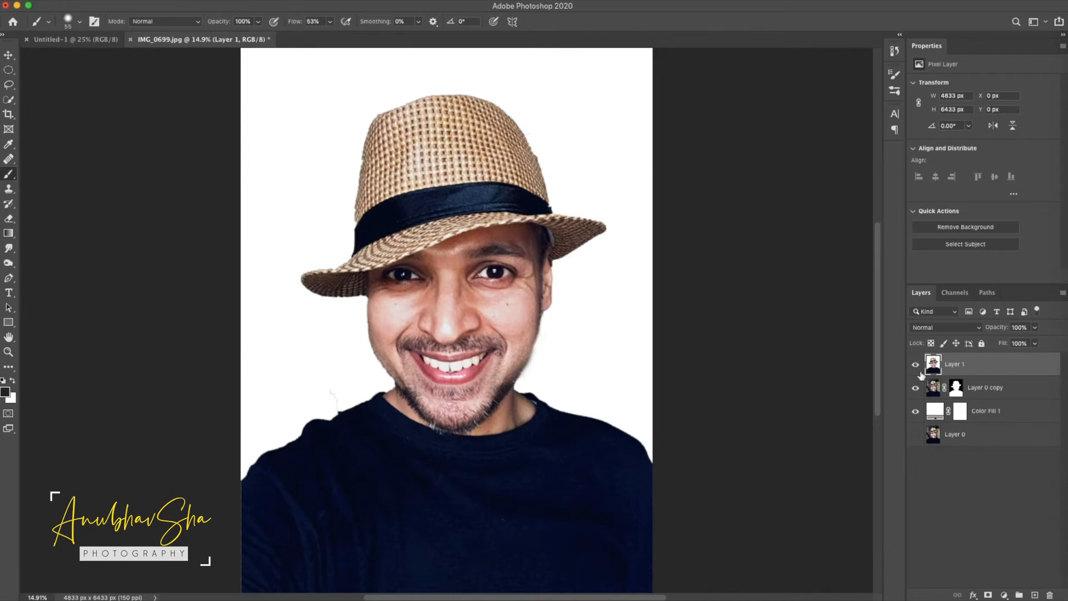
click(915, 387)
click(915, 410)
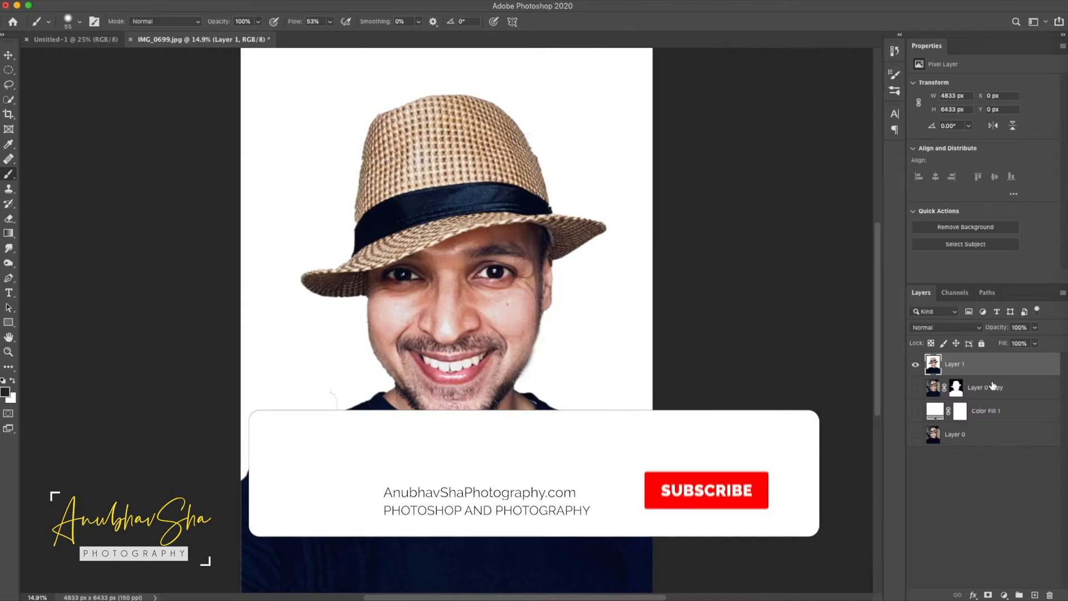
Group the cutout, colour fill and original photo layers, and hide the group.
click(1000, 387)
shift+click(1000, 411)
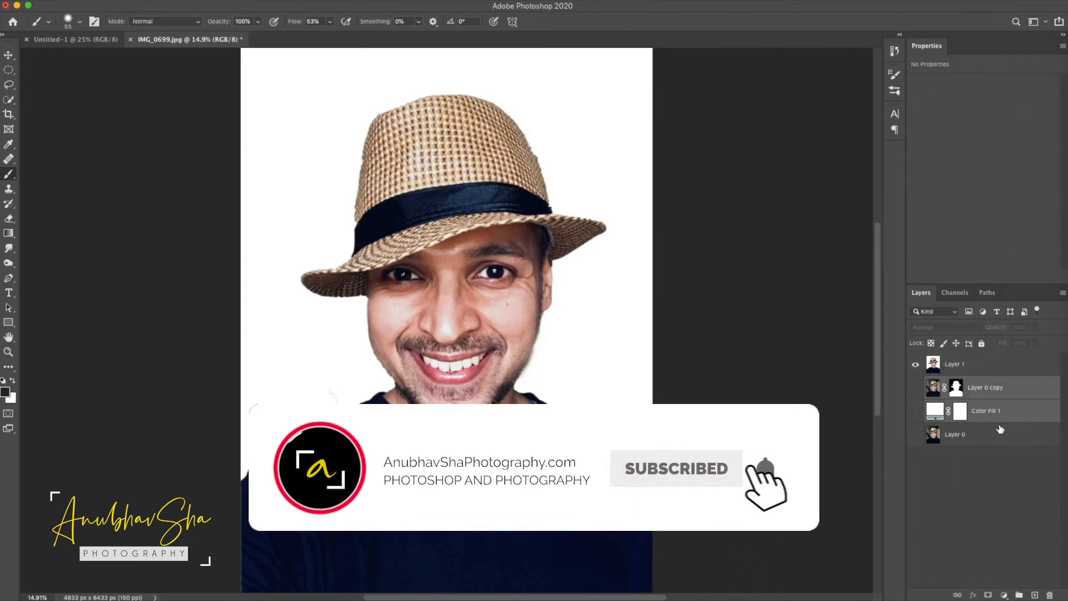
shift+click(999, 429)
key(ctrl+g)
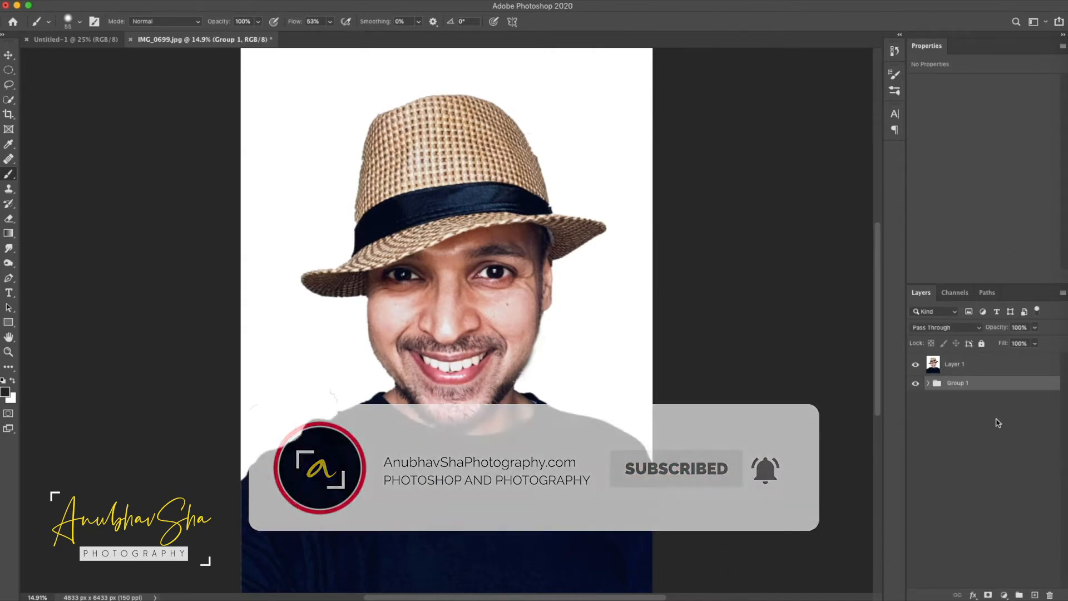
click(915, 384)
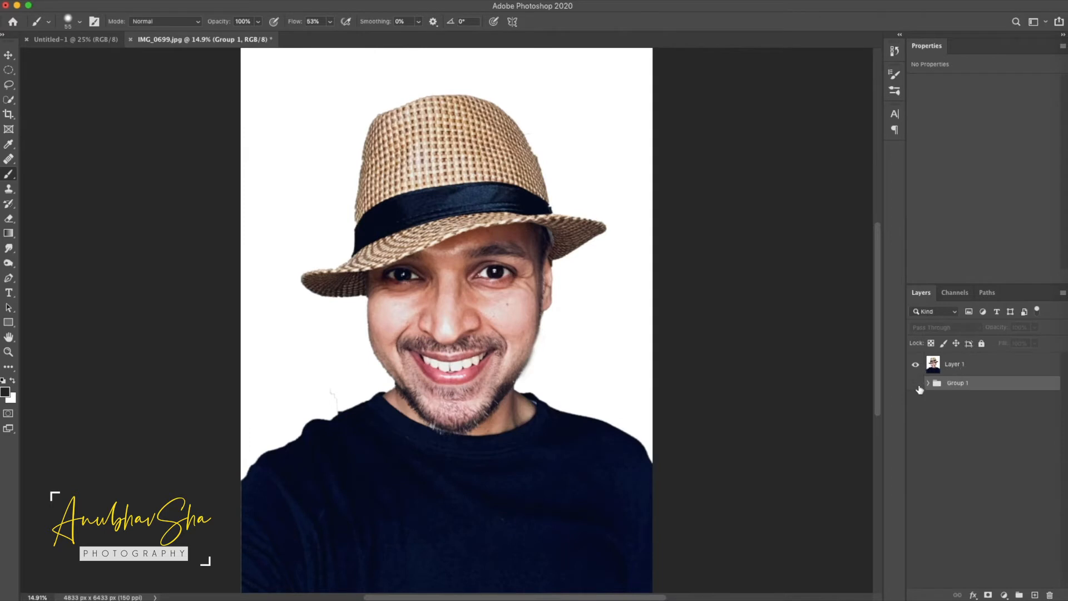
Rename the stamped layer as Main and duplicate it.
double_click(969, 367)
text(Main)
key(Return)
key(super+j)
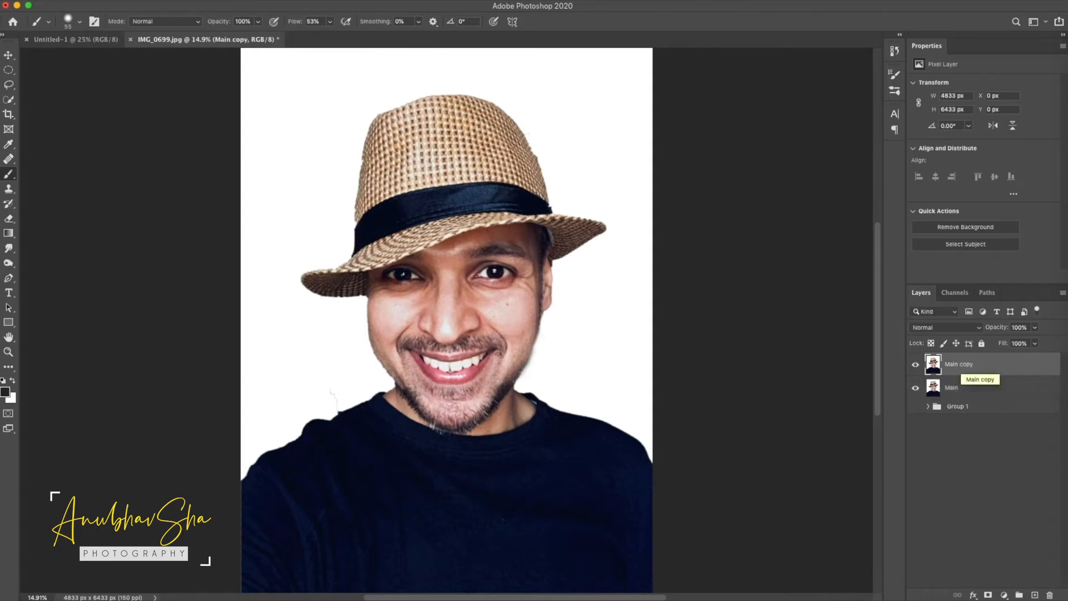
Rename the duplicate layer as effect and hide it.
double_click(969, 365)
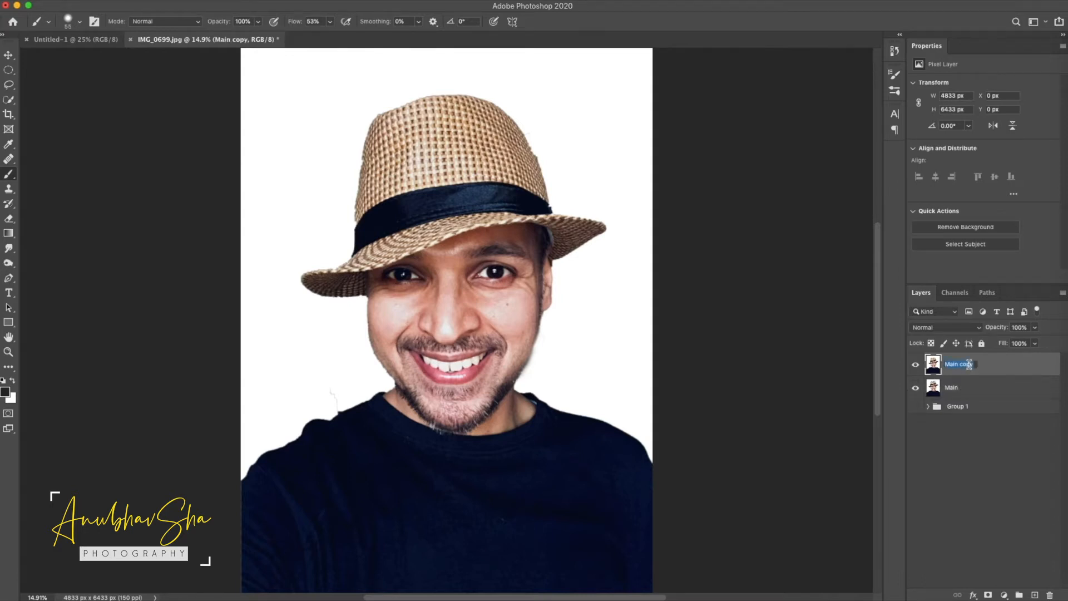
text(effect)
key(Return)
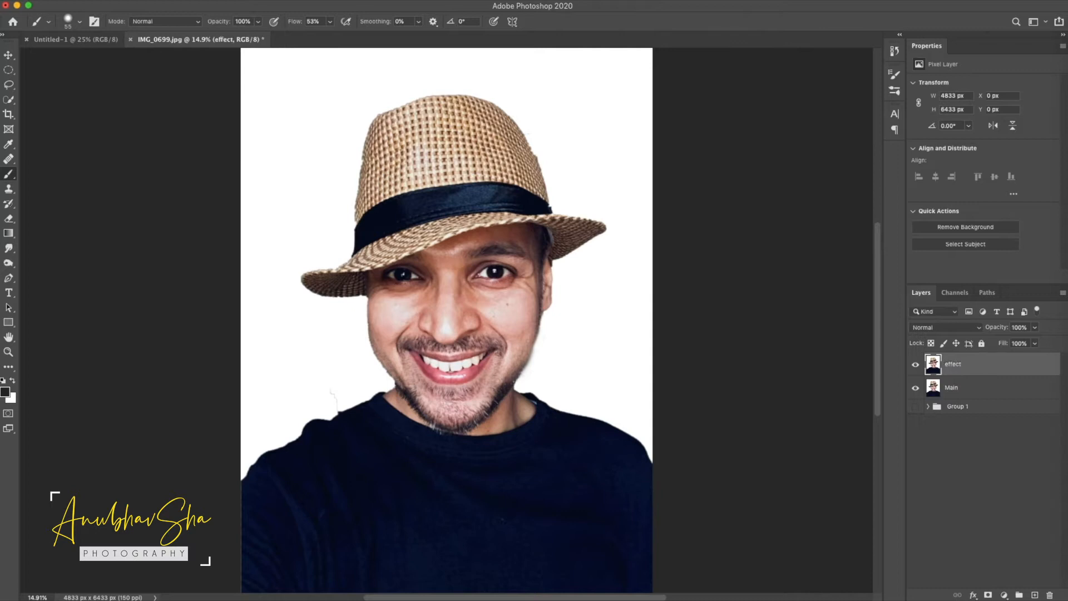
click(916, 364)
Convert the Main layer to a smart object.
click(1004, 388)
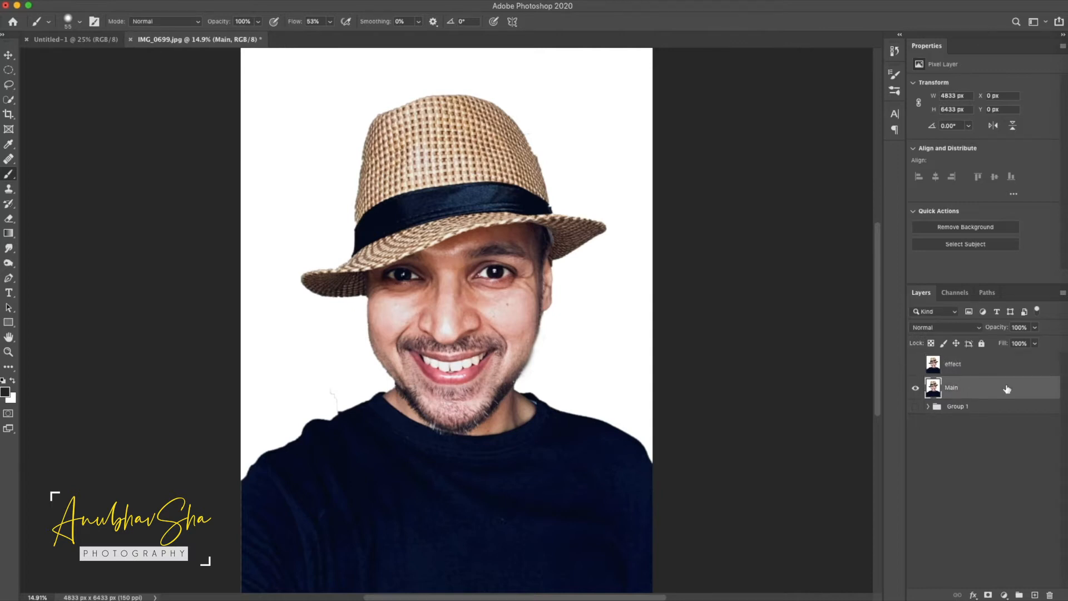
right_click(1013, 386)
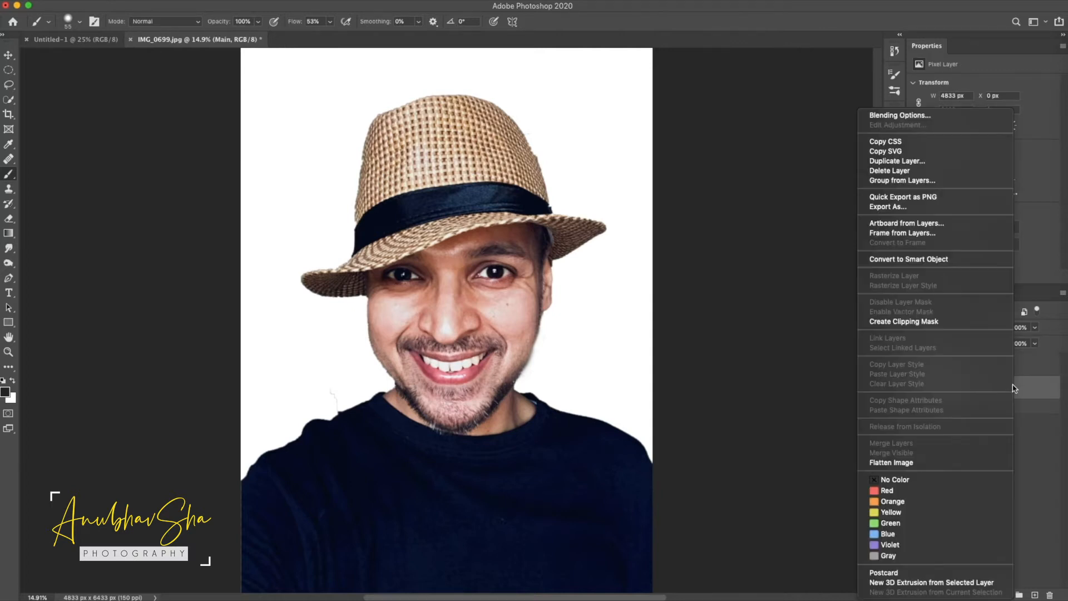
click(899, 260)
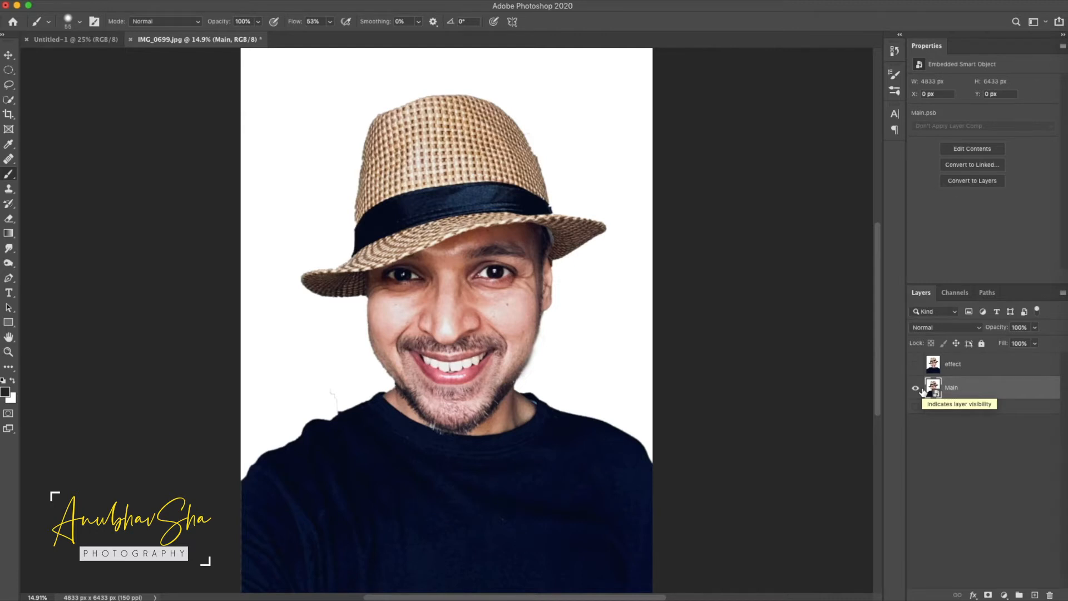
Open the Filter Gallery on the Main layer, choose the Artistic filter Poster Edges, and fit the whole portrait in the preview.
scroll(935, 394, up, 1)
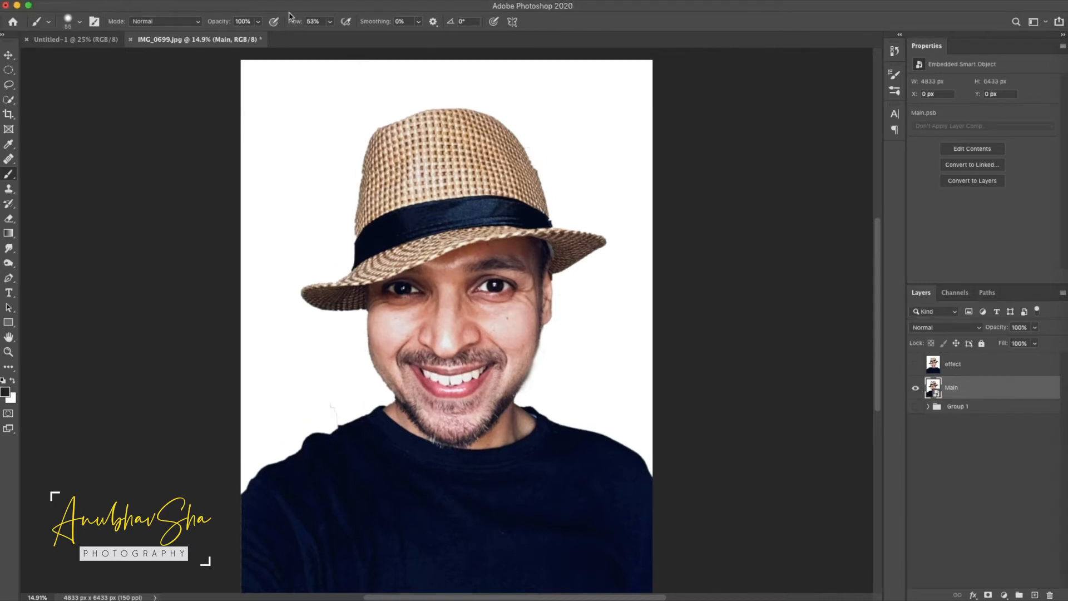
click(268, 0)
click(272, 41)
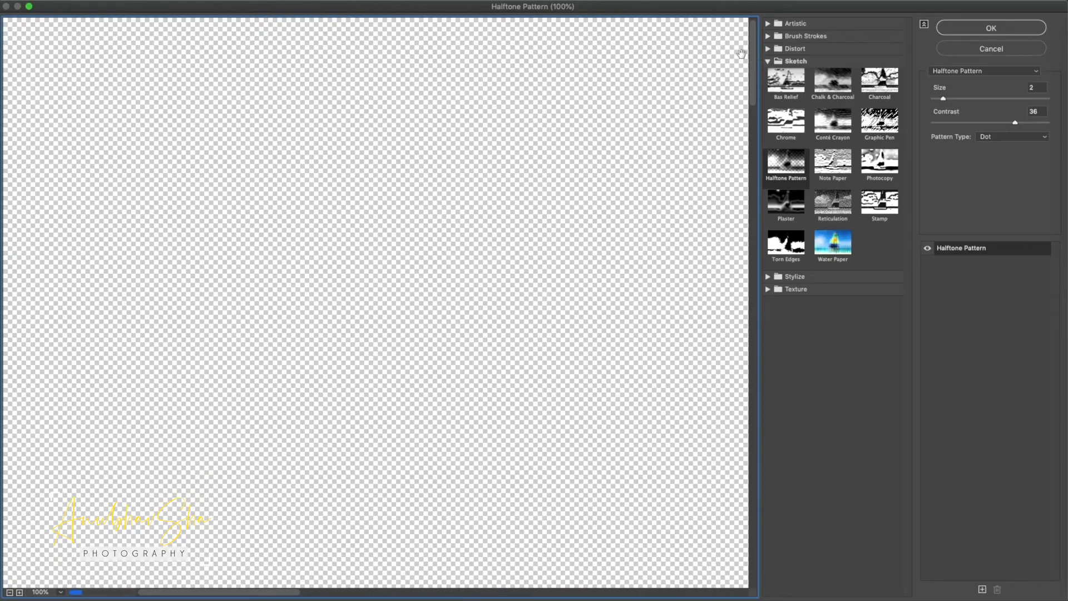
click(773, 59)
click(770, 24)
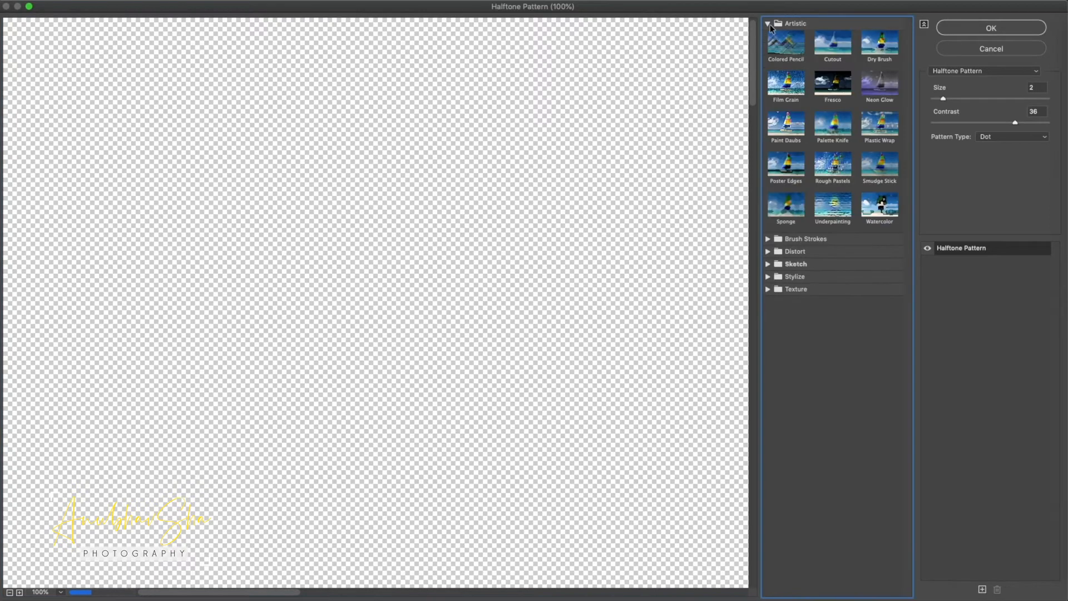
click(794, 163)
key(super+0)
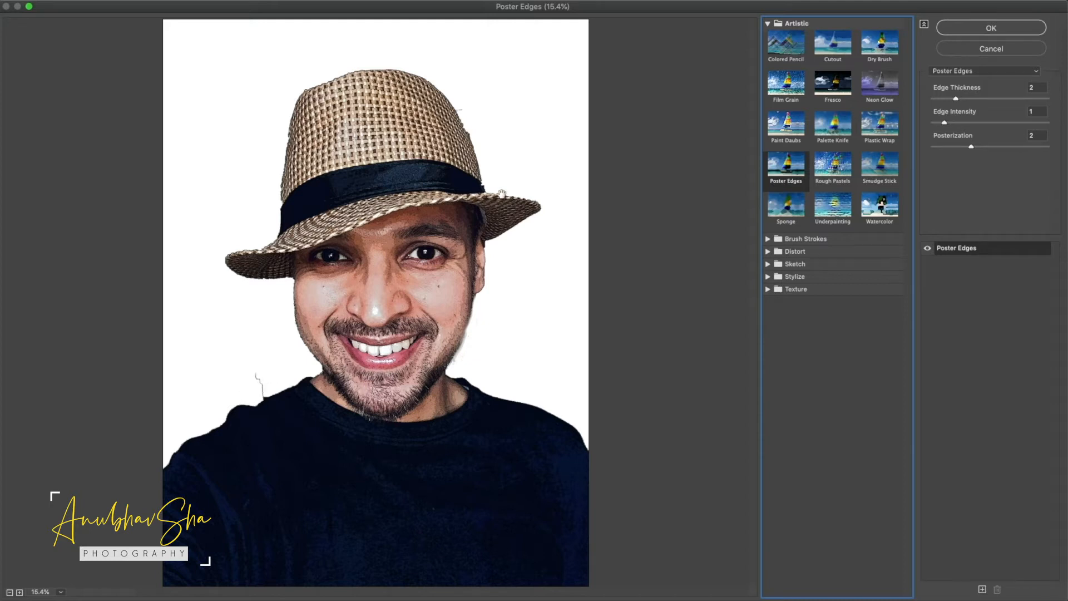
Apply Poster Edges with Edge Thickness 0, Edge Intensity 8 and Posterization 0 to the Main layer.
drag(956, 100, 1036, 124)
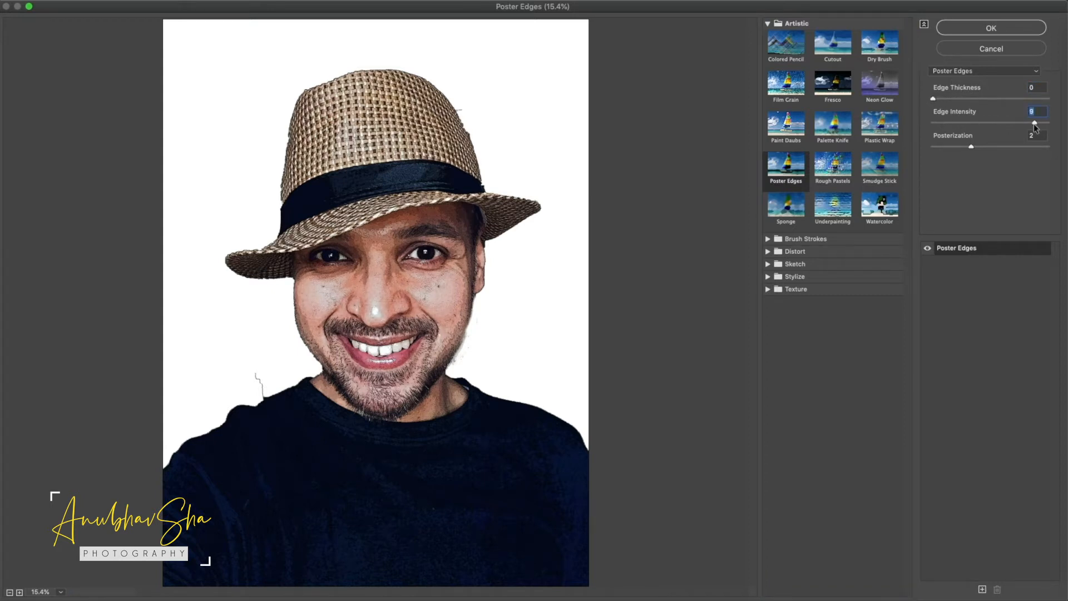
drag(950, 146, 906, 146)
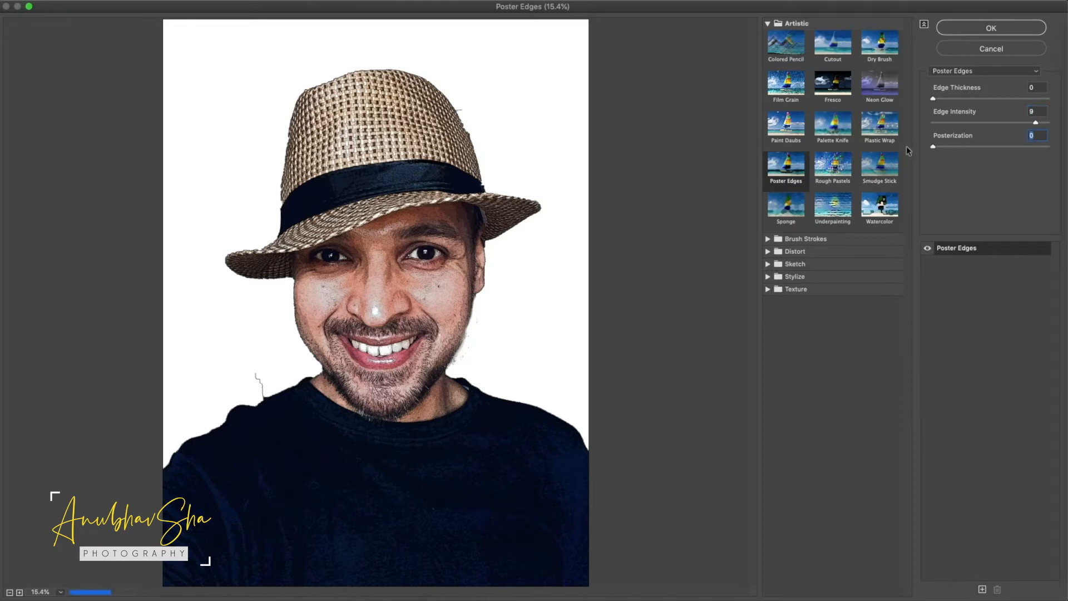
click(1020, 123)
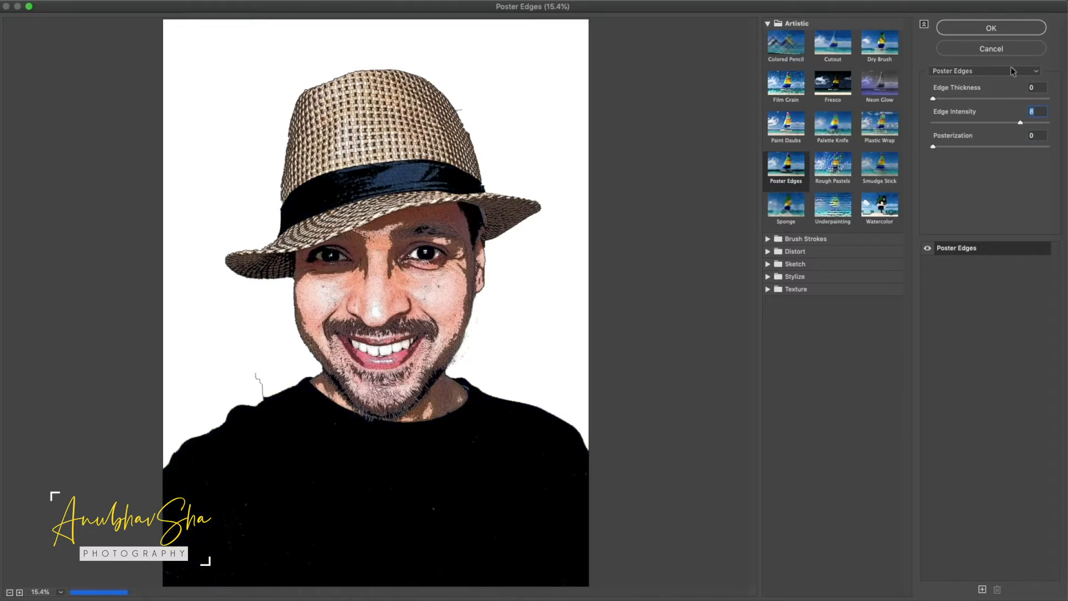
click(989, 27)
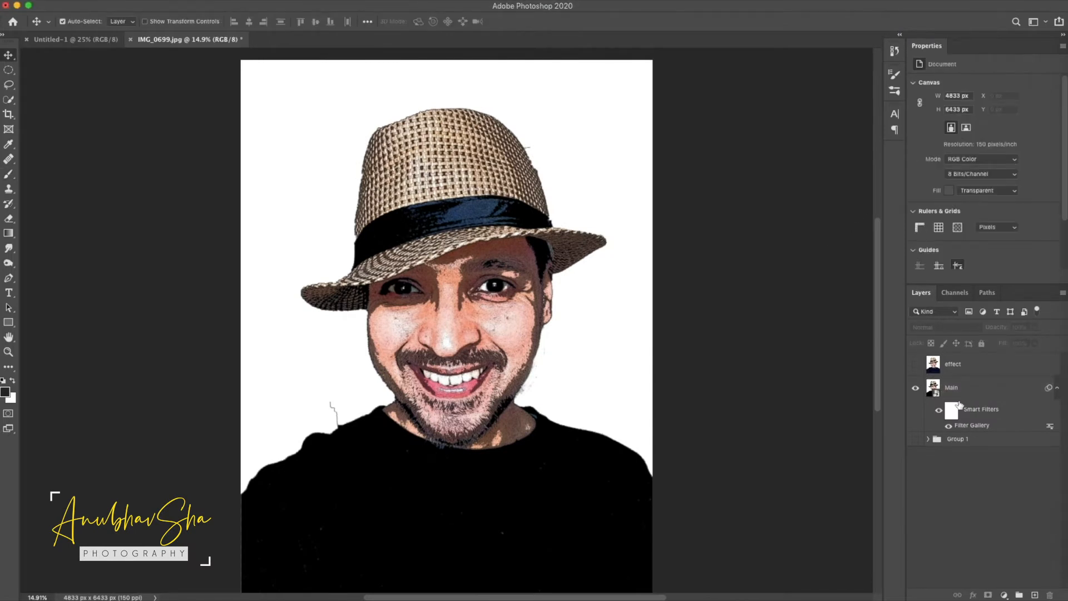
Set the opacity of the Main layer's Poster Edges smart filter to 83% in its blending options.
click(979, 427)
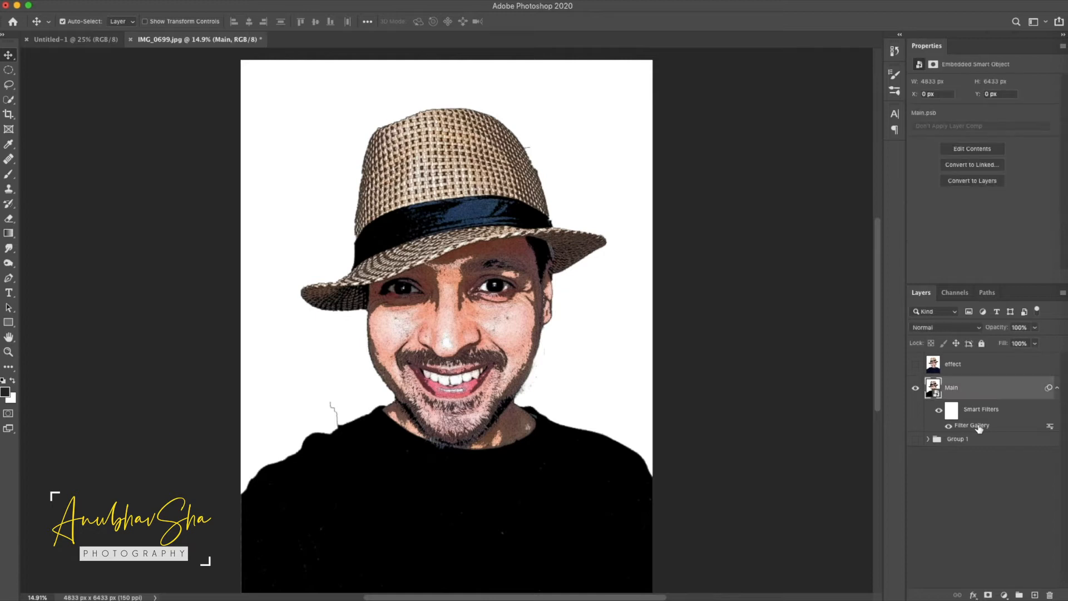
double_click(1050, 427)
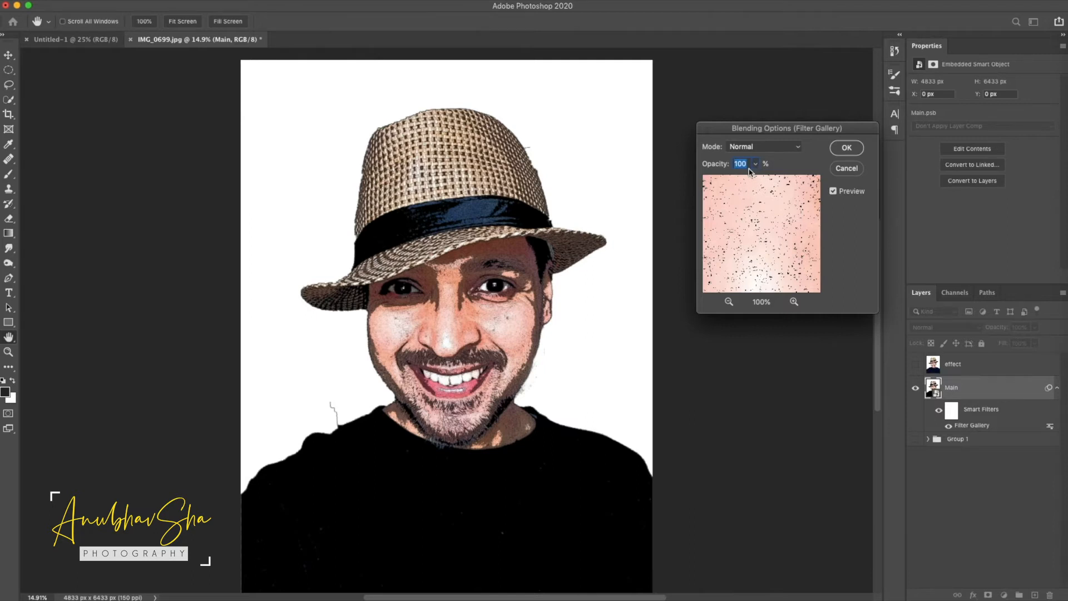
text(50)
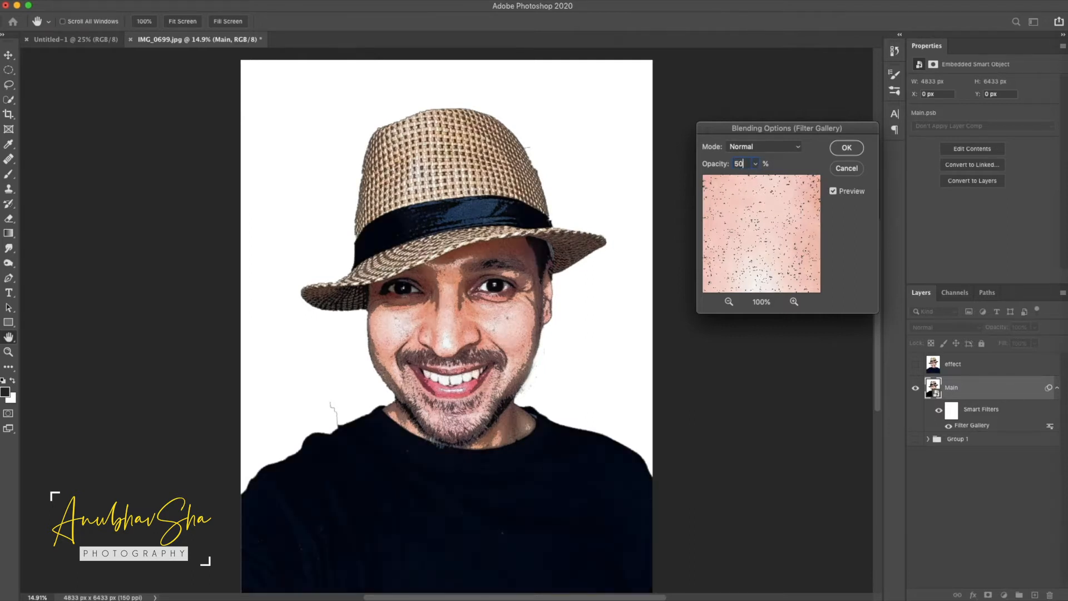
click(756, 164)
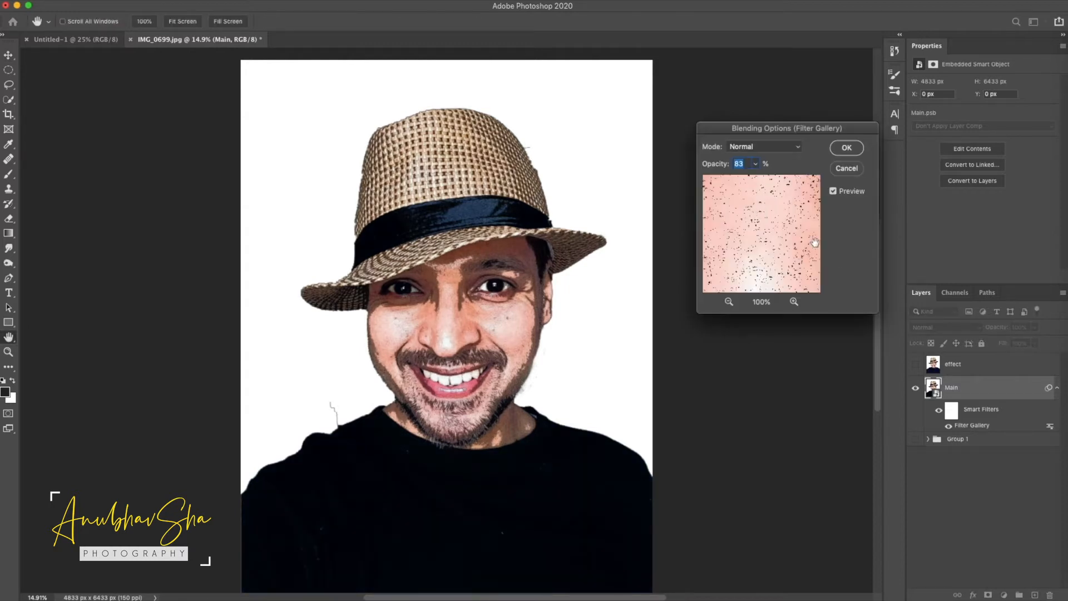
click(846, 148)
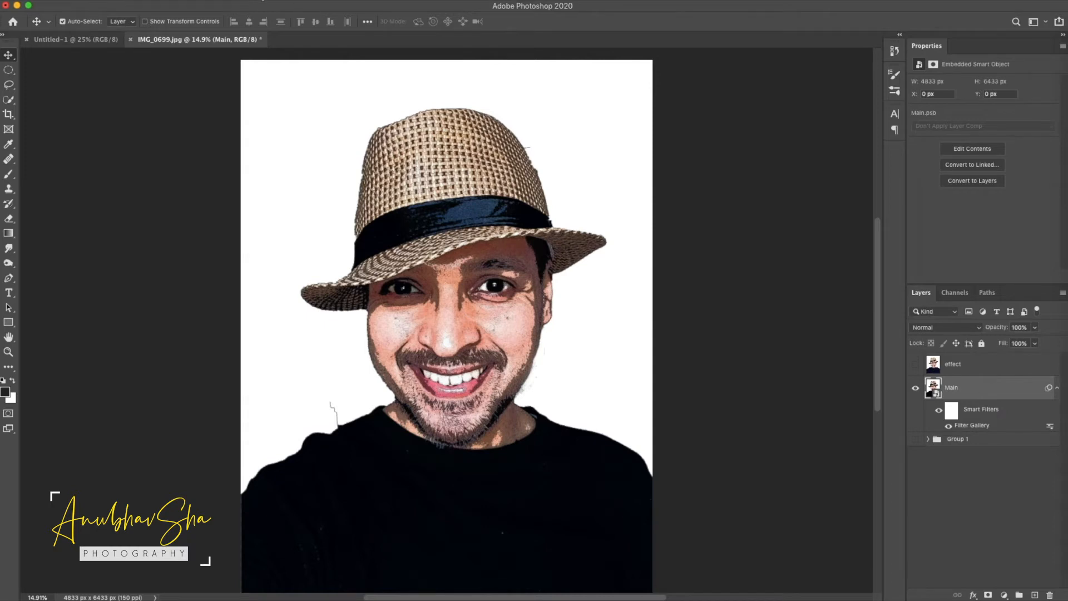
Add a second Filter Gallery effect to the Main layer using the Artistic filter Cutout with Number of Levels set to 6.
click(262, 0)
click(748, 191)
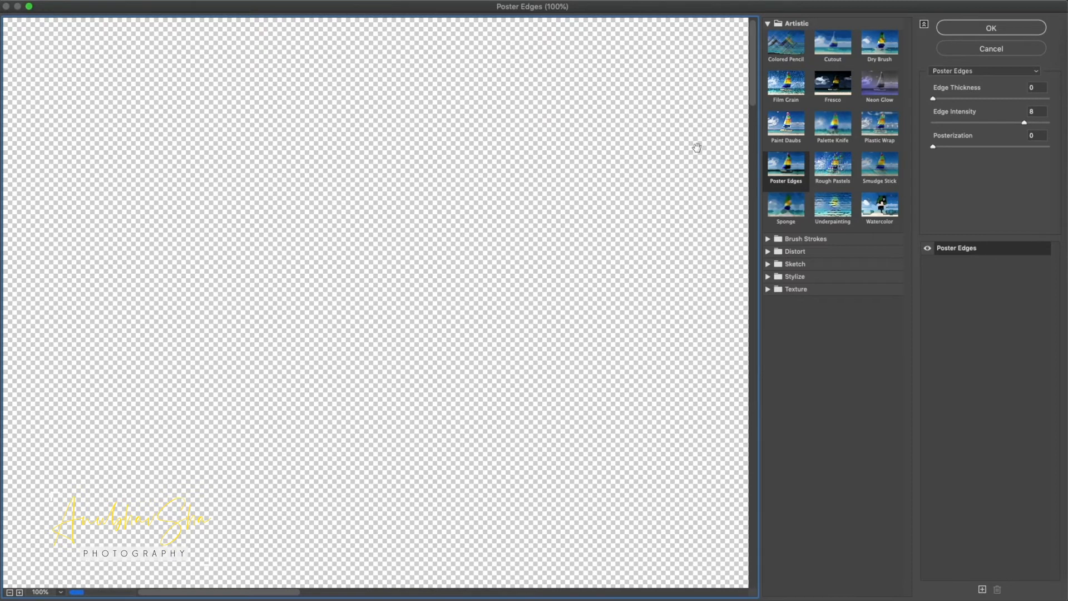
key(super+0)
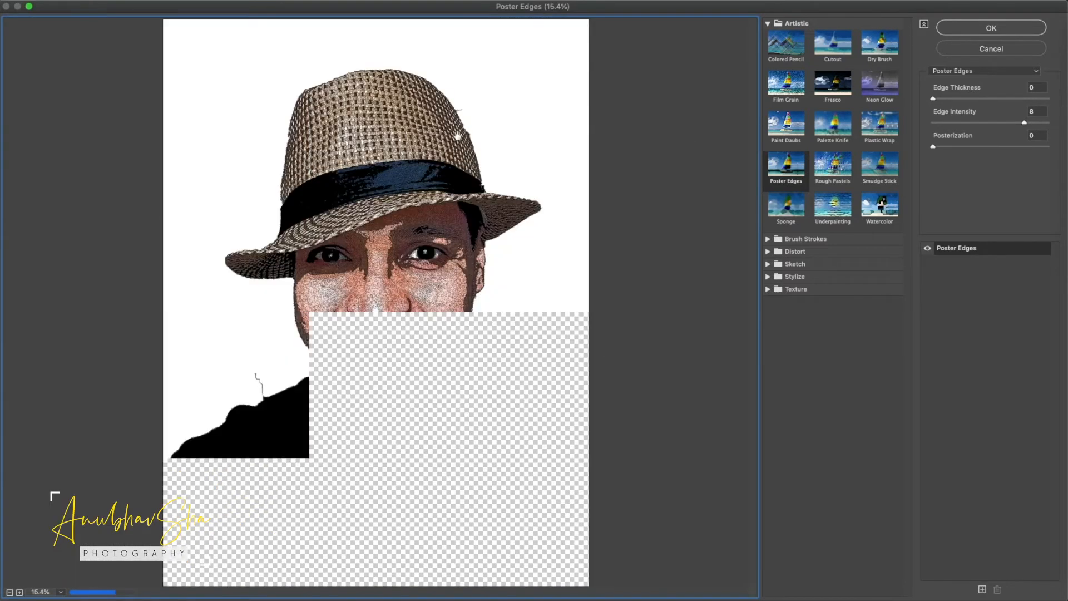
click(828, 43)
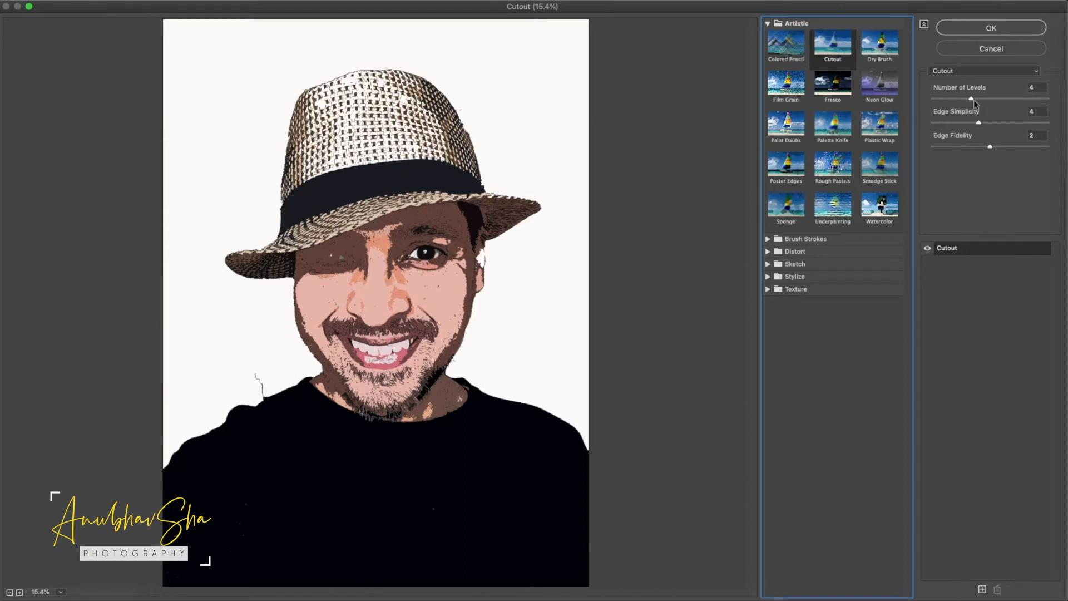
drag(971, 99, 1009, 98)
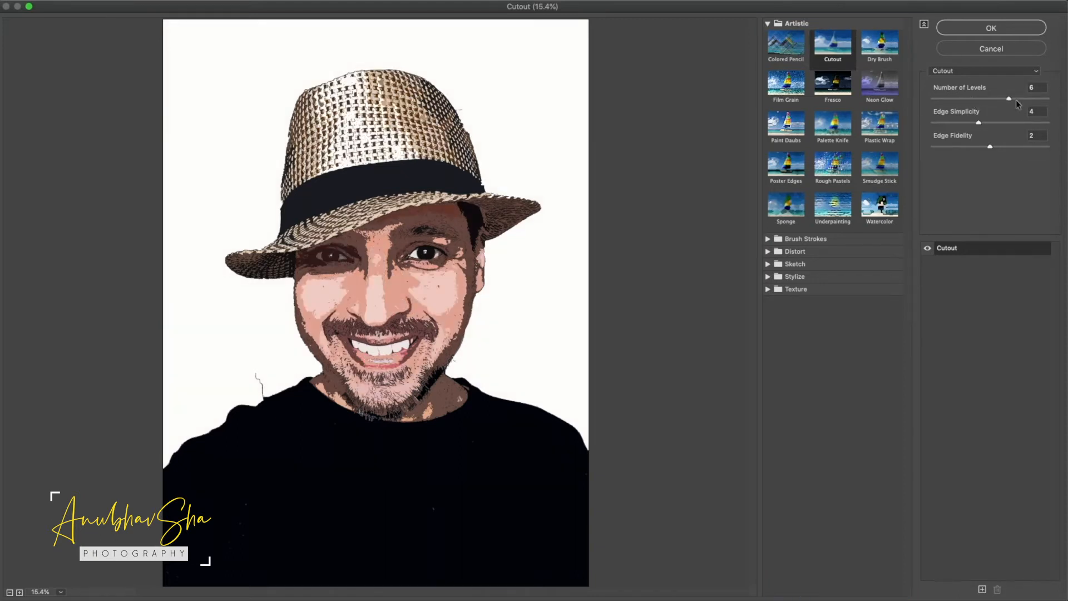
click(968, 28)
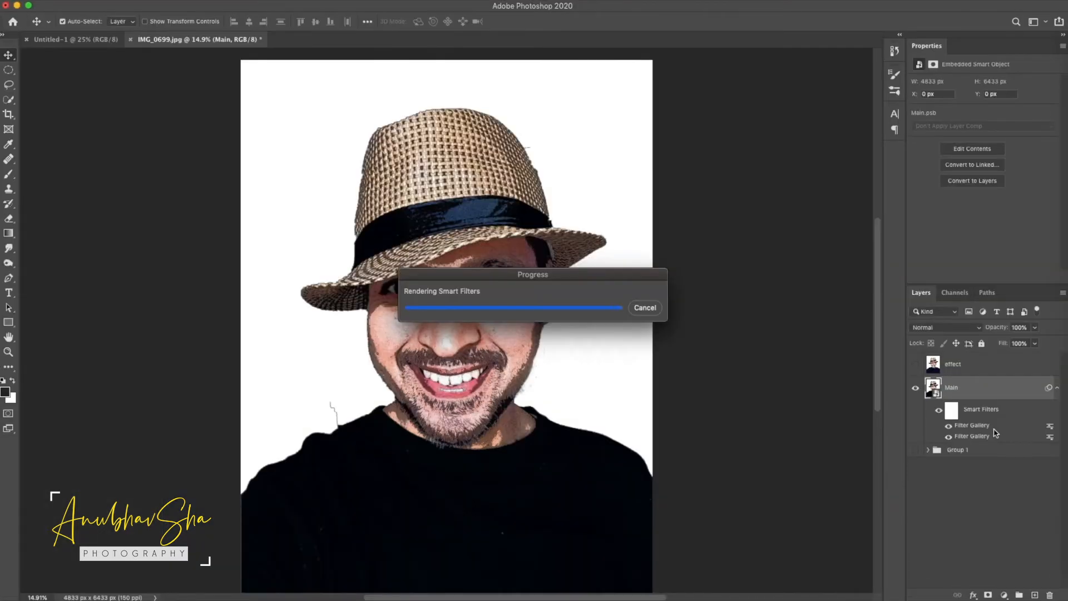
Set the opacity of the Main layer's Cutout smart filter to 62% in its blending options.
double_click(1051, 430)
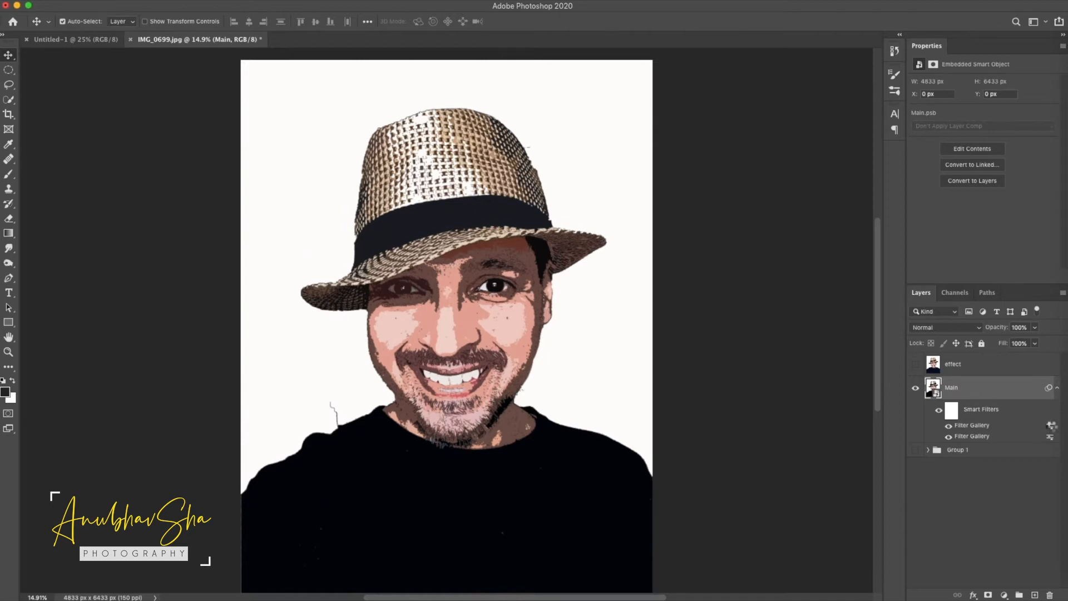
text(50)
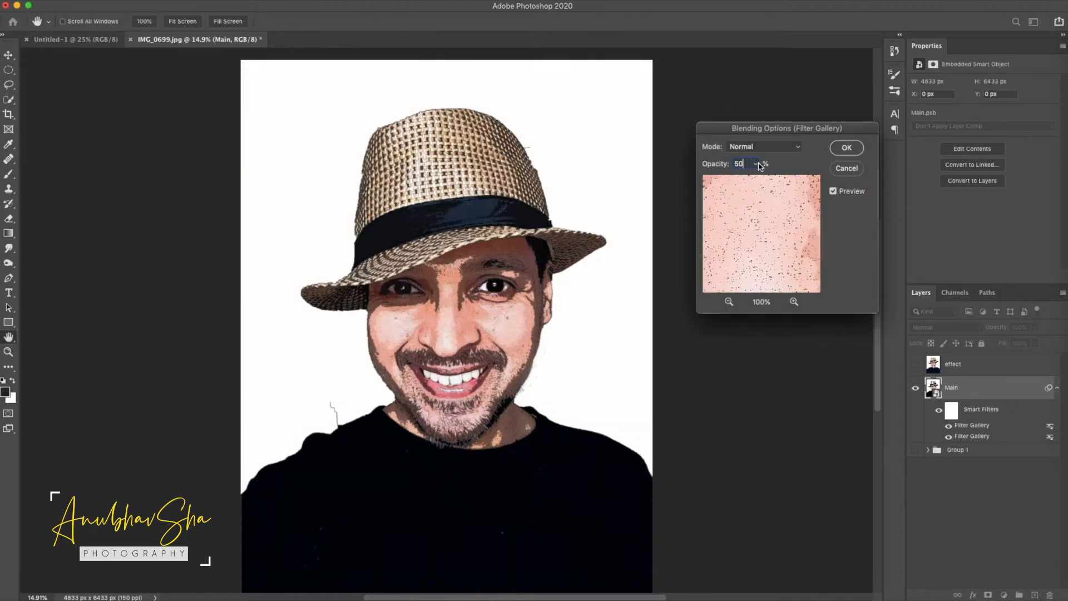
click(756, 164)
drag(758, 180, 761, 181)
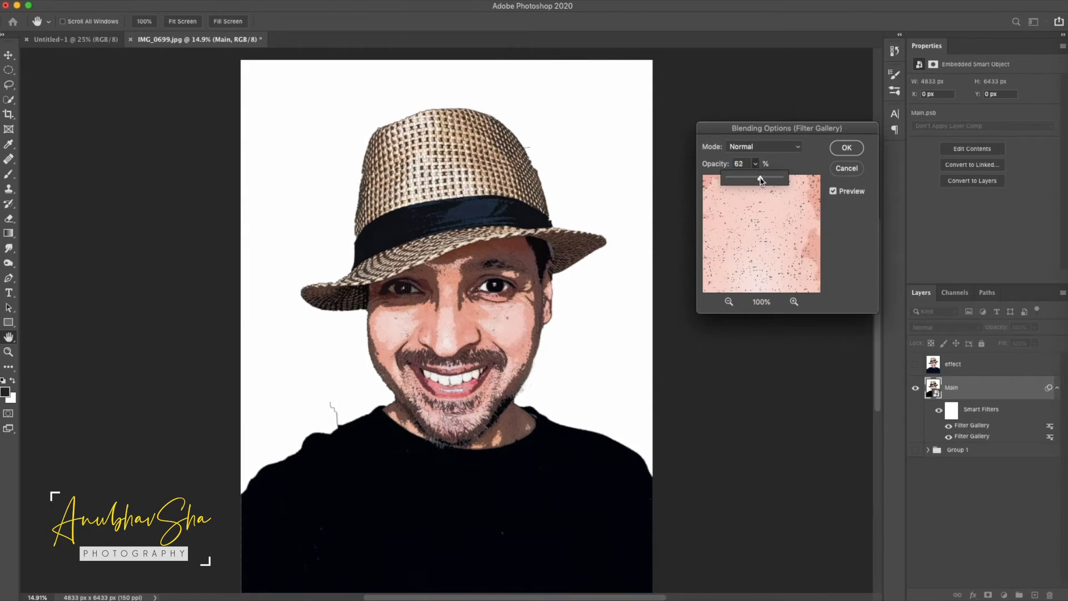
click(844, 148)
Apply the Pixelate filter Color Halftone to the Main layer with Max. Radius 6 pixels and channels 1 to 3 at 45 degrees.
click(268, 1)
mouse_move(305, 173)
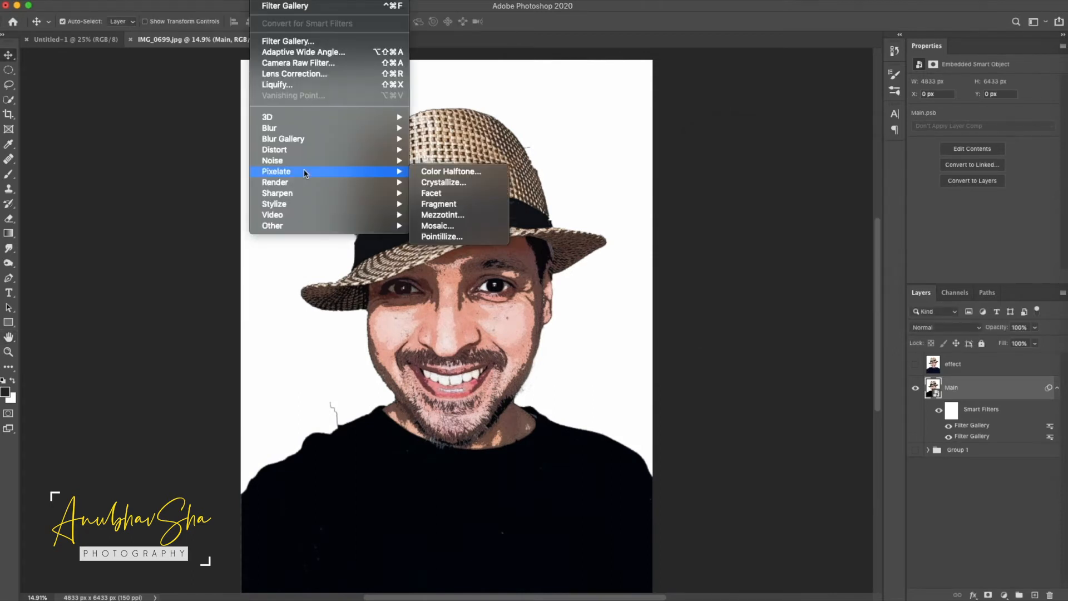
click(443, 173)
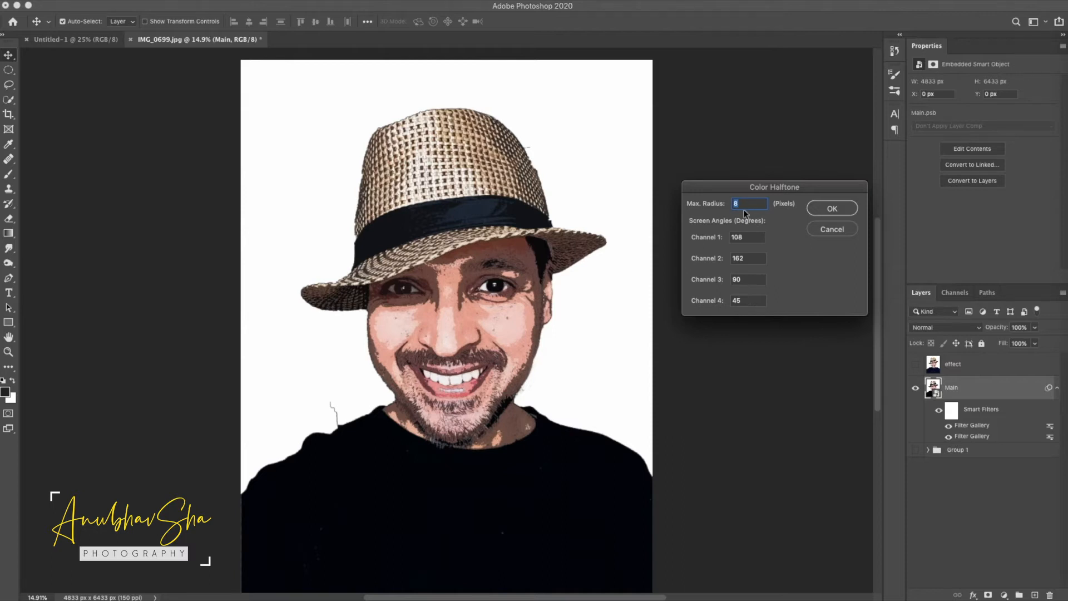
text(6)
key(Tab)
text(45)
key(Tab)
text(45)
key(Tab)
text(45)
click(833, 208)
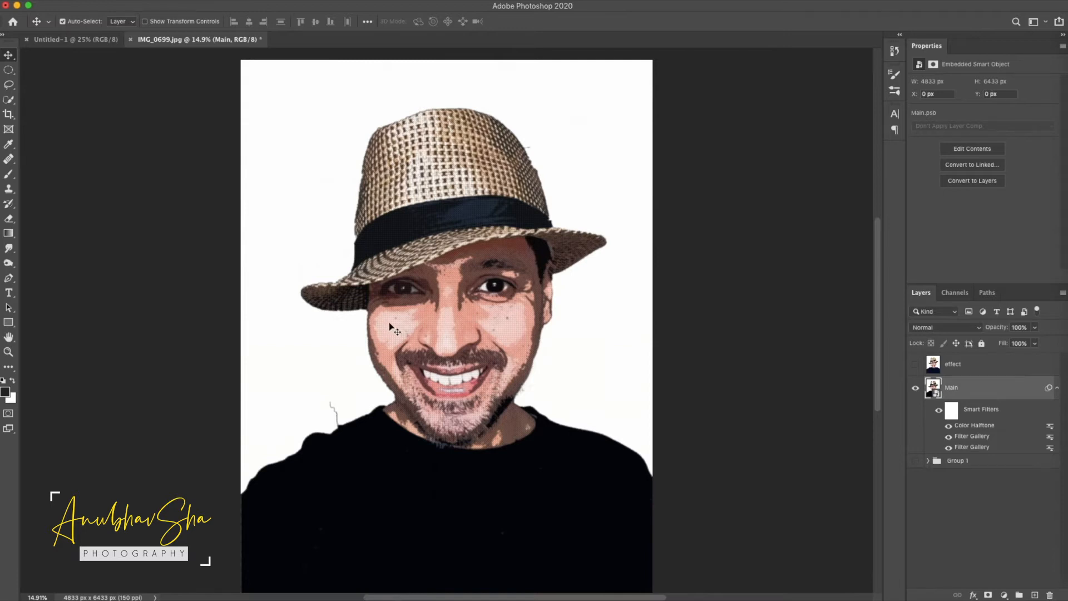
Check the halftone dots on the face up close, and blend the Color Halftone smart filter in Soft Light mode at reduced opacity.
key(super+plus)
key(super+plus)
key(super+plus)
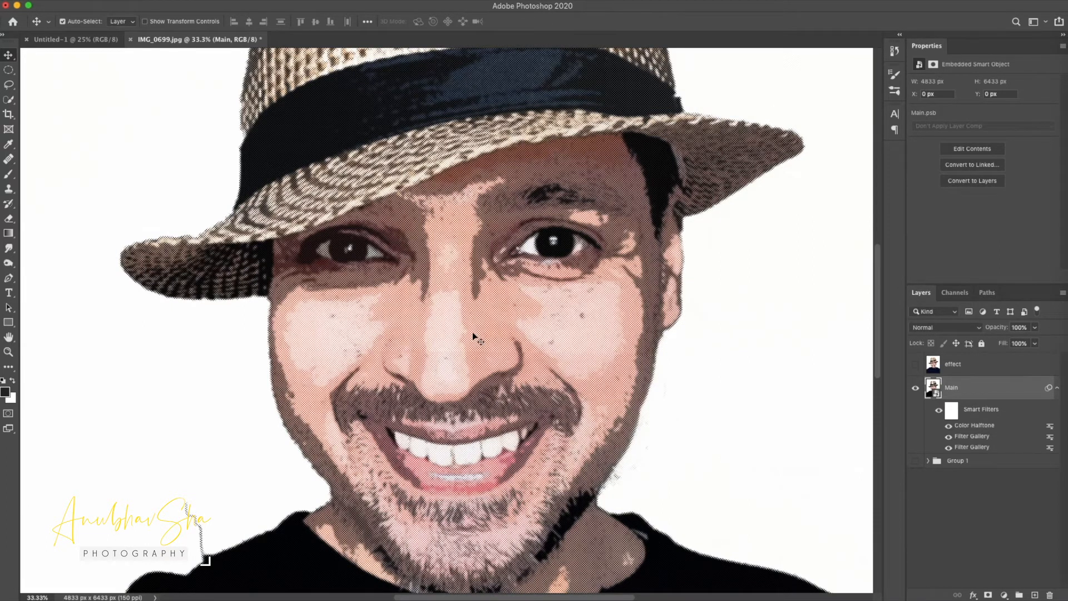
key(super+0)
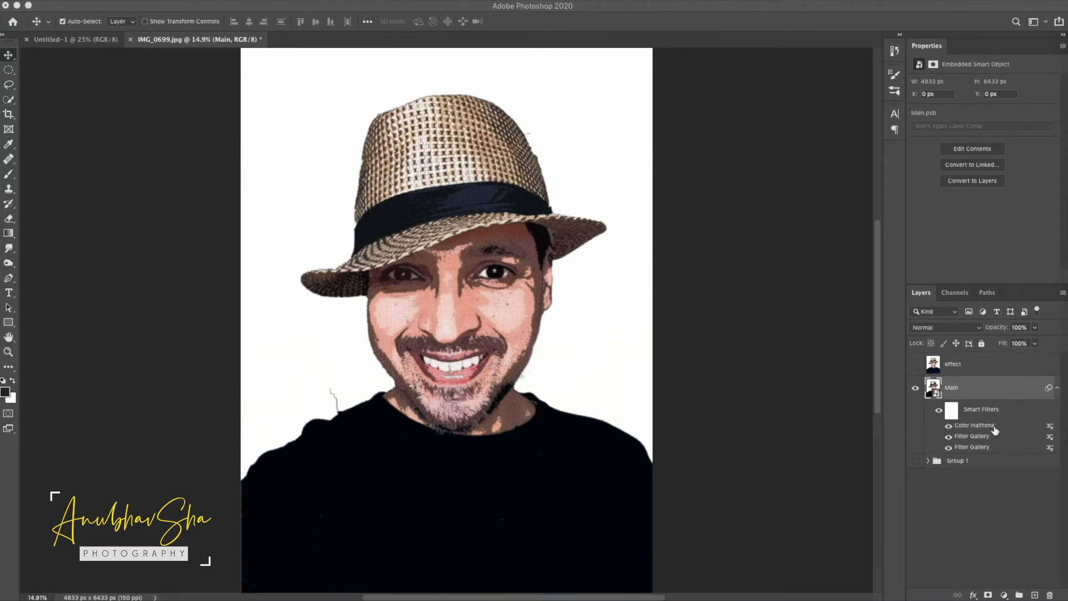
double_click(1049, 426)
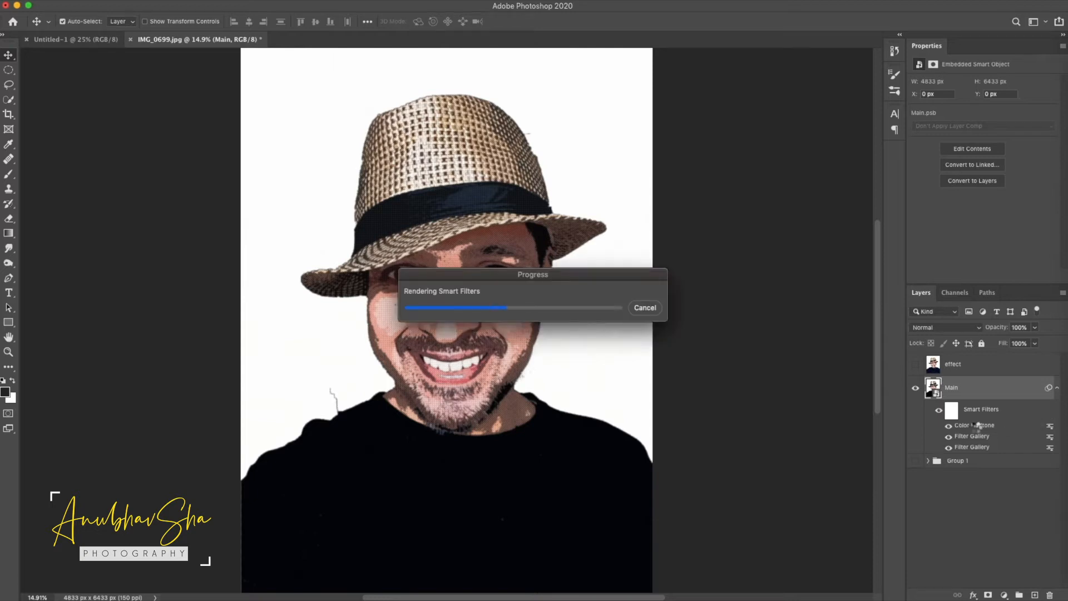
click(755, 147)
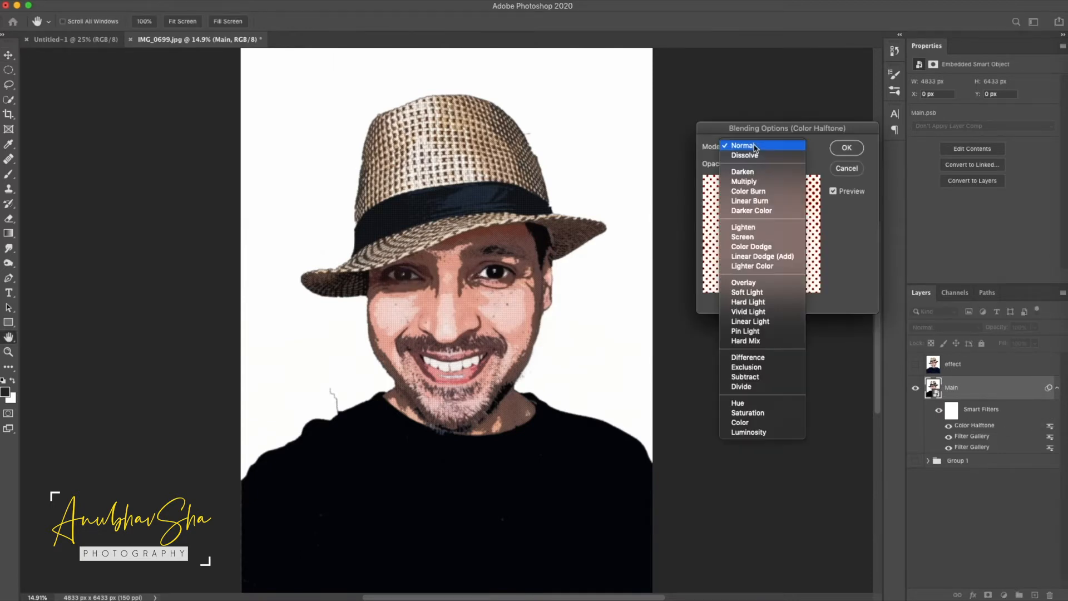
click(777, 293)
click(755, 164)
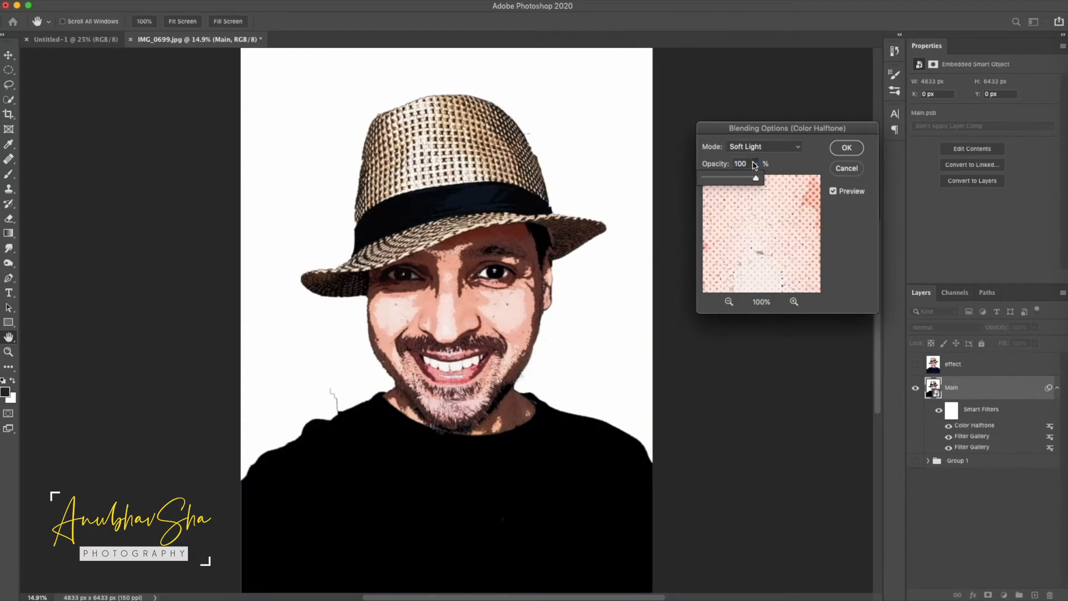
drag(755, 179, 742, 180)
click(845, 148)
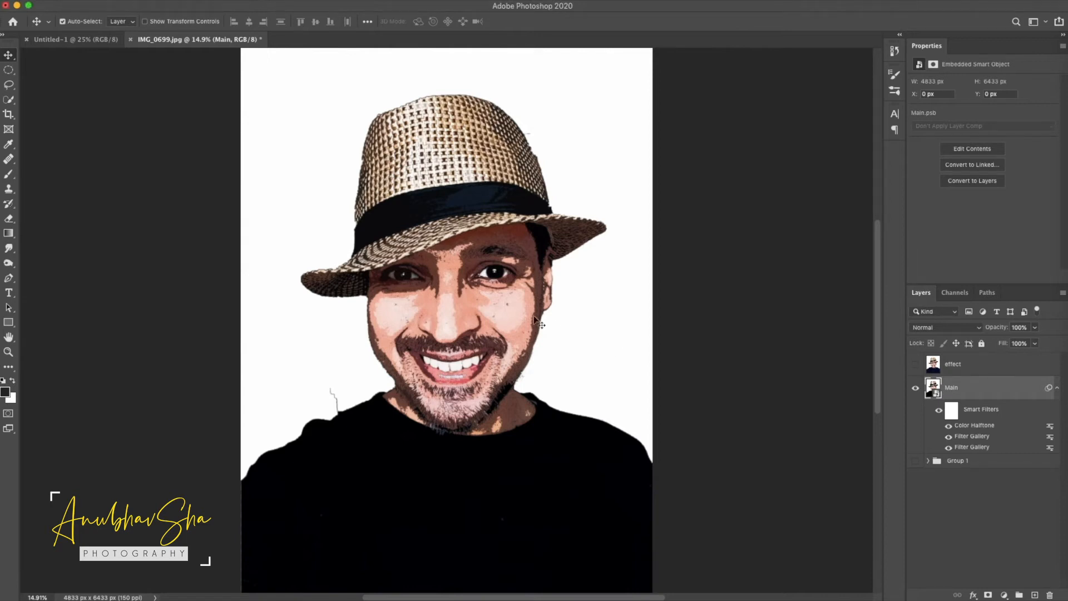
Show the effect layer and open the Filter Gallery on it with the Stylize filter Glowing Edges, fitting the whole portrait in the preview.
click(952, 366)
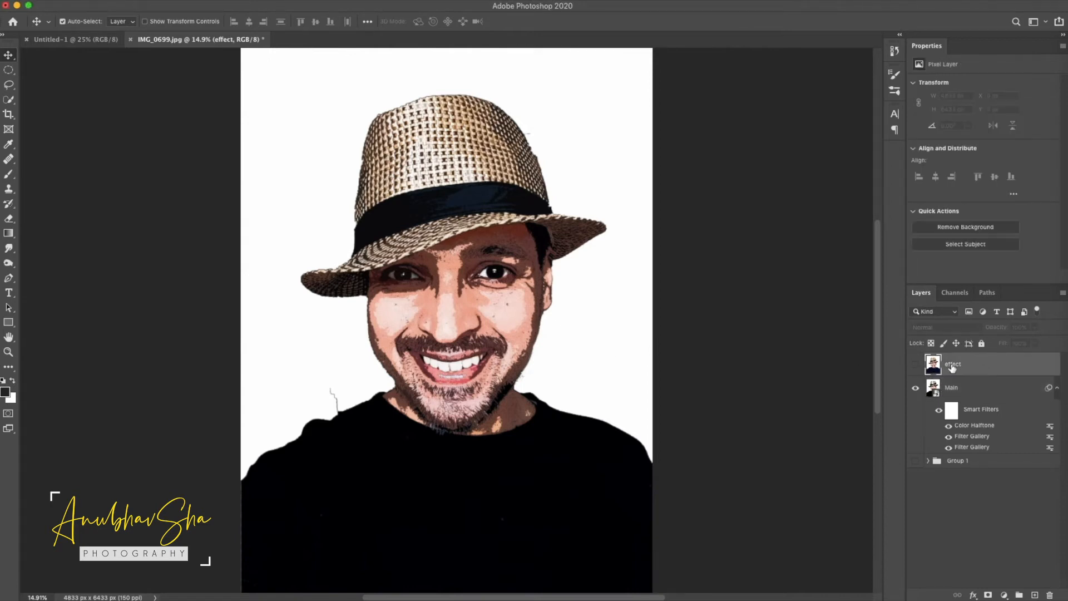
click(916, 367)
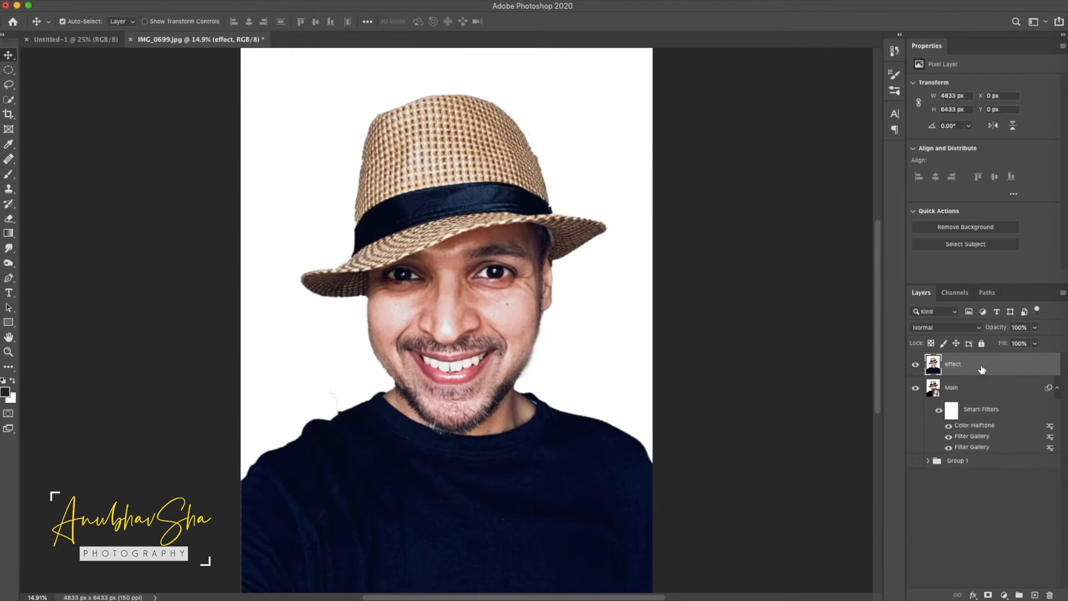
click(264, 0)
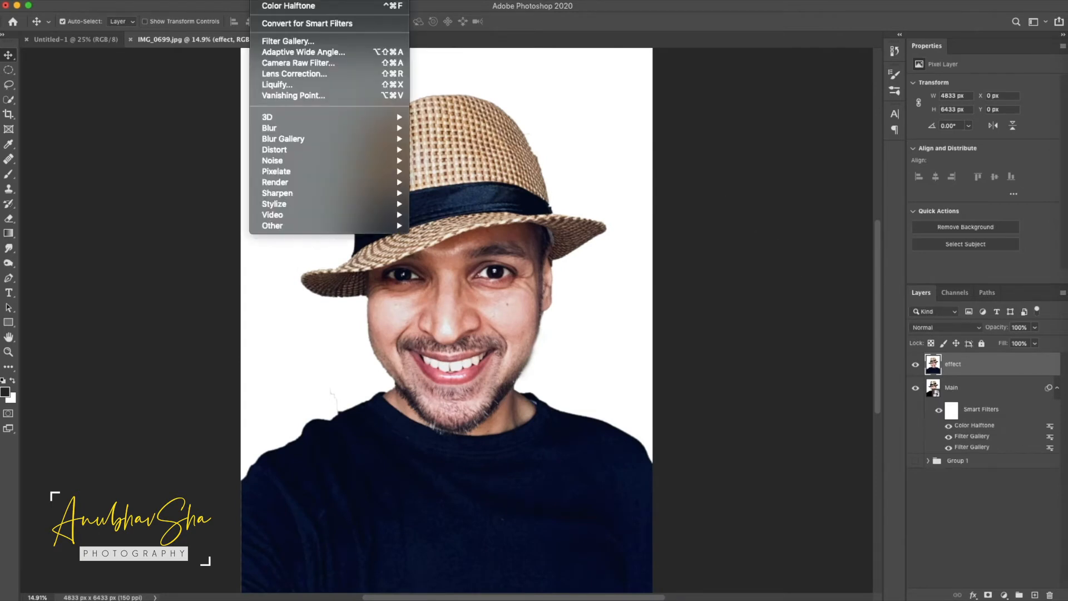
click(278, 44)
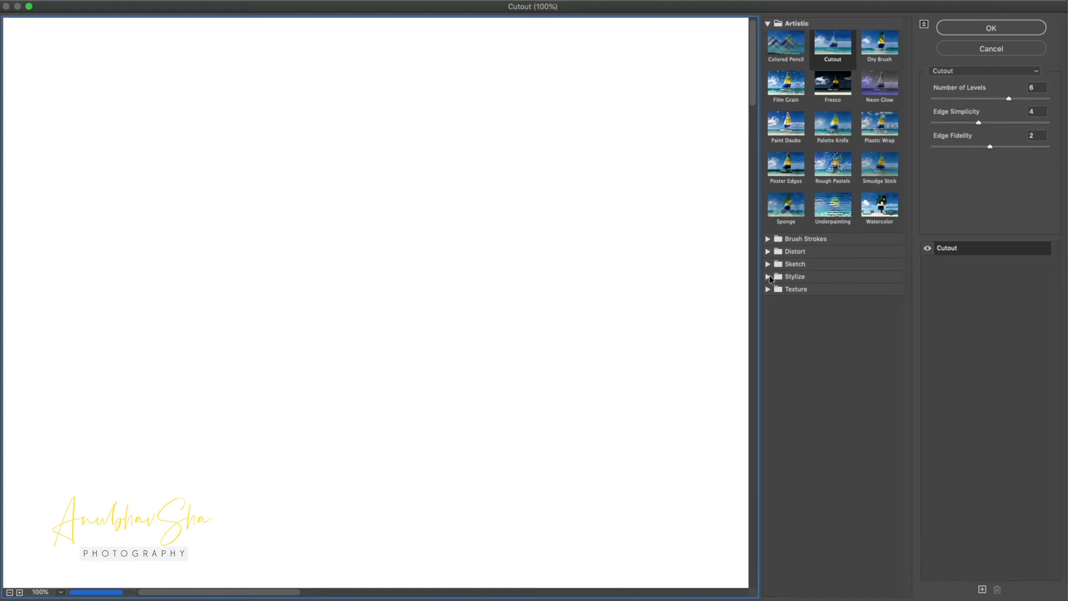
click(765, 24)
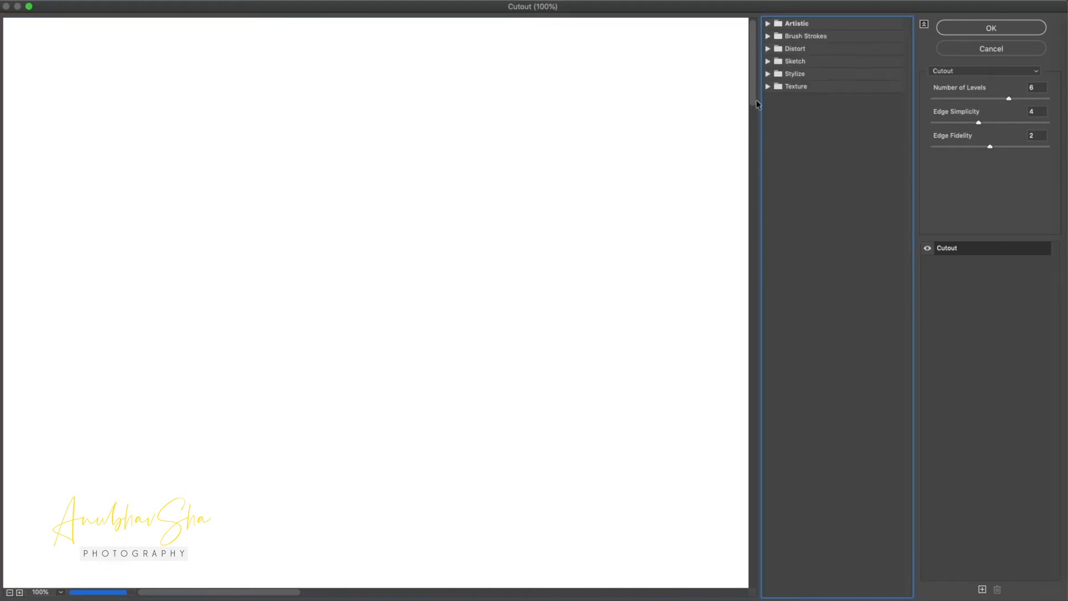
click(768, 74)
click(786, 93)
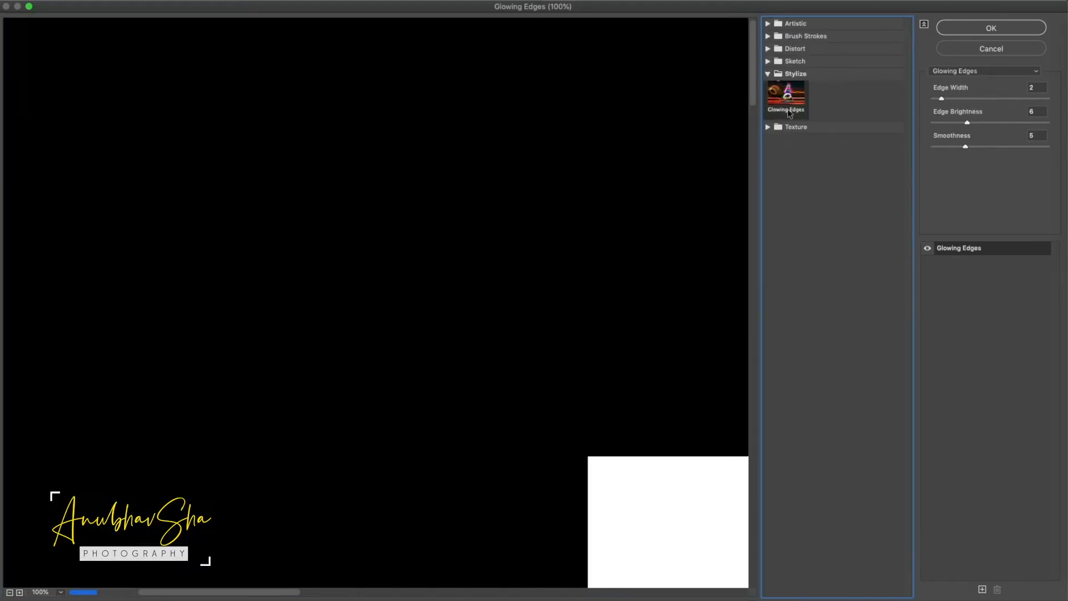
key(super+0)
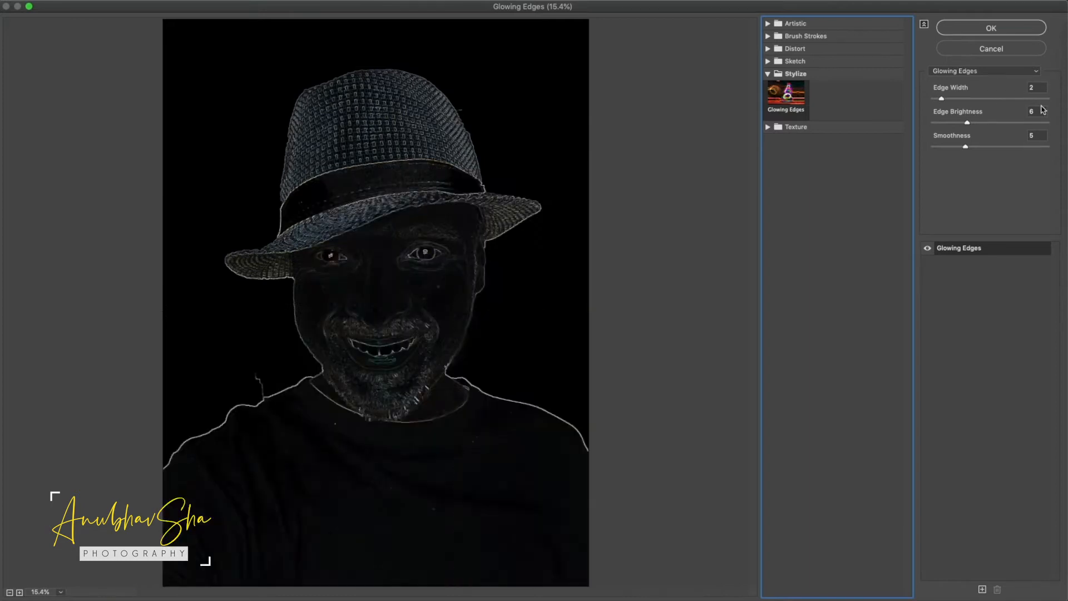
Apply the Glowing Edges filter to the effect layer with Edge Width 1, Edge Brightness 4 and Smoothness 15.
click(941, 99)
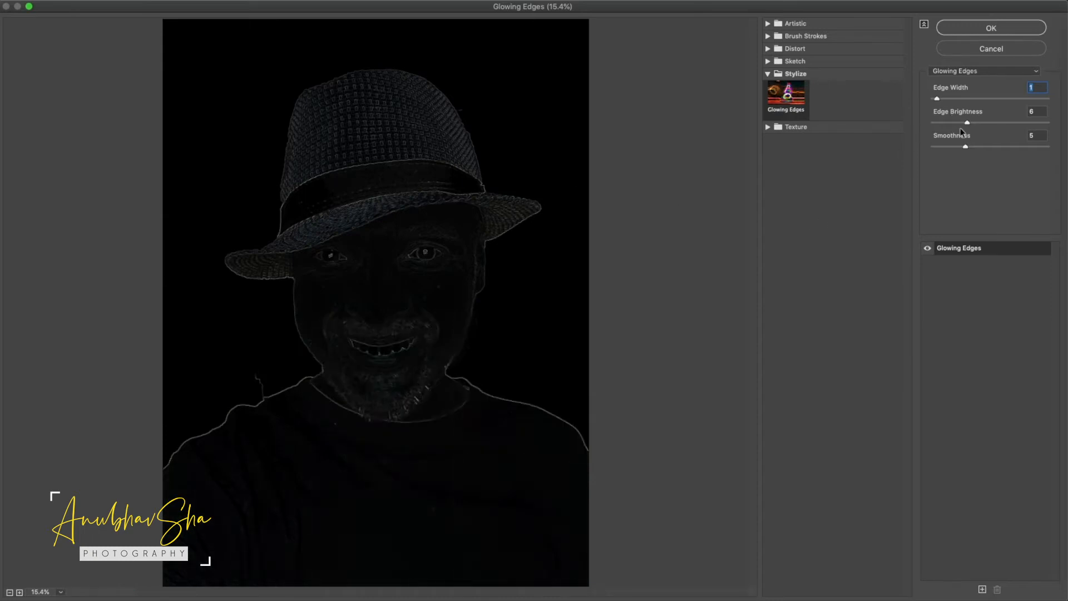
click(964, 124)
drag(961, 124, 955, 122)
key(Tab)
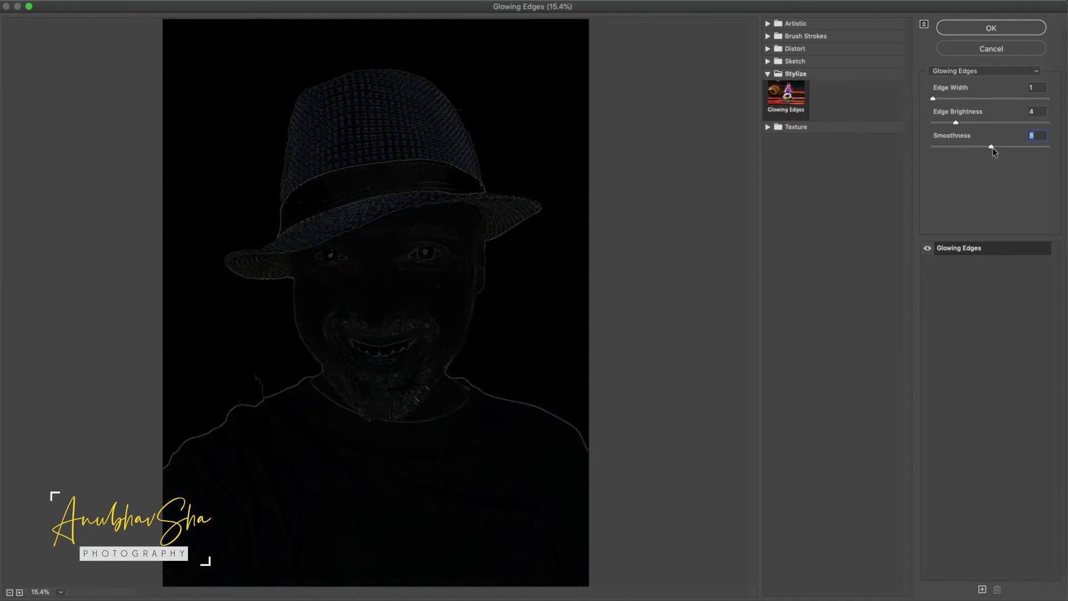
drag(1016, 149, 1028, 150)
click(946, 25)
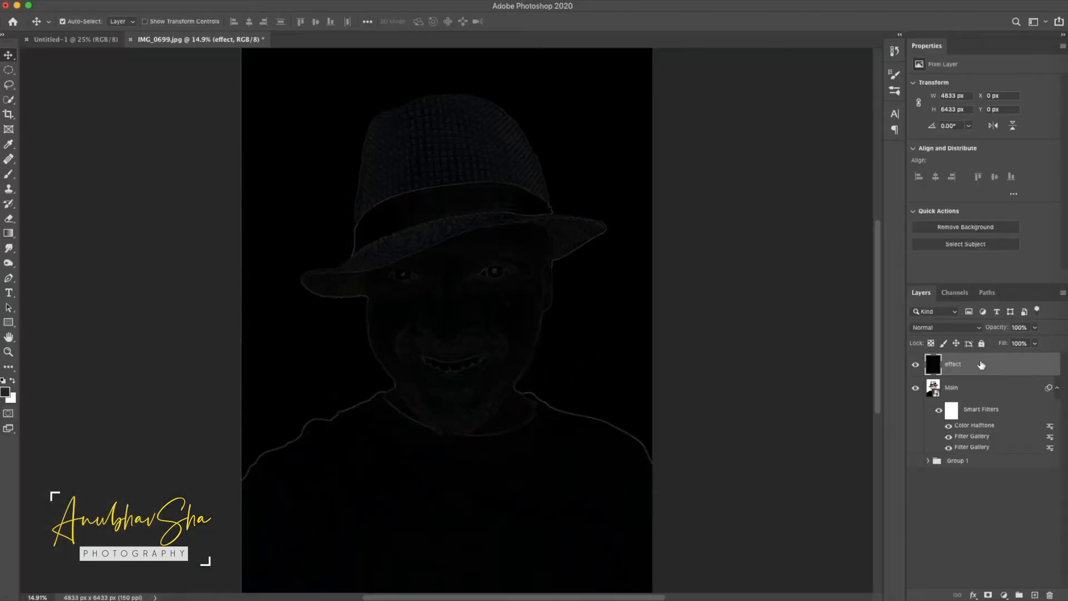
Reopen the Filter Gallery on the effect layer and use the Sketch filter Torn Edges with Smoothness 15, Contrast 19 and adjusted Image Balance.
click(830, 415)
click(994, 367)
click(258, 3)
click(267, 40)
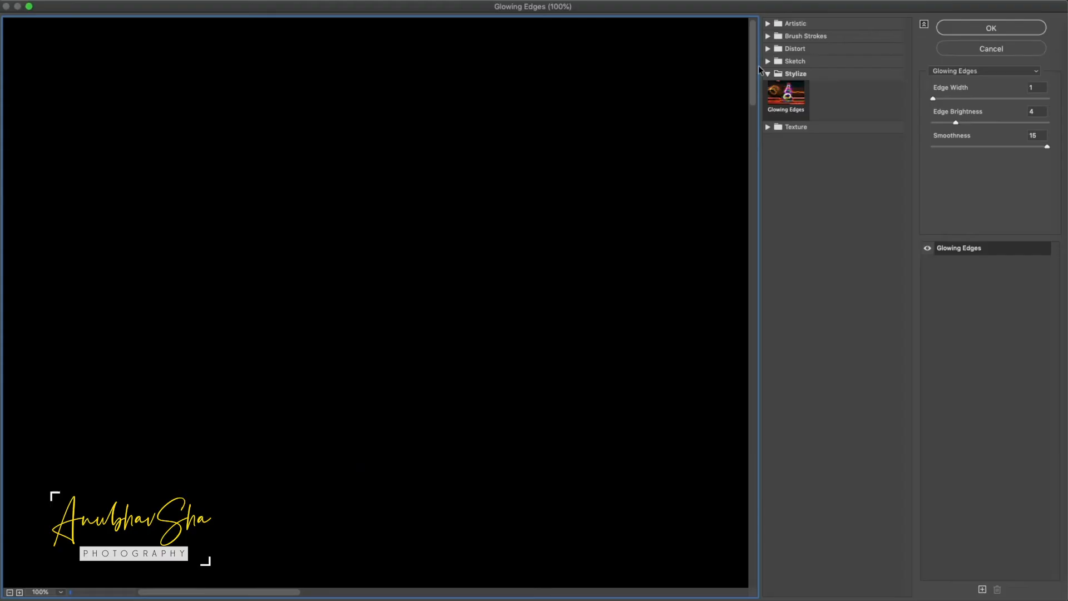
key(super+0)
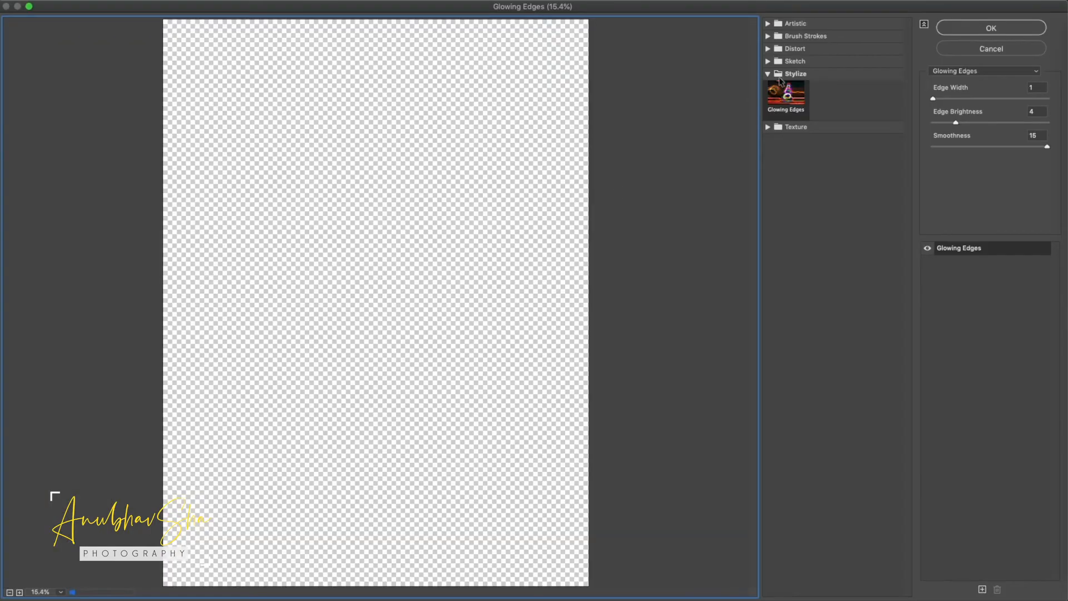
click(769, 72)
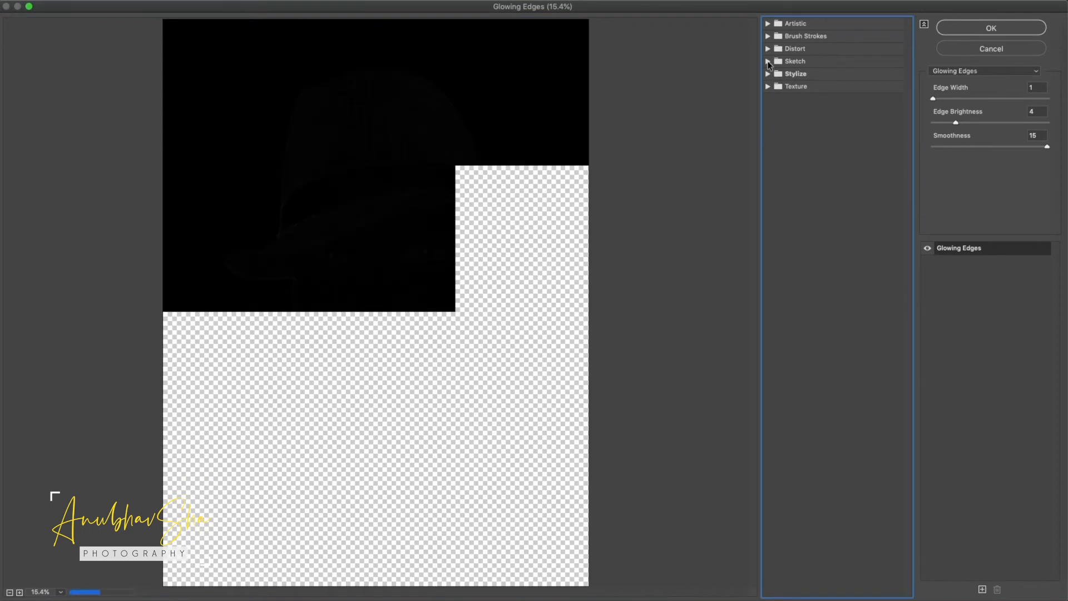
click(776, 65)
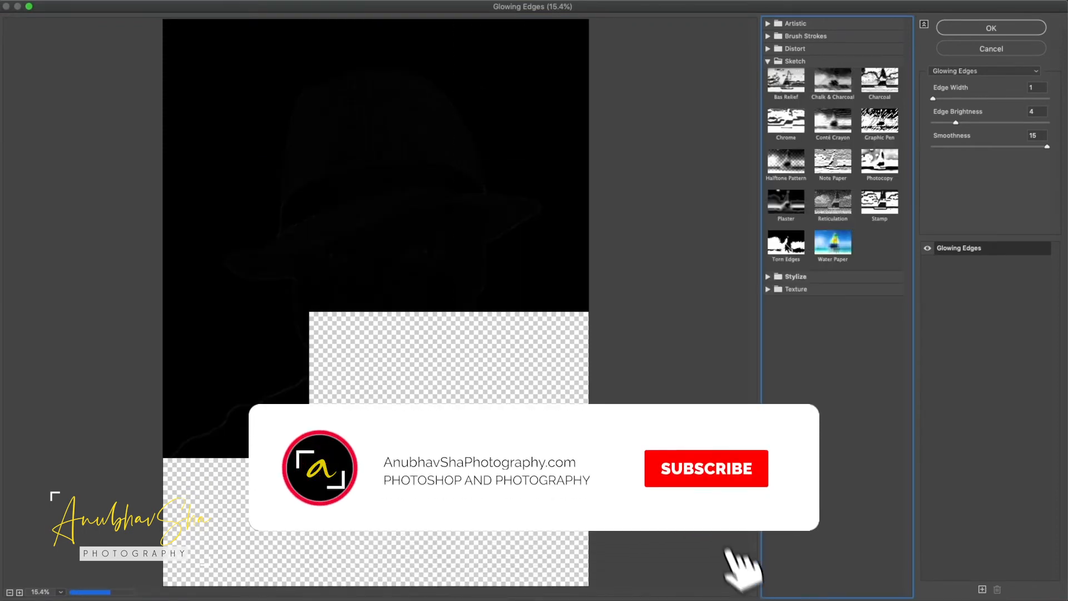
click(786, 242)
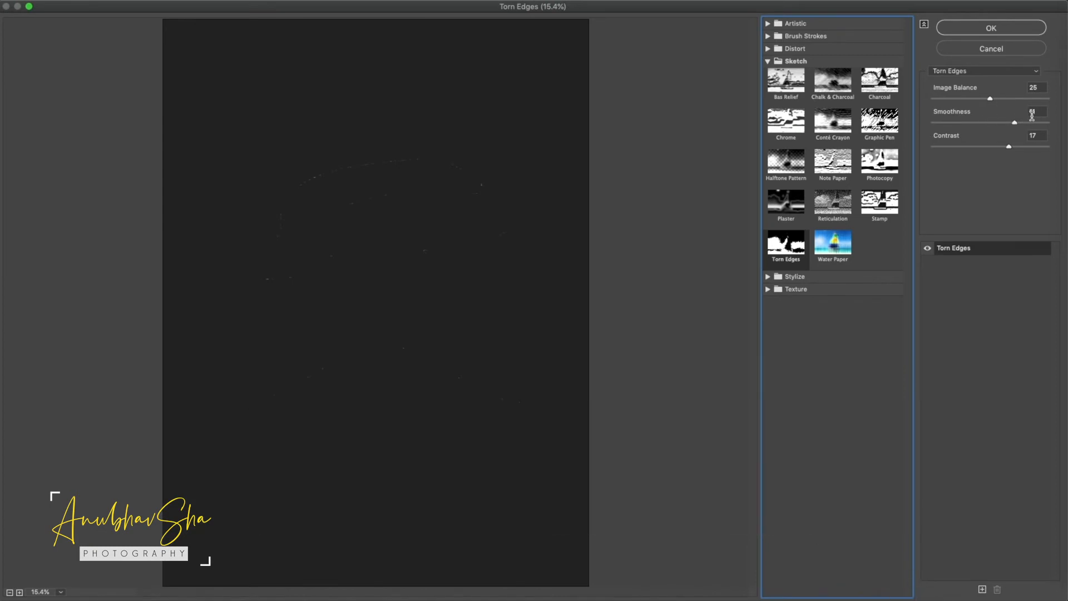
drag(1043, 111, 901, 109)
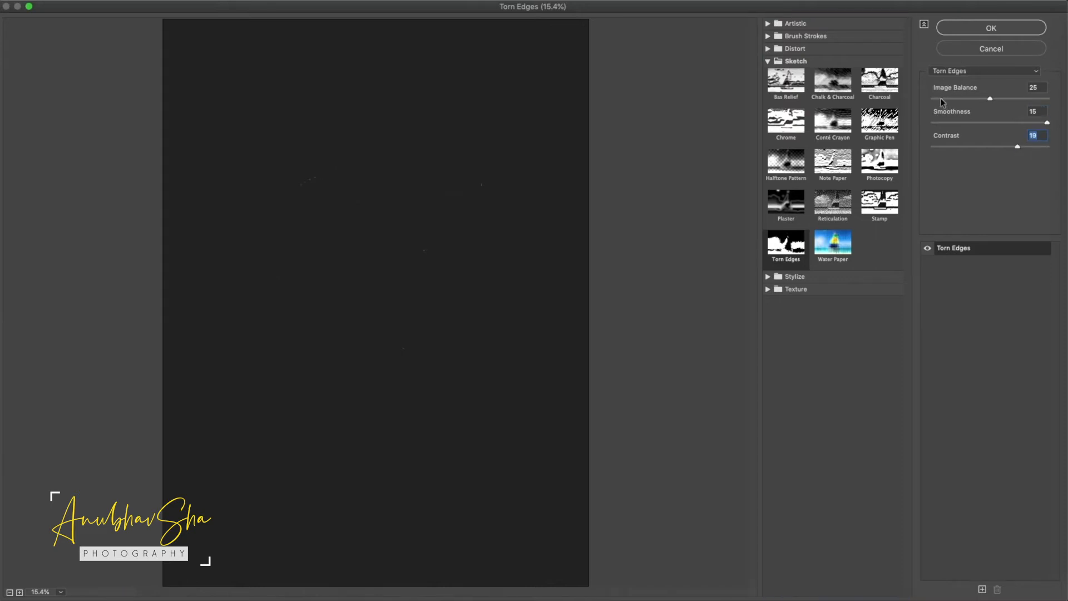
click(940, 98)
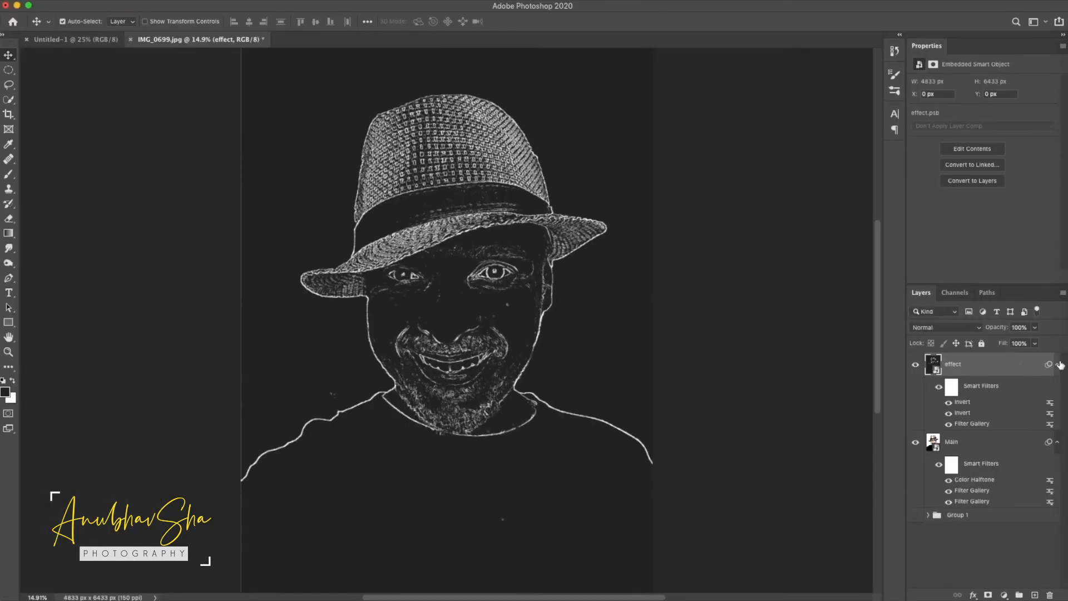
Invert the effect layer into dark lines on a light background and soften it with a 0.5 pixel Gaussian Blur.
click(1057, 365)
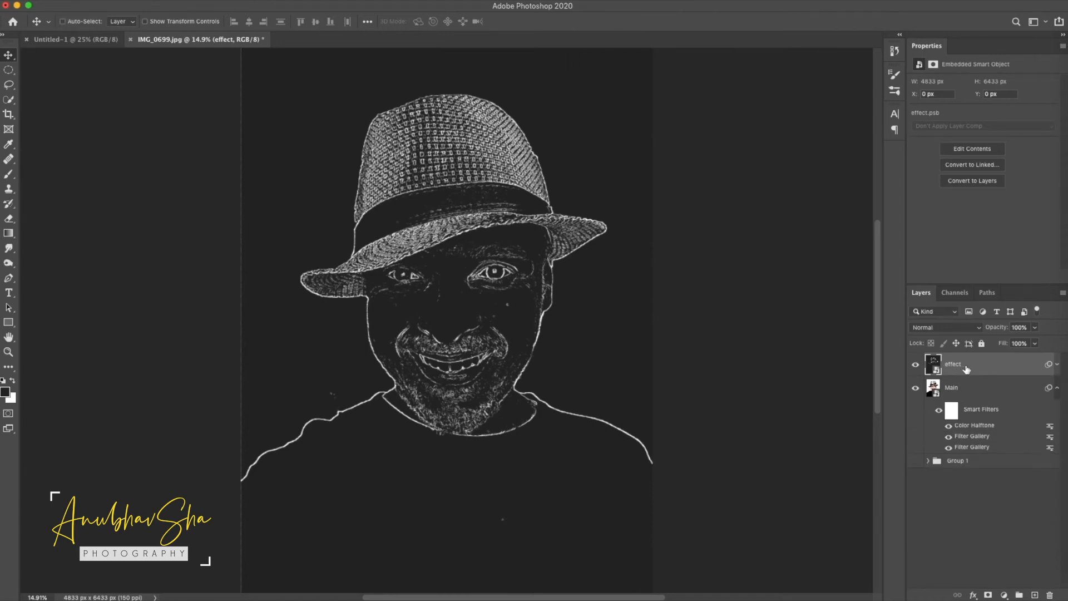
key(super+i)
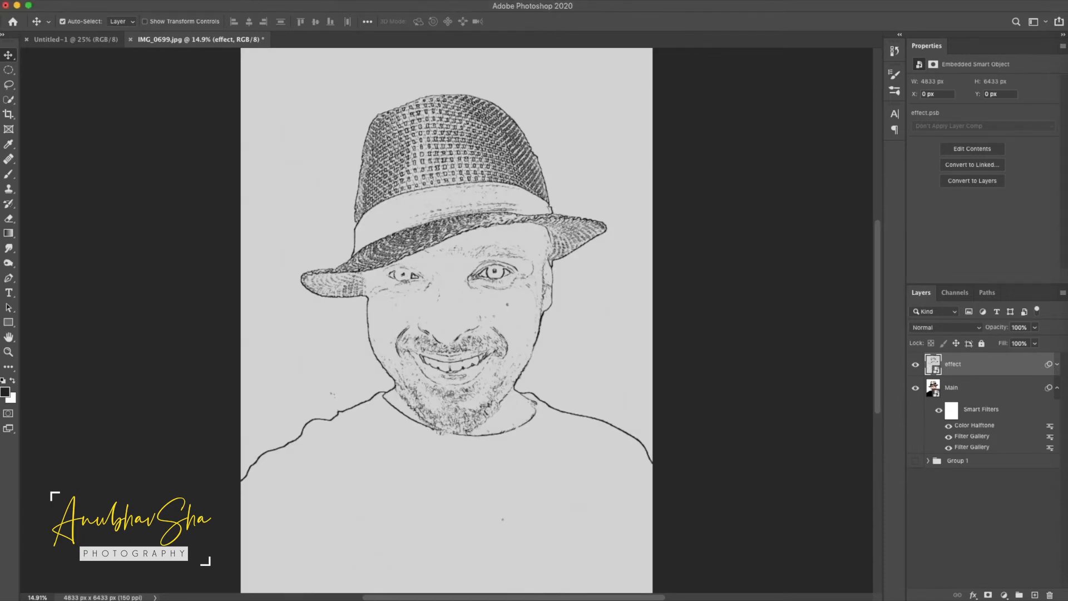
click(264, 1)
mouse_move(299, 131)
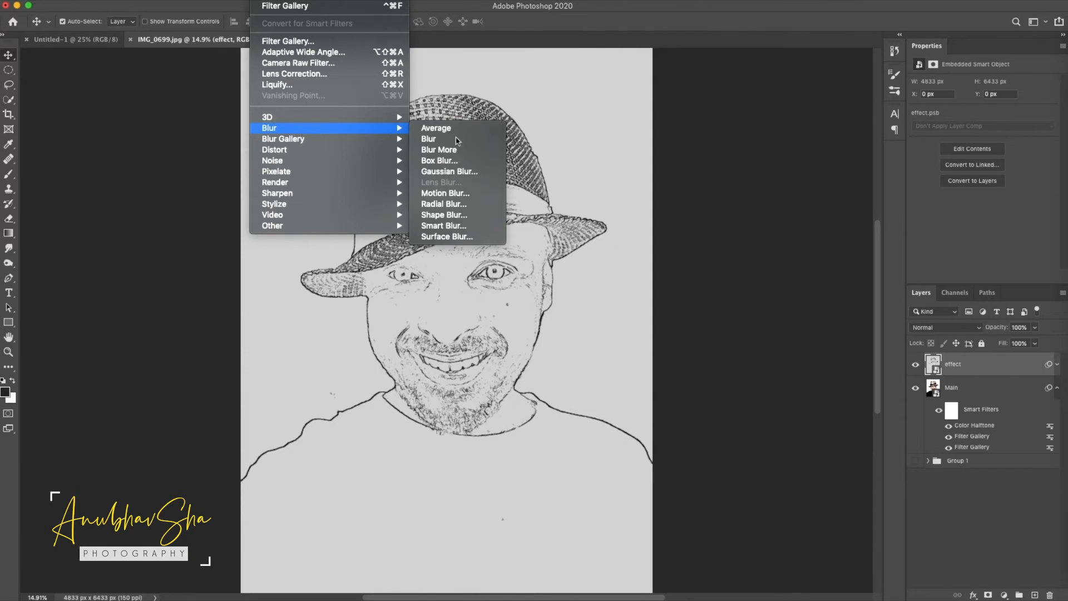
click(460, 172)
drag(694, 296, 689, 296)
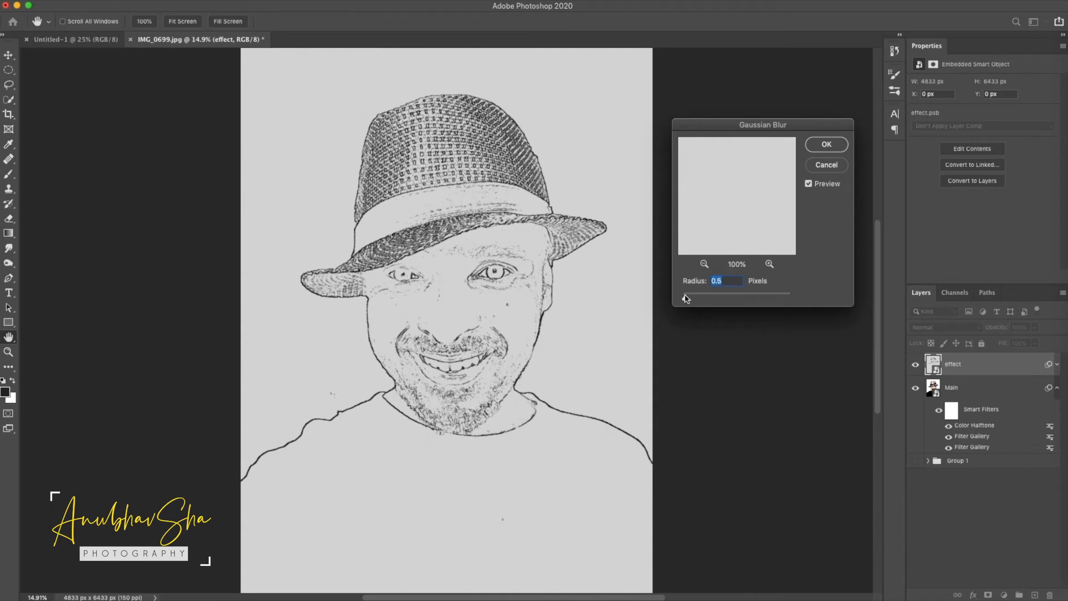
click(826, 145)
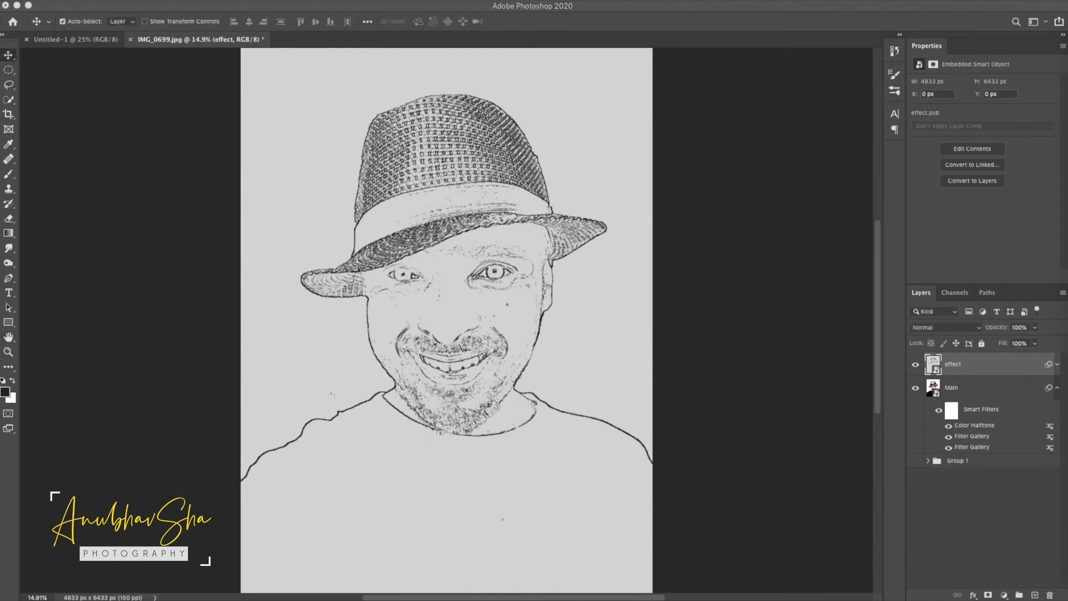
Set the effect layer's blend mode to Multiply and deselect the layer.
click(1008, 364)
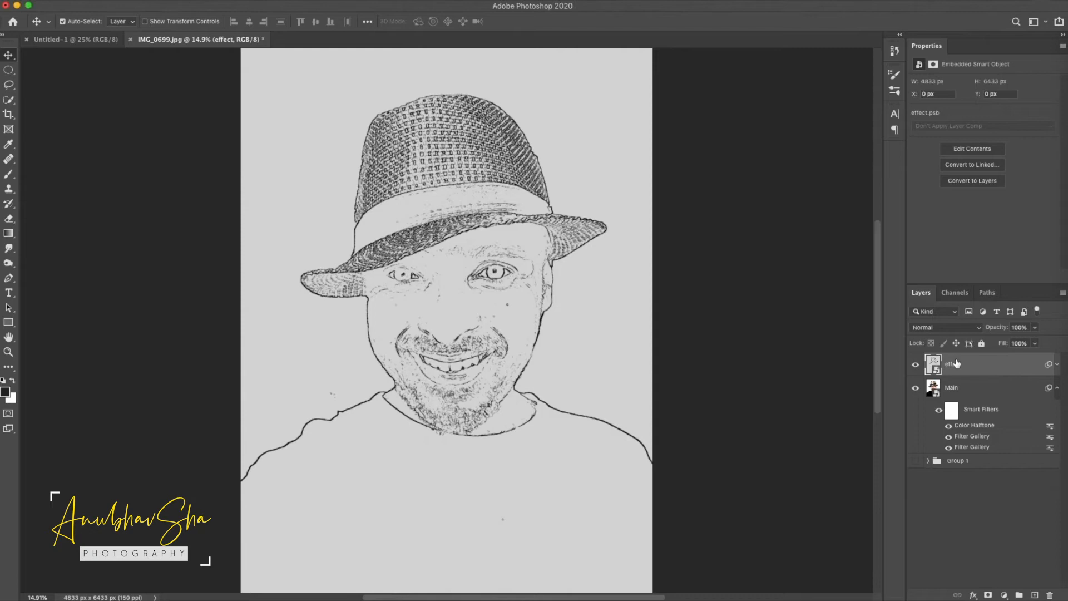
click(940, 329)
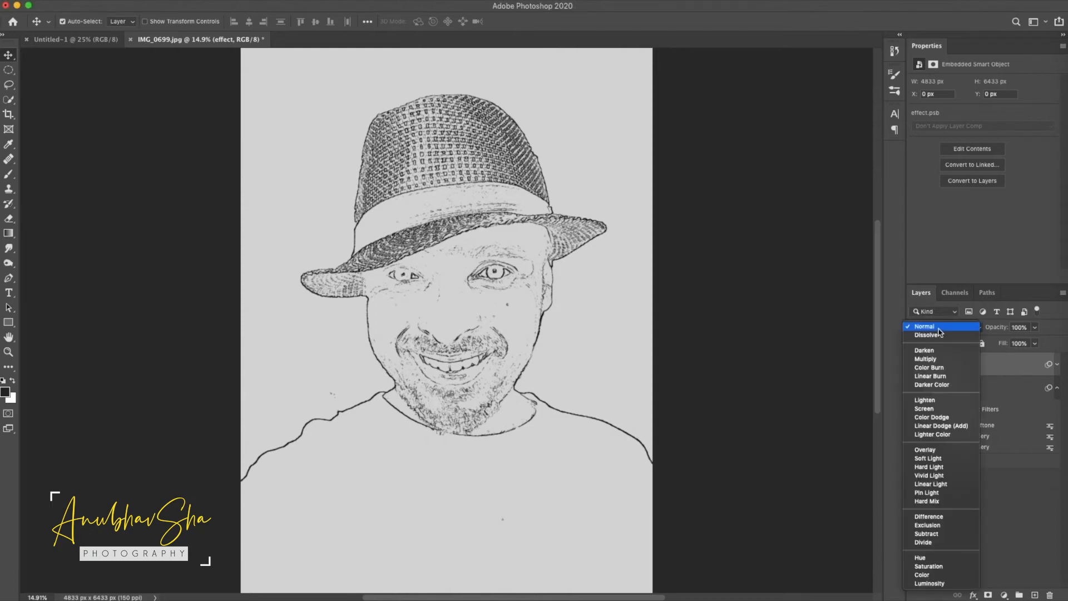
click(925, 359)
click(998, 534)
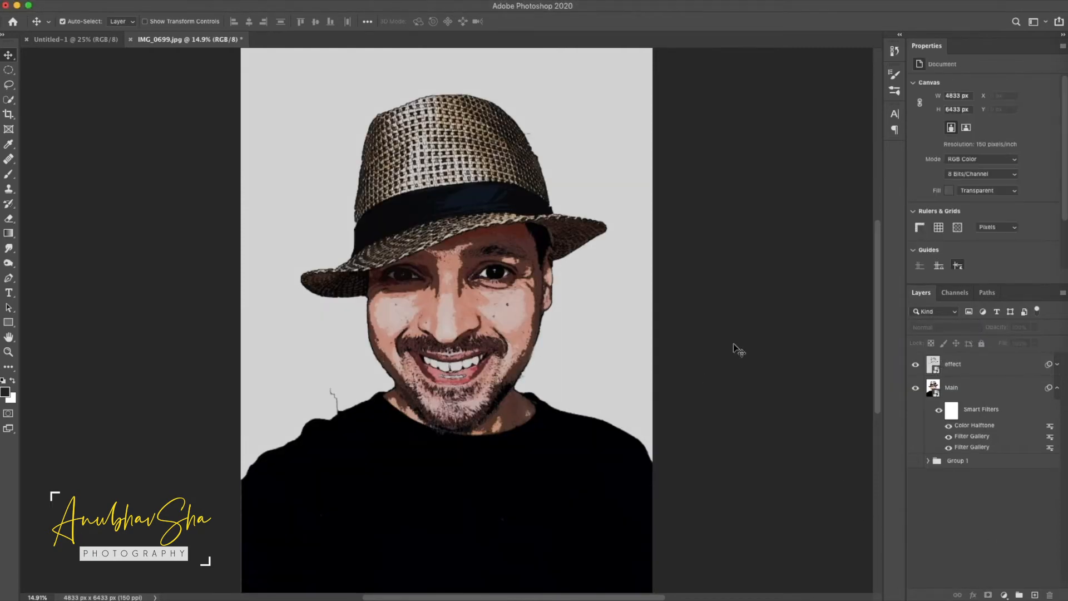
Compare the portrait with the effect layer and the Main layer each hidden and shown again.
click(915, 366)
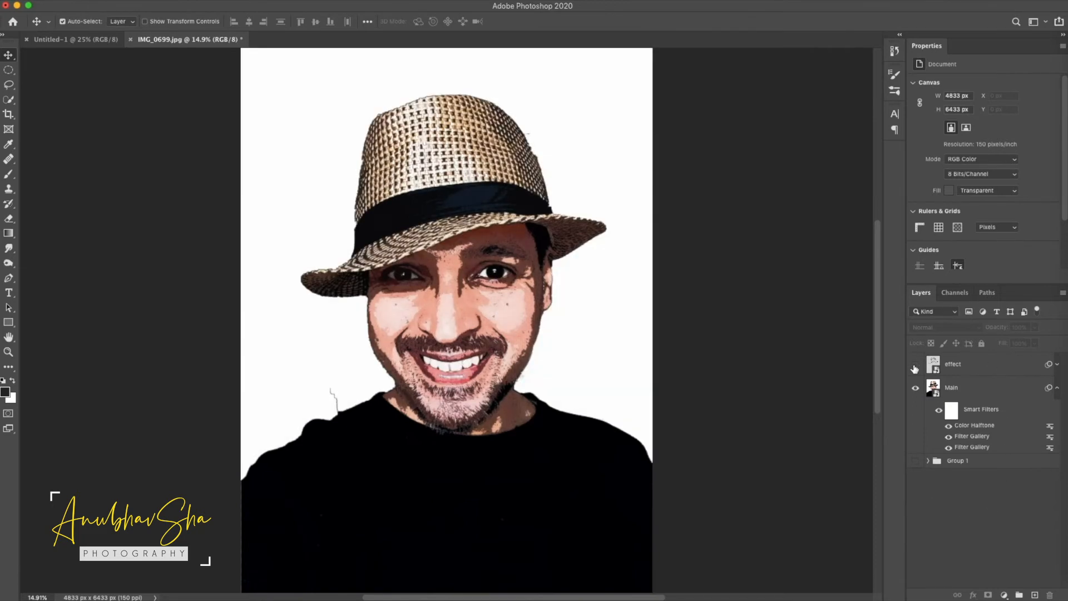
click(915, 366)
click(915, 388)
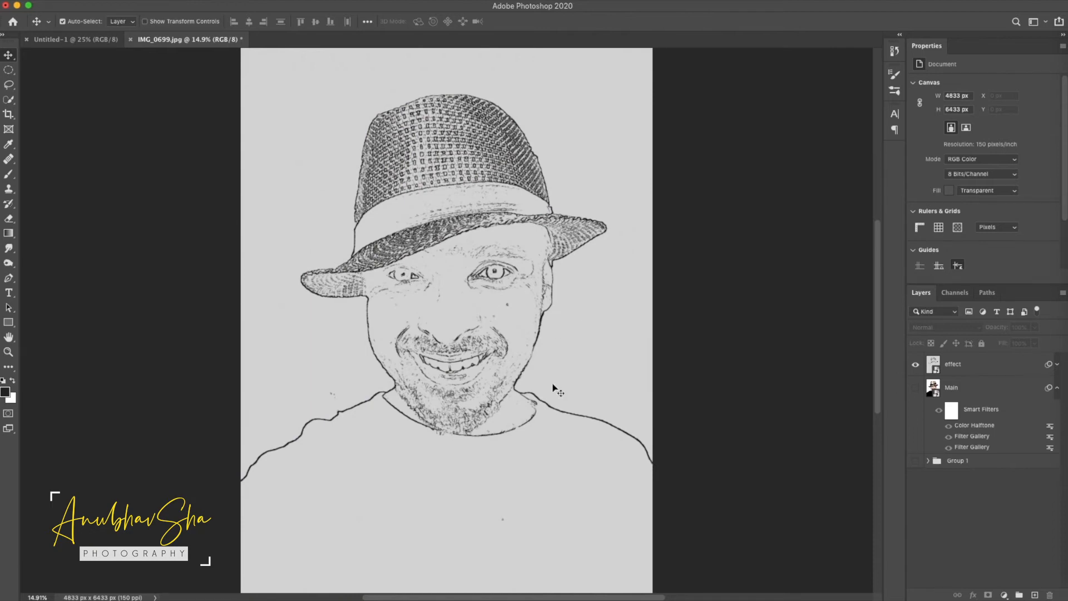
click(915, 388)
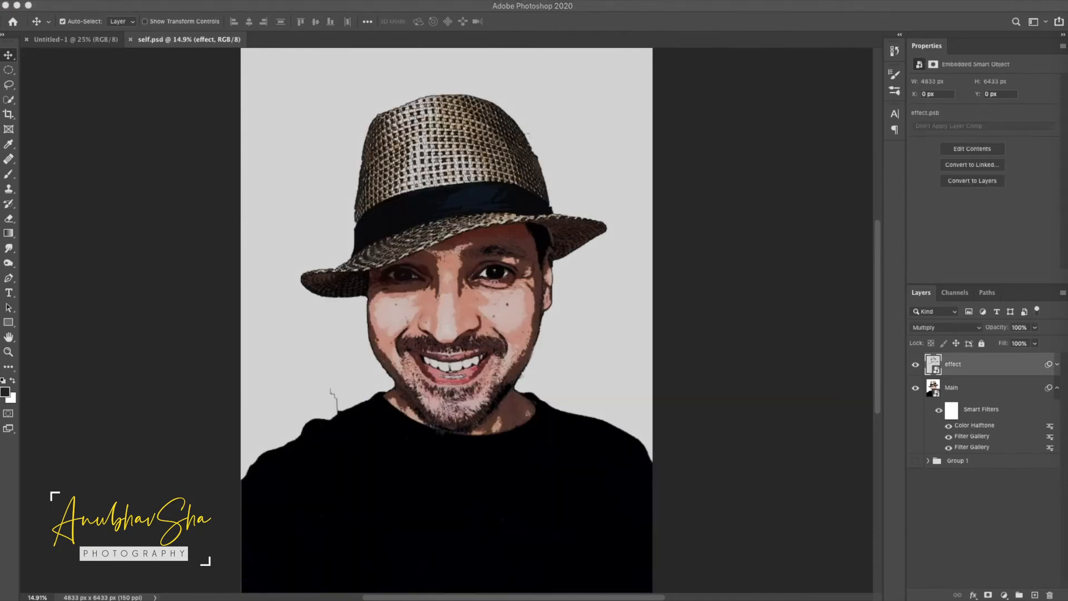
click(801, 416)
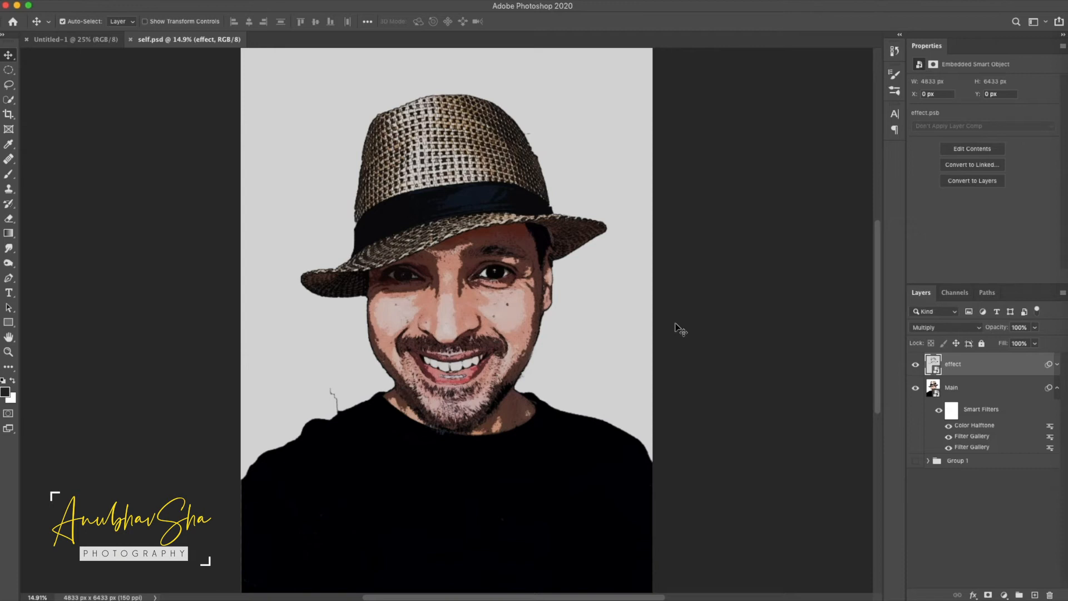
Open ADR_Halftone Frame Border.png and copy its halftone frame onto the portrait in self.psd.
click(1063, 1)
drag(1067, 184, 295, 43)
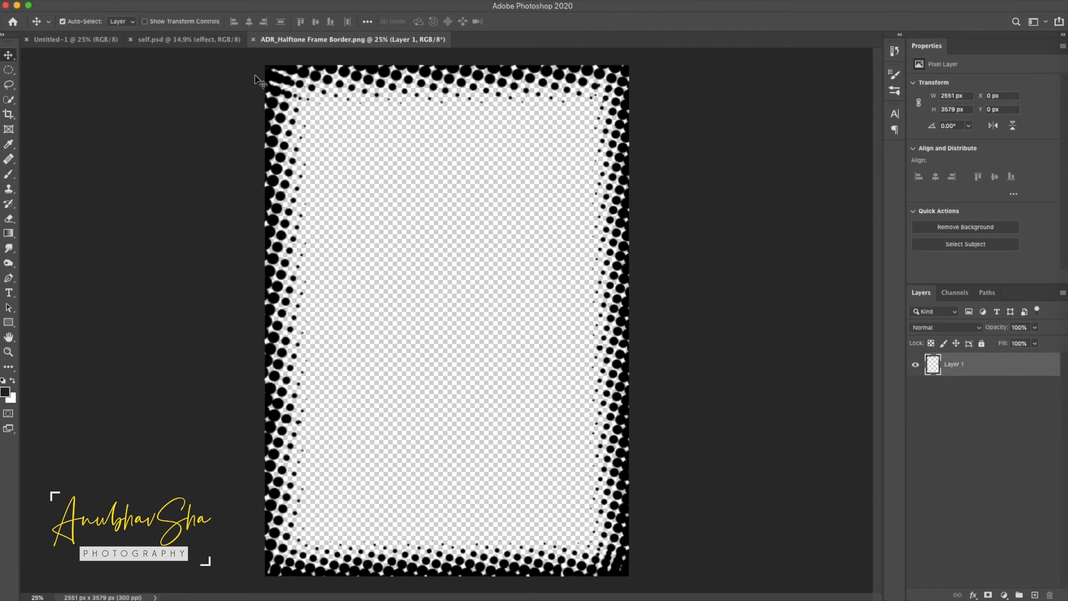
drag(498, 151, 213, 40)
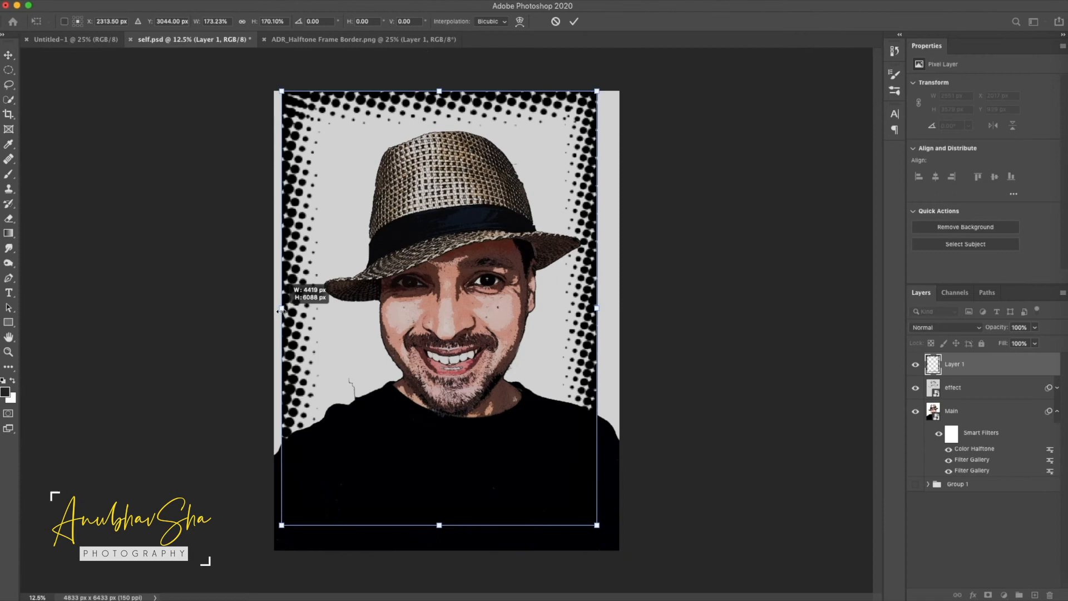
Resize the halftone frame's width and height so it sits inside the portrait with a margin around it.
drag(284, 307, 298, 309)
drag(448, 525, 447, 518)
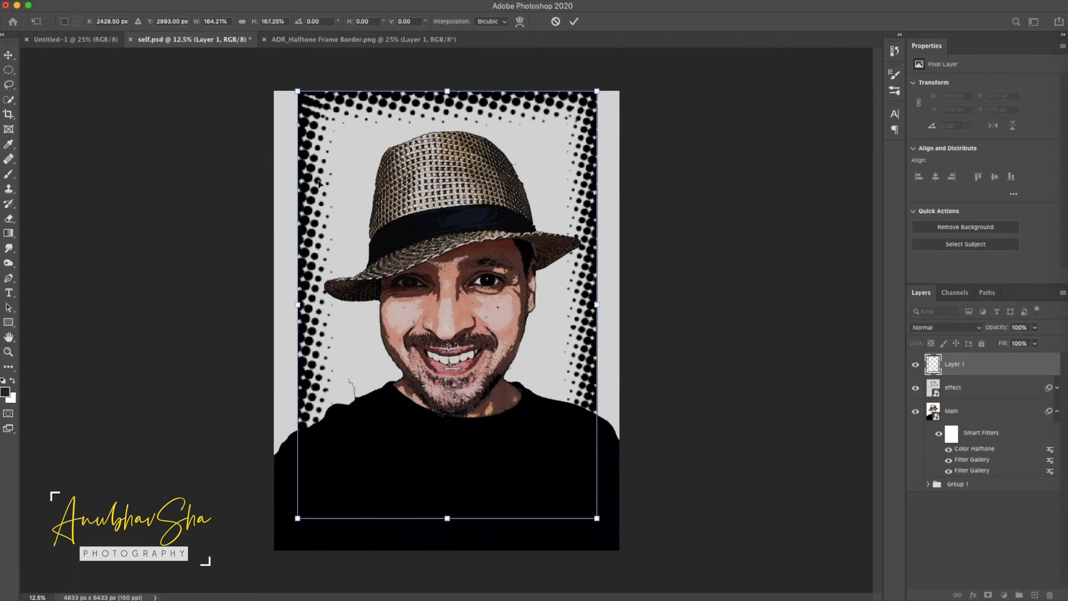
mouse_move(298, 305)
mouse_down()
mouse_move(268, 305)
mouse_move(300, 305)
mouse_up()
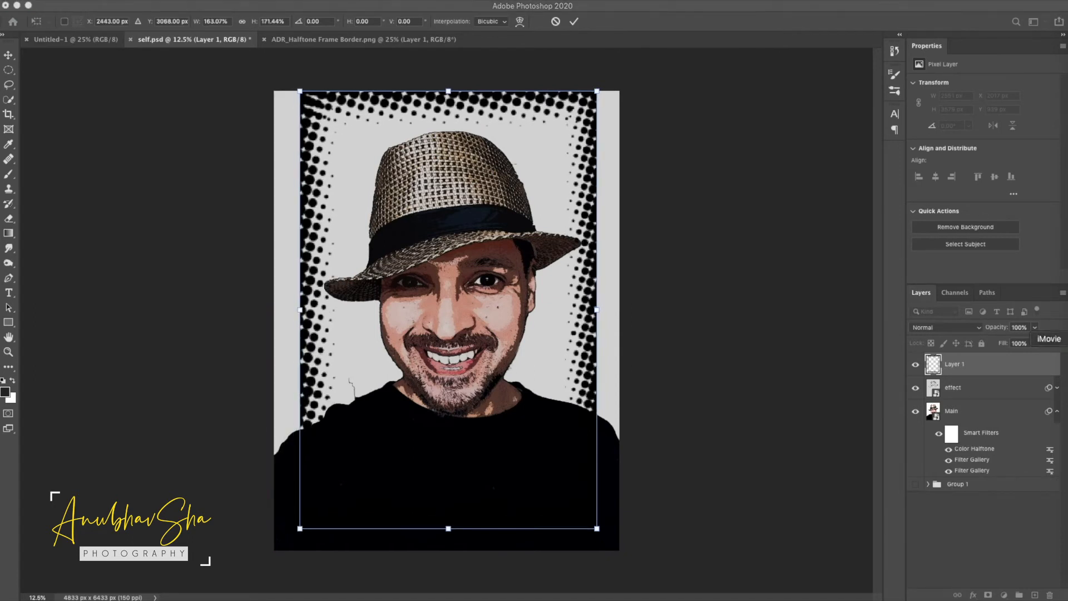
click(981, 367)
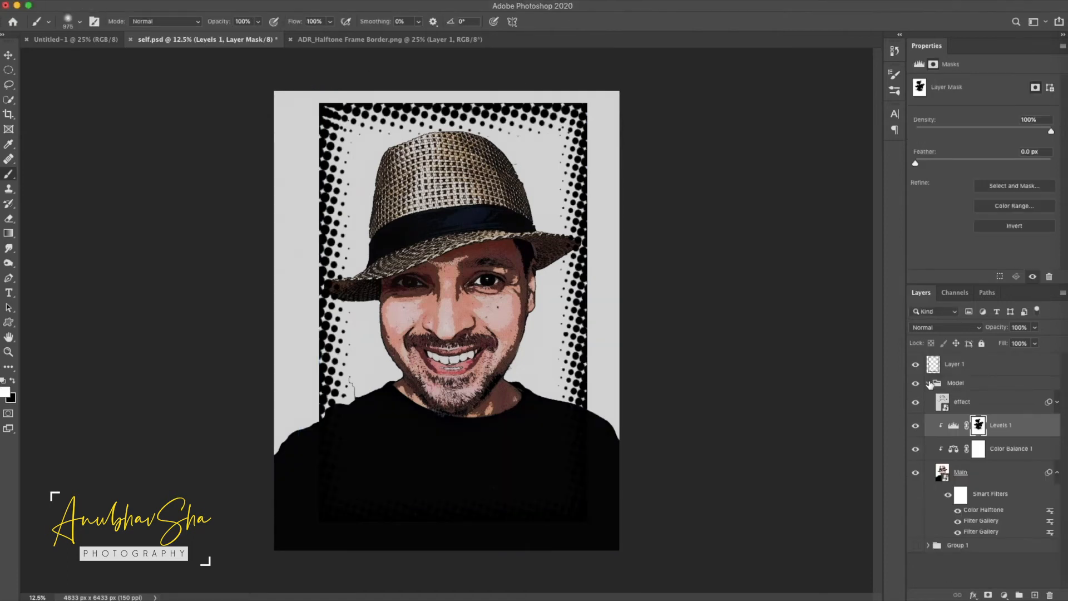
Collapse the Model group and place the drawn-thought-speech-bubbles 009 artwork above Layer 1.
click(928, 383)
click(1040, 363)
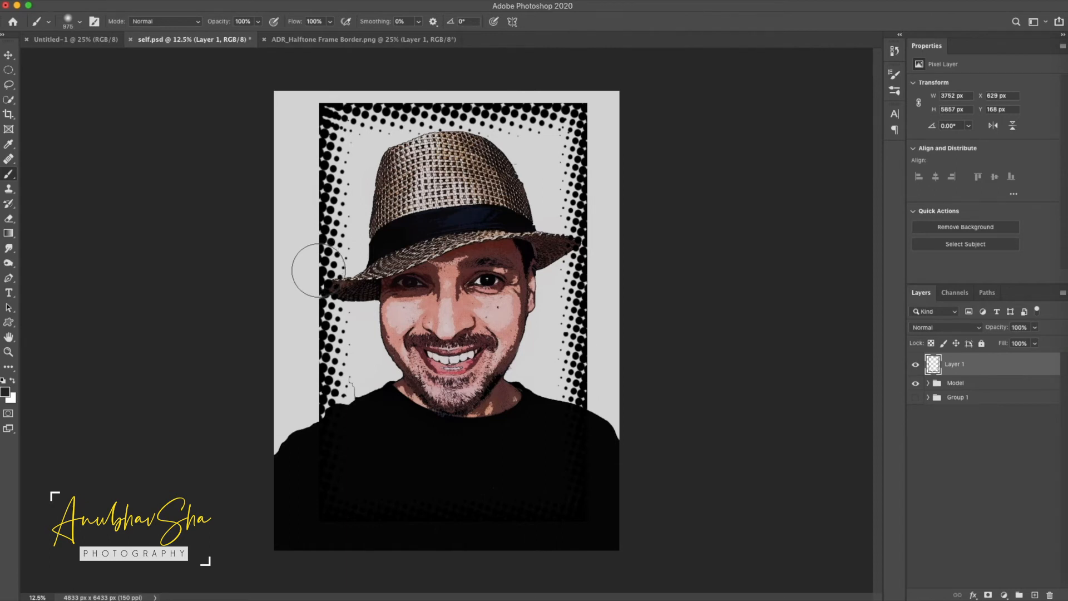
key(super+Tab)
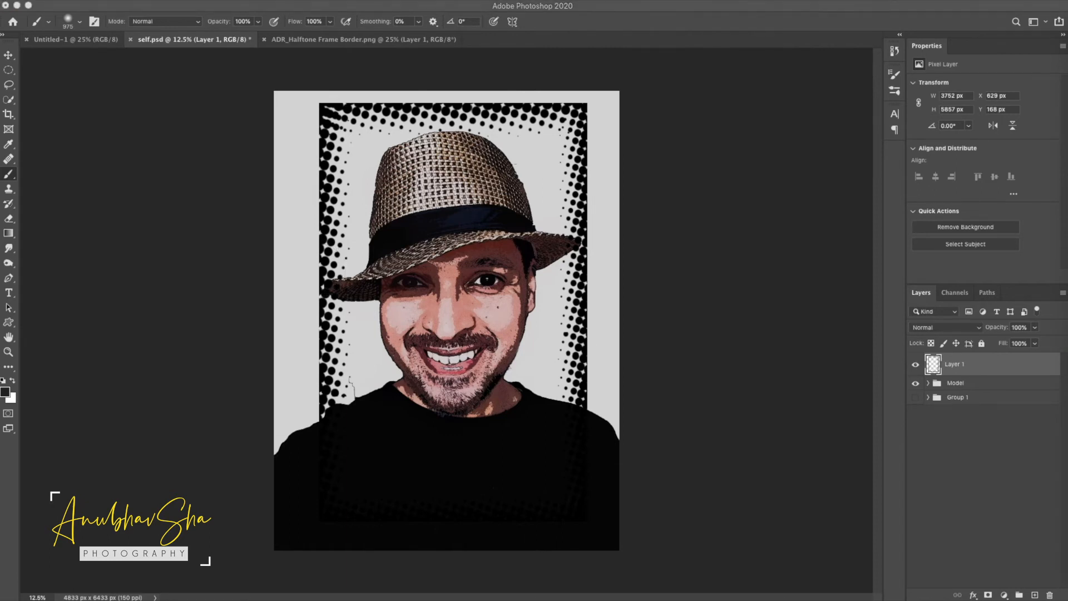
drag(0, 427, 453, 403)
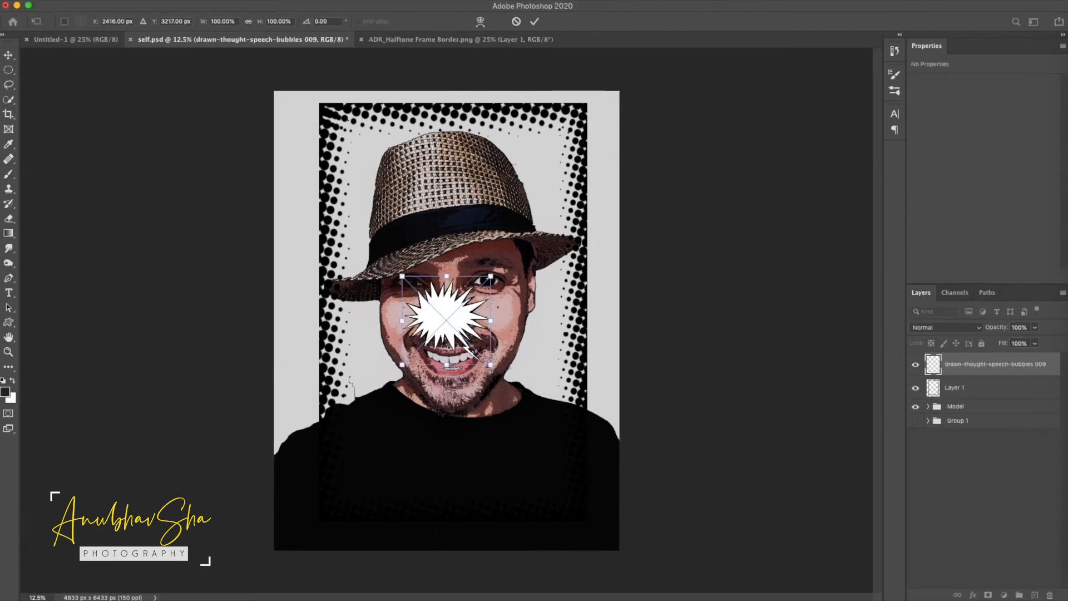
Scale the speech bubble to 112.61%, rotate it to -171.61° and place it on the shirt with its tail towards the chin.
drag(490, 364, 541, 414)
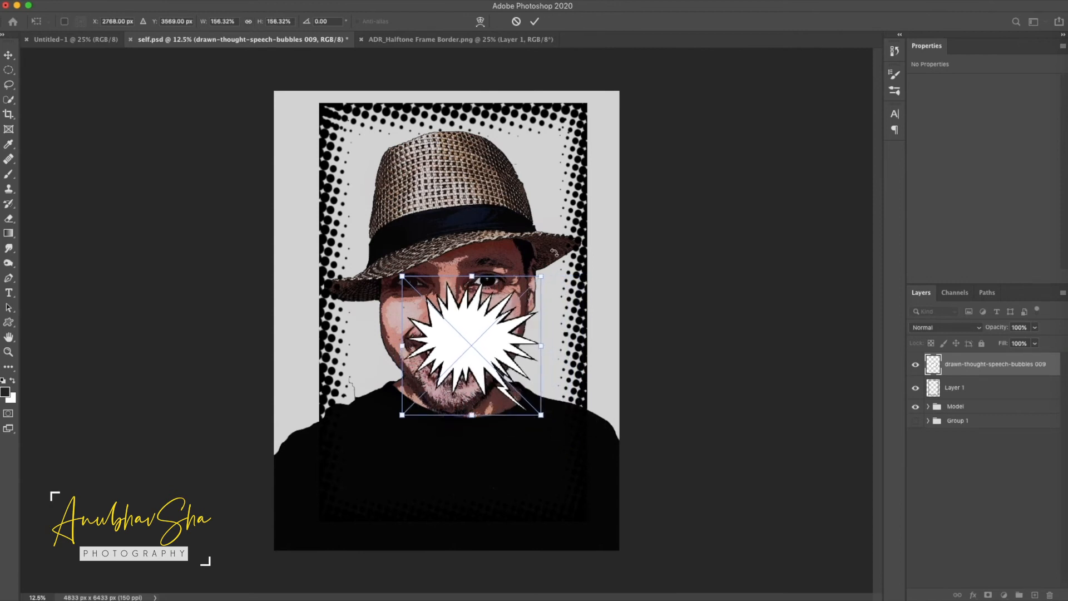
drag(554, 254, 342, 450)
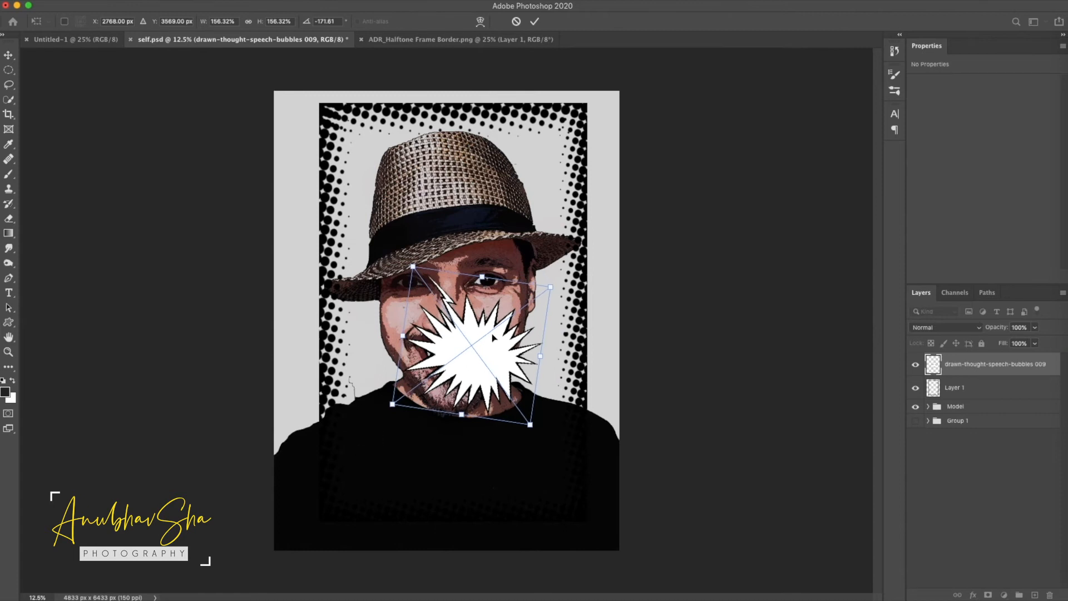
drag(534, 467, 528, 446)
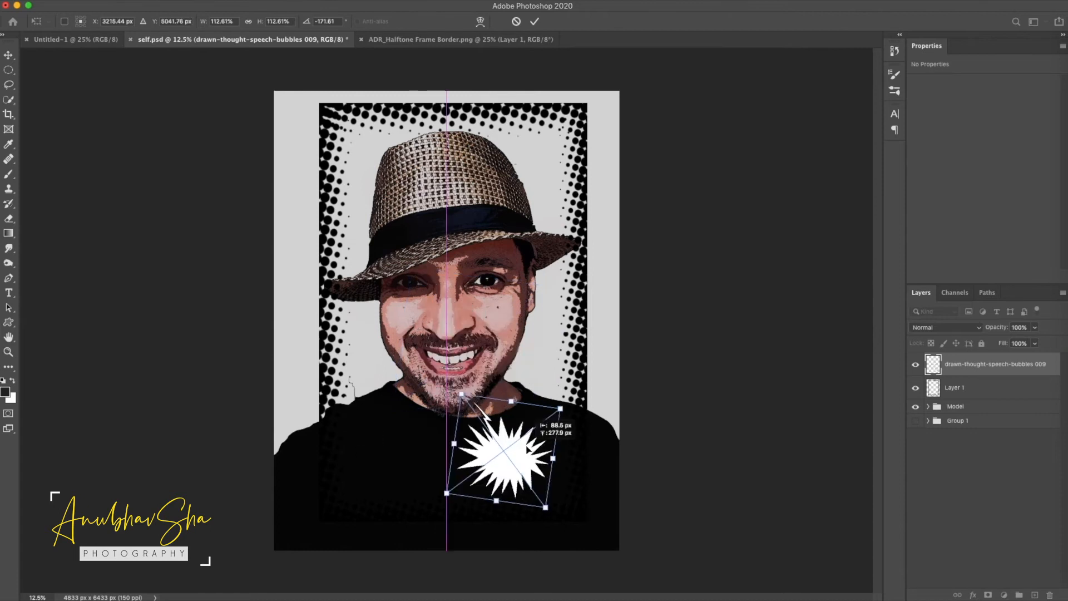
drag(485, 416, 485, 413)
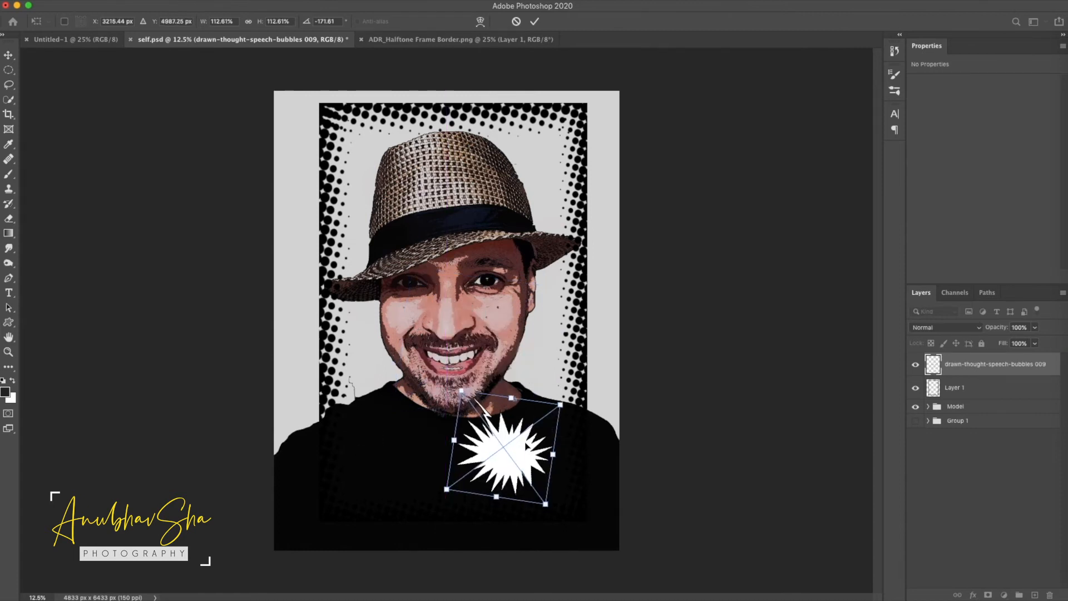
key(Return)
Select the halftone frame layer and compare the portrait with the frame hidden and shown.
click(968, 388)
click(915, 388)
click(916, 388)
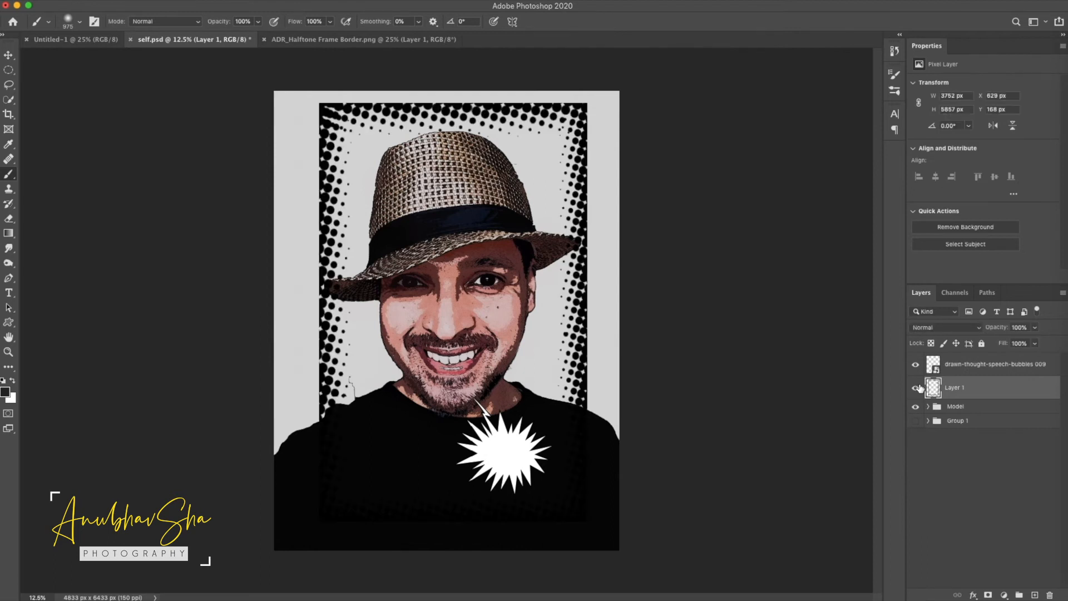
Stretch the halftone frame on Layer 1 until it reaches all four edges of the portrait canvas.
key(ctrl+t)
drag(587, 519, 607, 538)
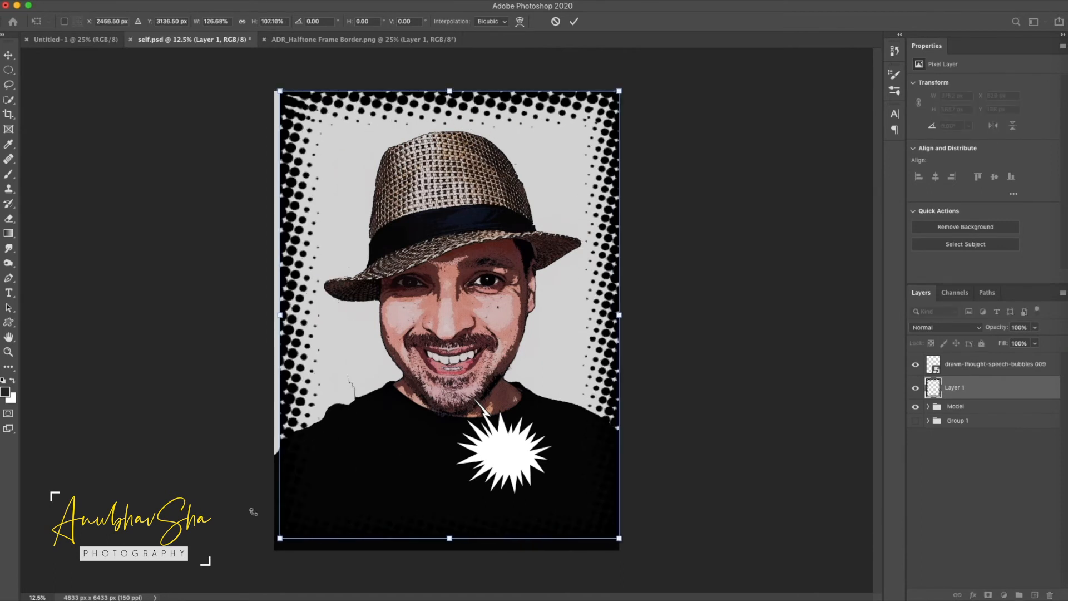
drag(280, 538, 273, 550)
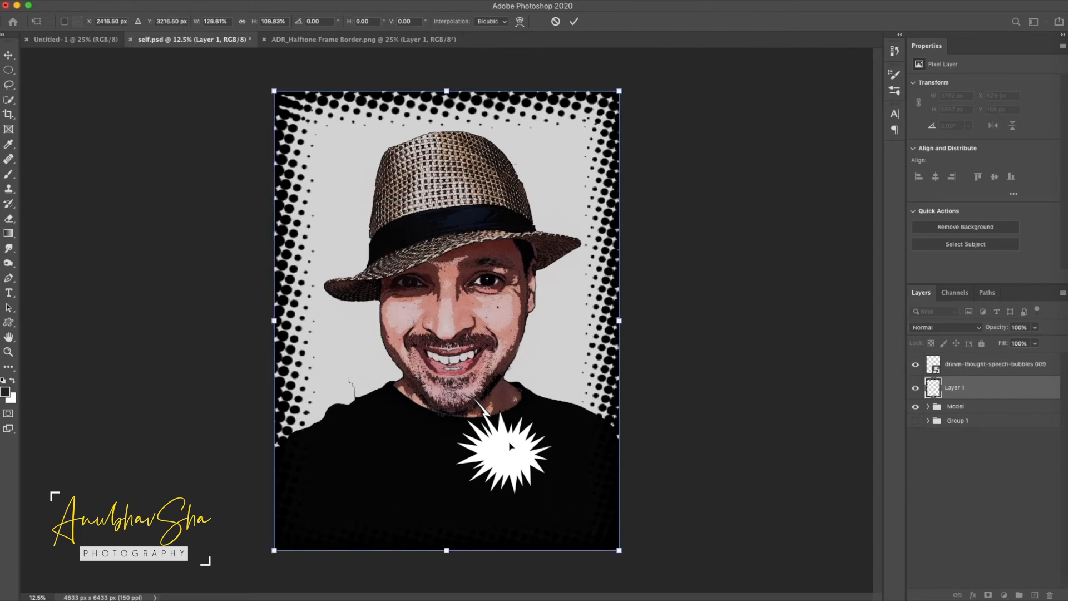
Enlarge and widen the speech bubble to about 2568 × 1849 px and place it lower on the shirt, below the chin.
click(956, 371)
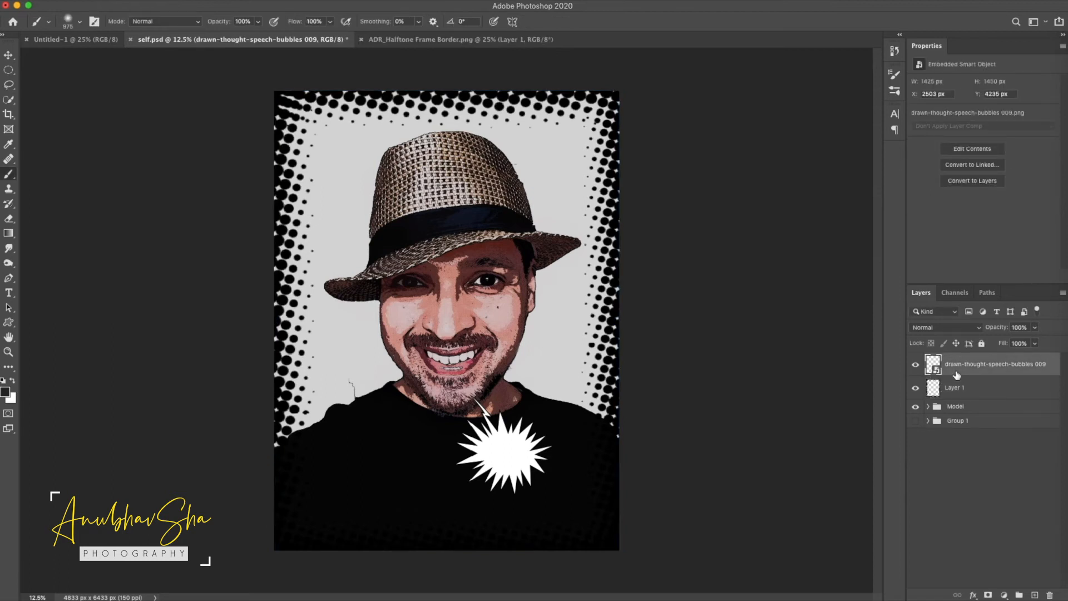
key(ctrl+t)
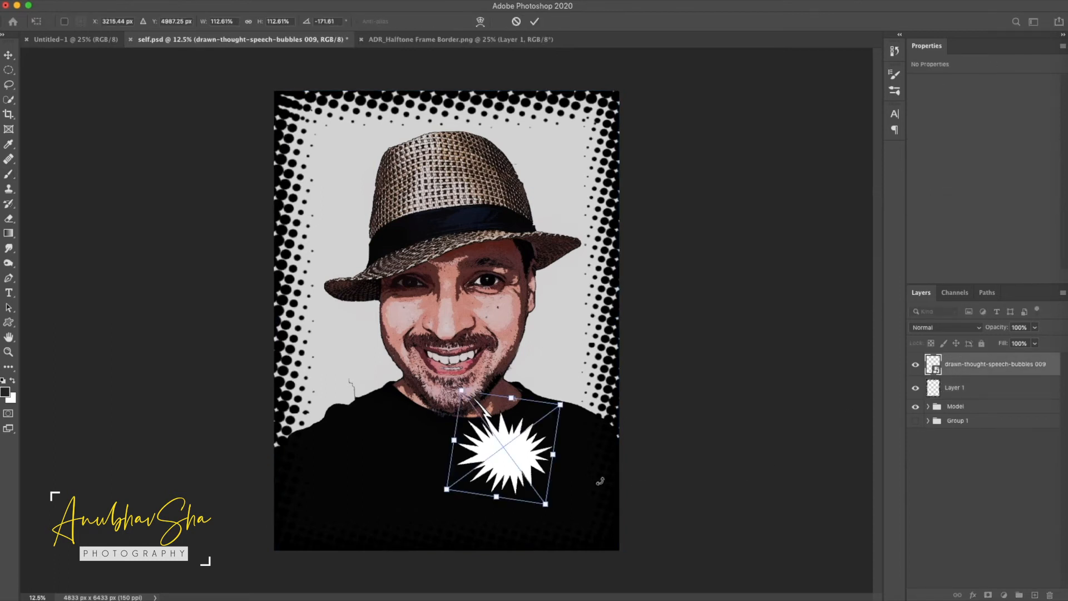
drag(540, 502, 569, 522)
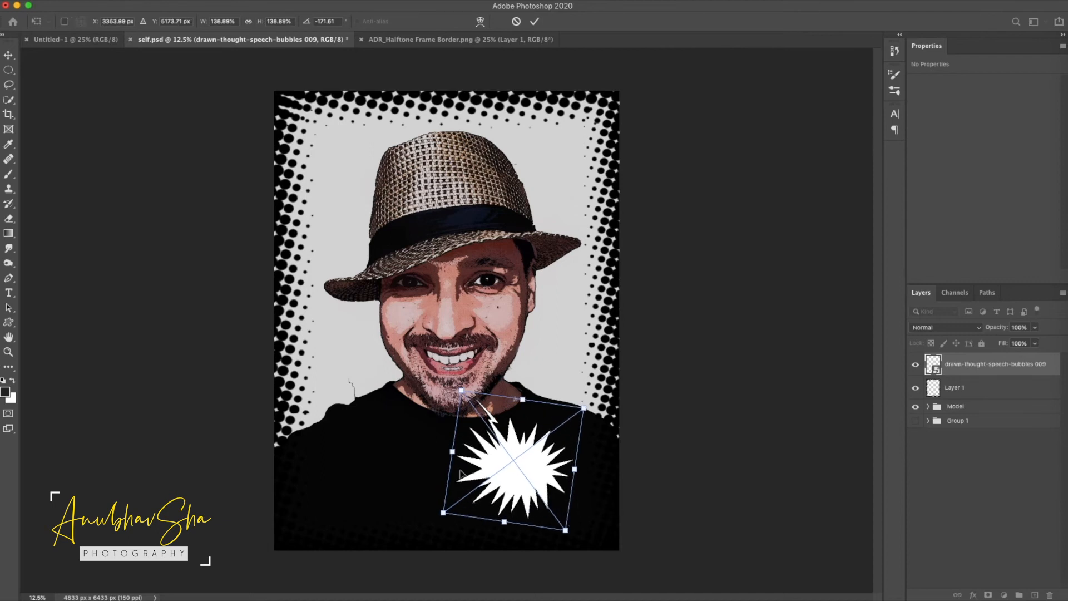
drag(453, 445, 391, 441)
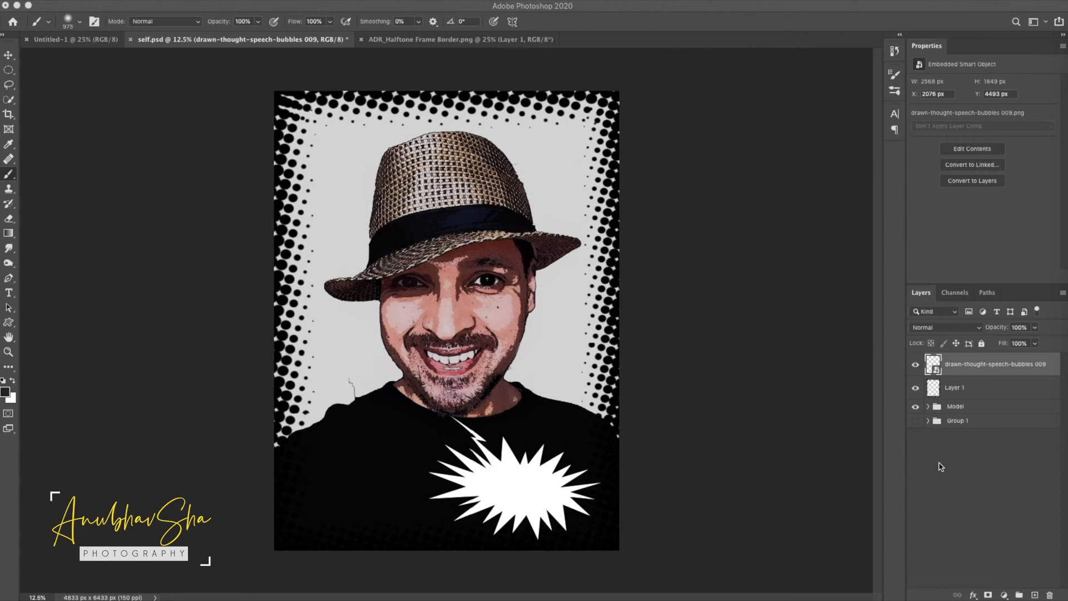
Add a Stroke effect to the speech bubble layer with its position Inside and a size of 6 px.
click(988, 371)
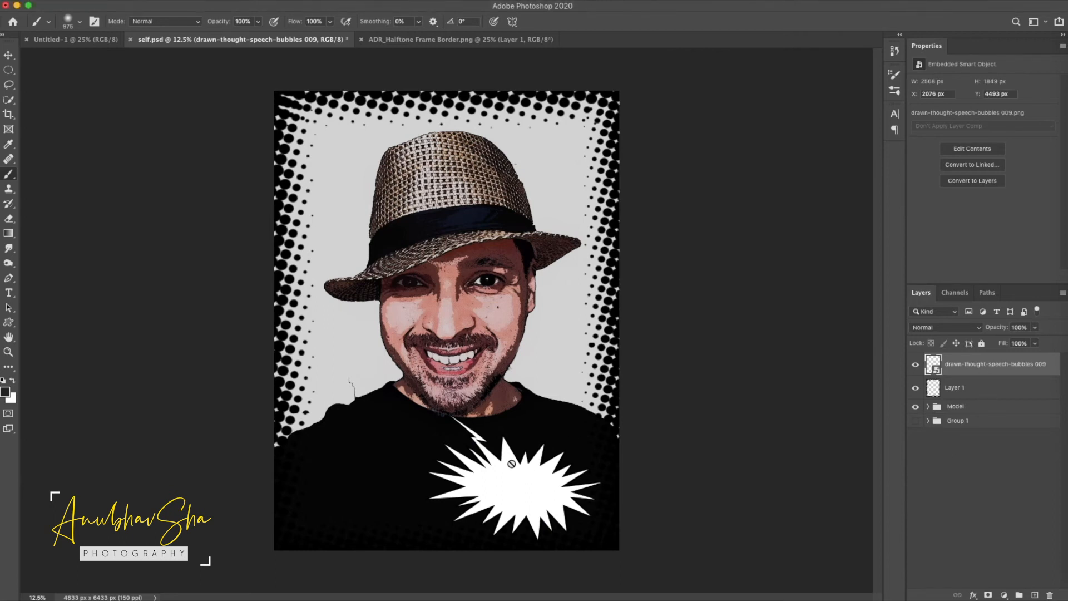
double_click(1053, 370)
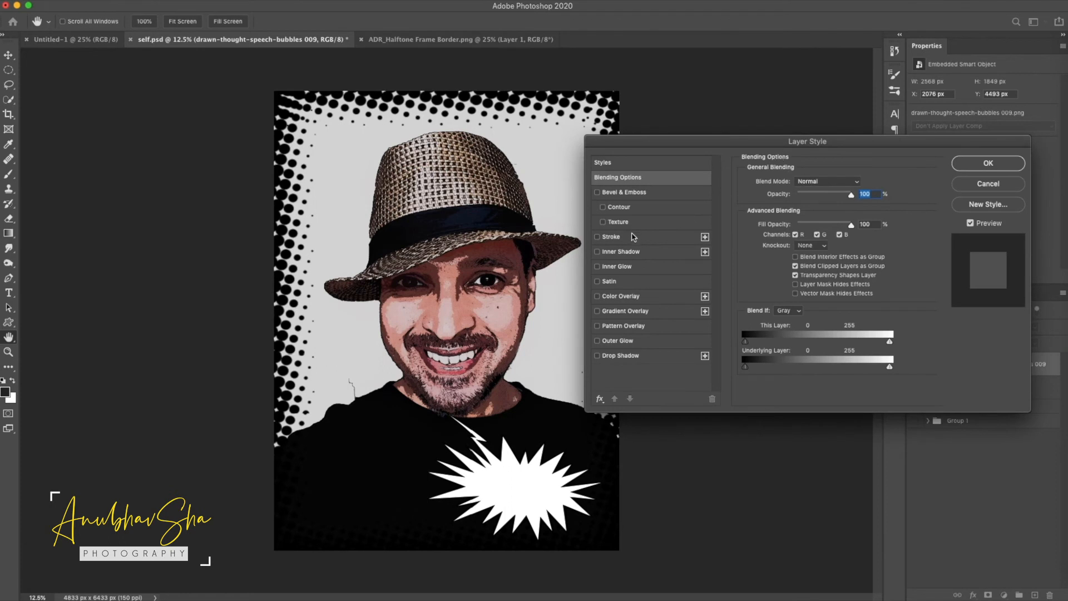
click(613, 237)
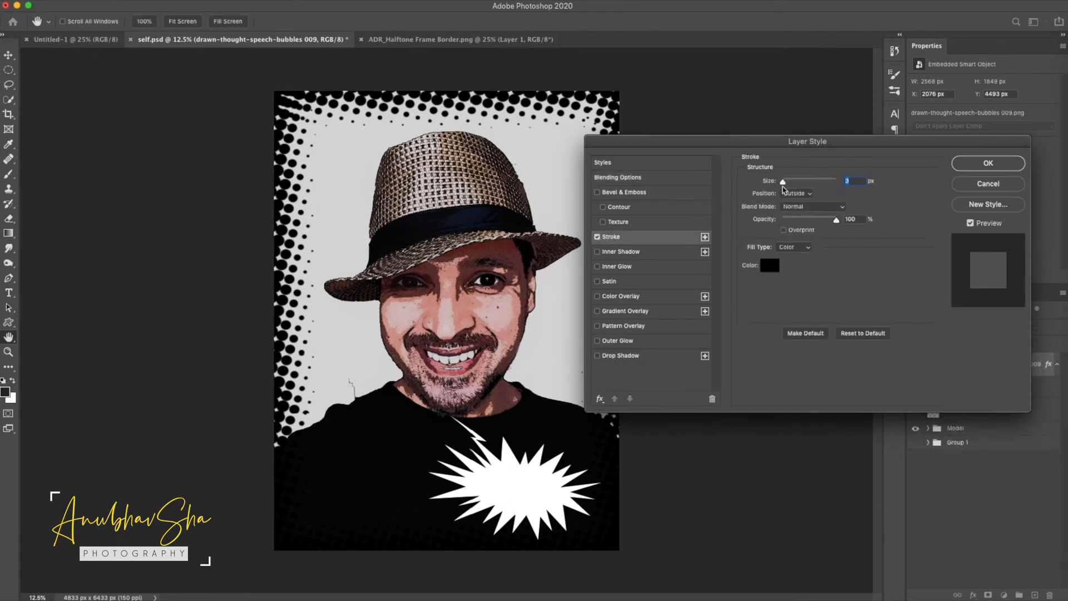
click(798, 196)
click(803, 201)
drag(782, 183, 785, 182)
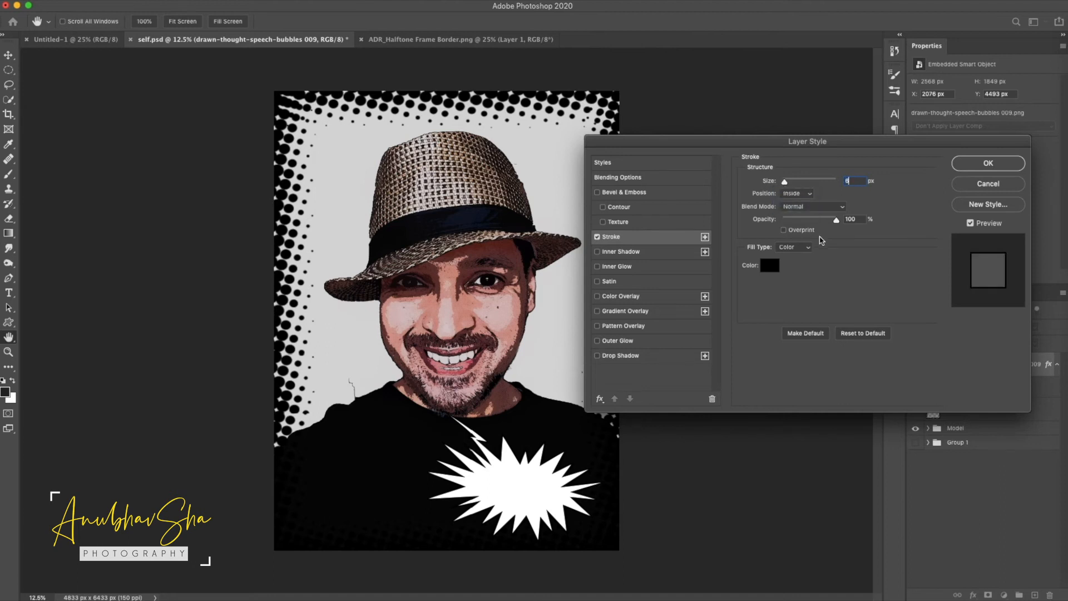
Set the speech bubble's stroke color to dark brown 723719 and apply the layer style.
click(769, 265)
click(470, 297)
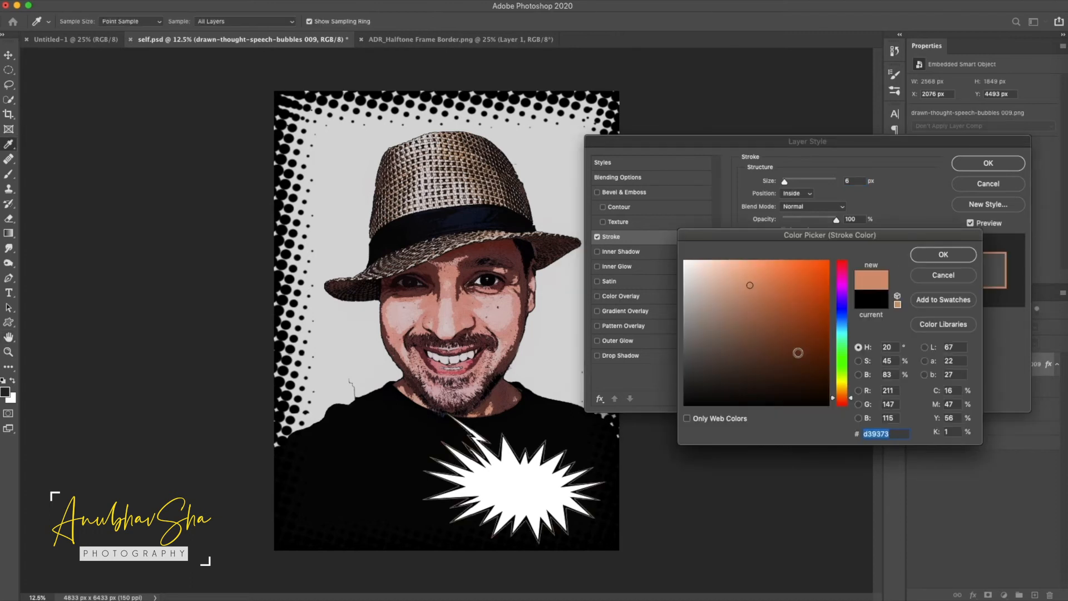
click(797, 350)
click(797, 340)
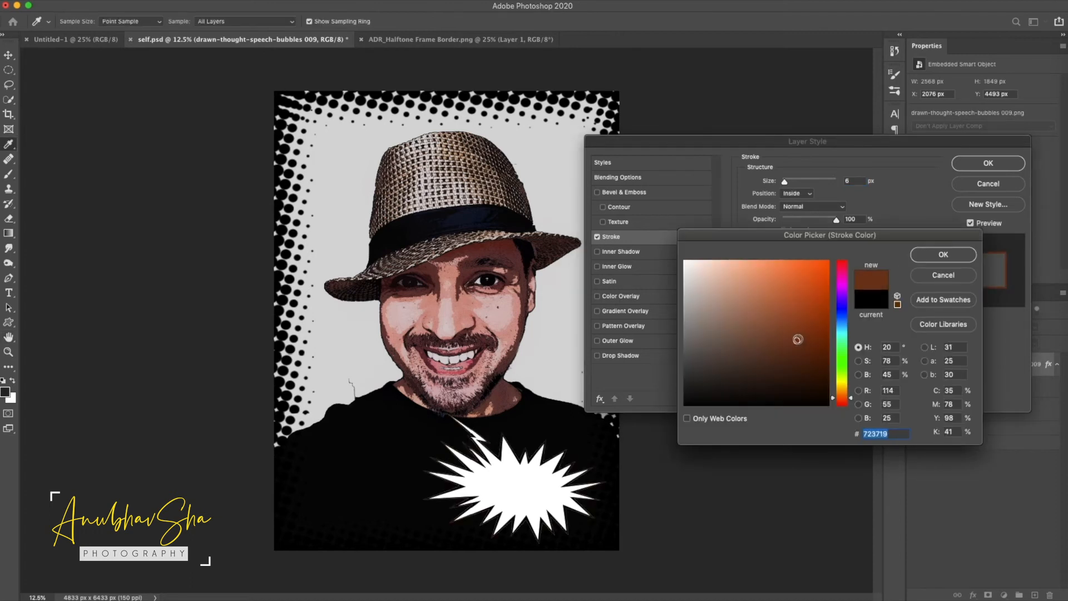
click(930, 257)
click(985, 164)
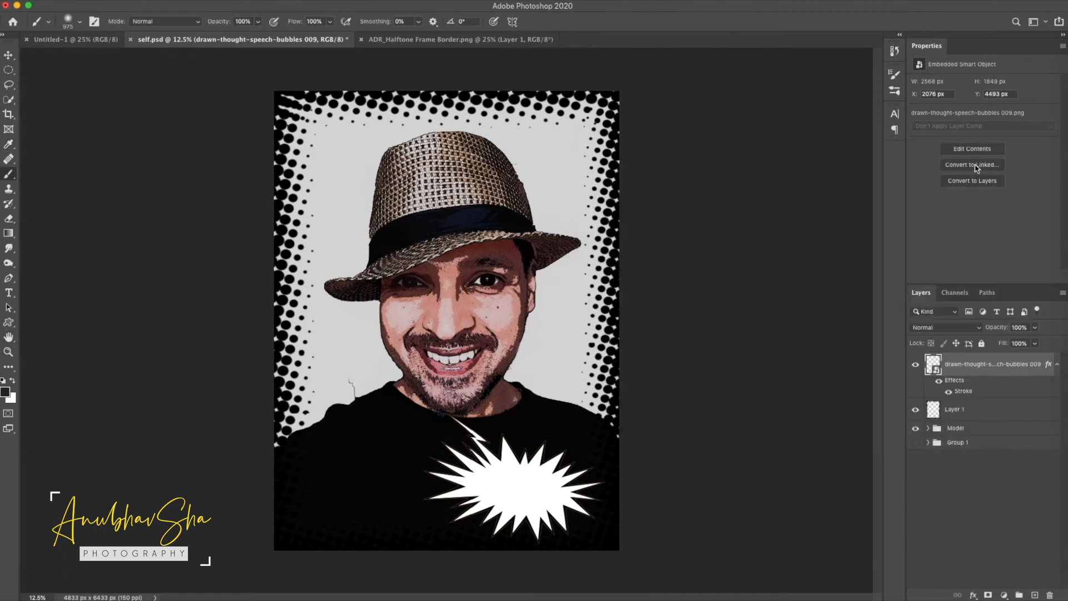
Set up the Horizontal Type tool with the BadaBoom BB Regular font.
click(10, 297)
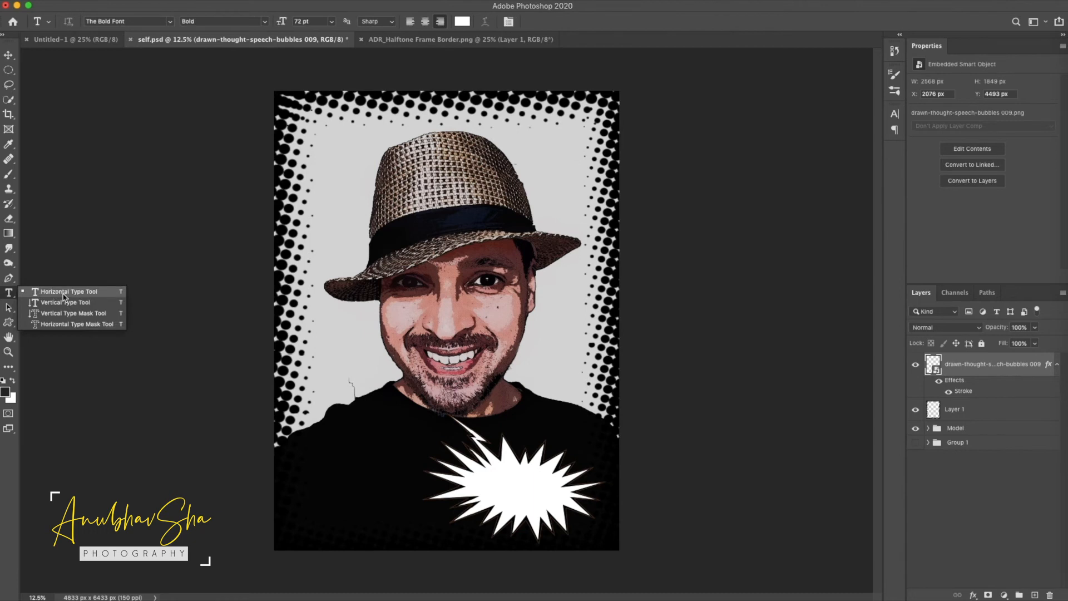
click(173, 10)
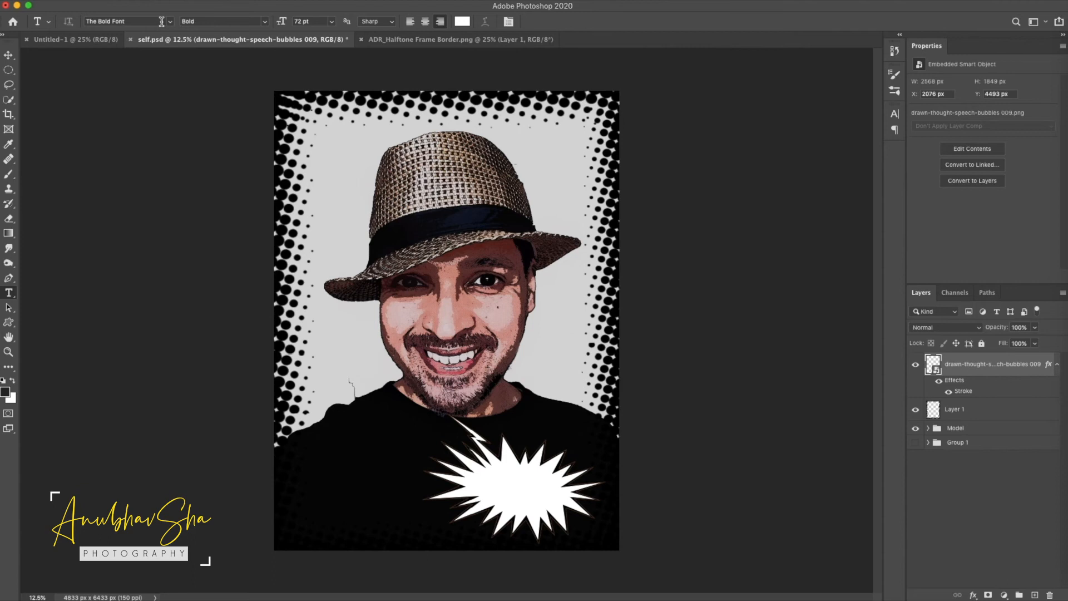
click(161, 21)
text(bada)
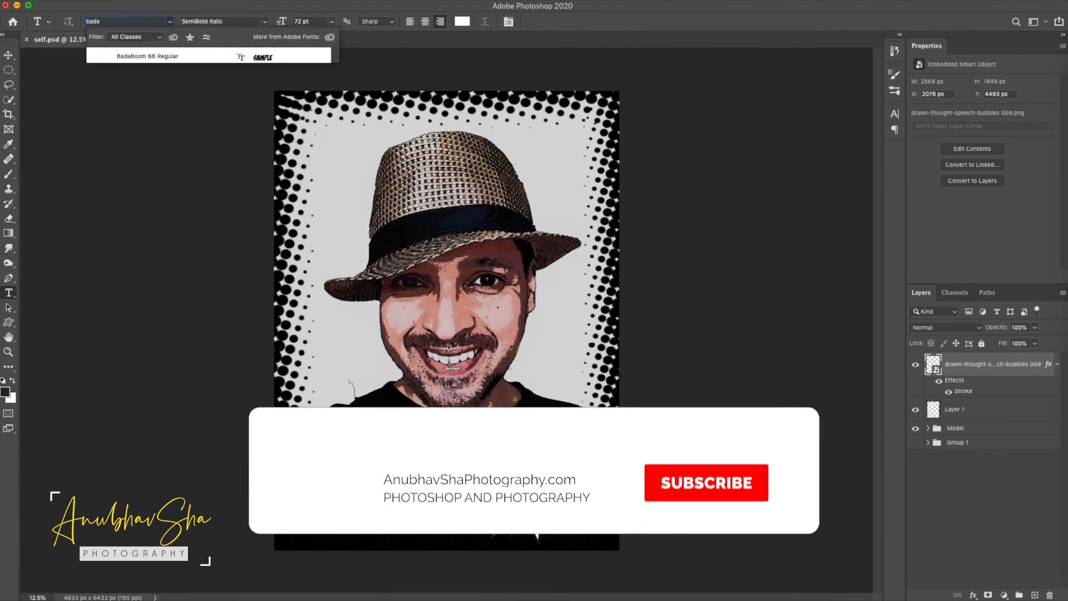
key(Return)
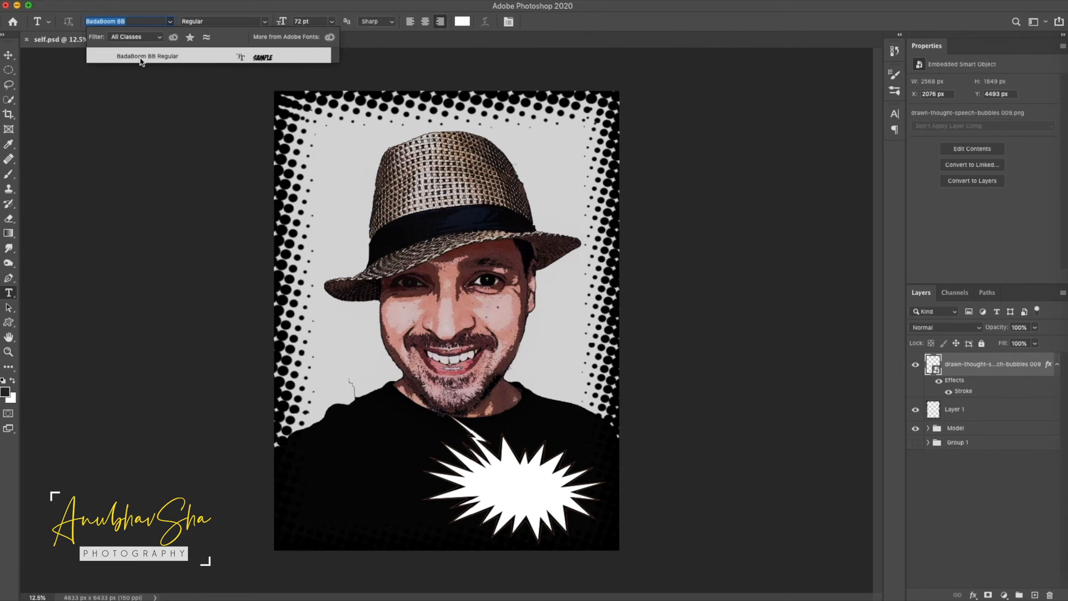
click(140, 60)
Add the black text SHAZAM!! and fit it inside the speech bubble at about 210.58 pt, rotated 14.53°.
click(477, 482)
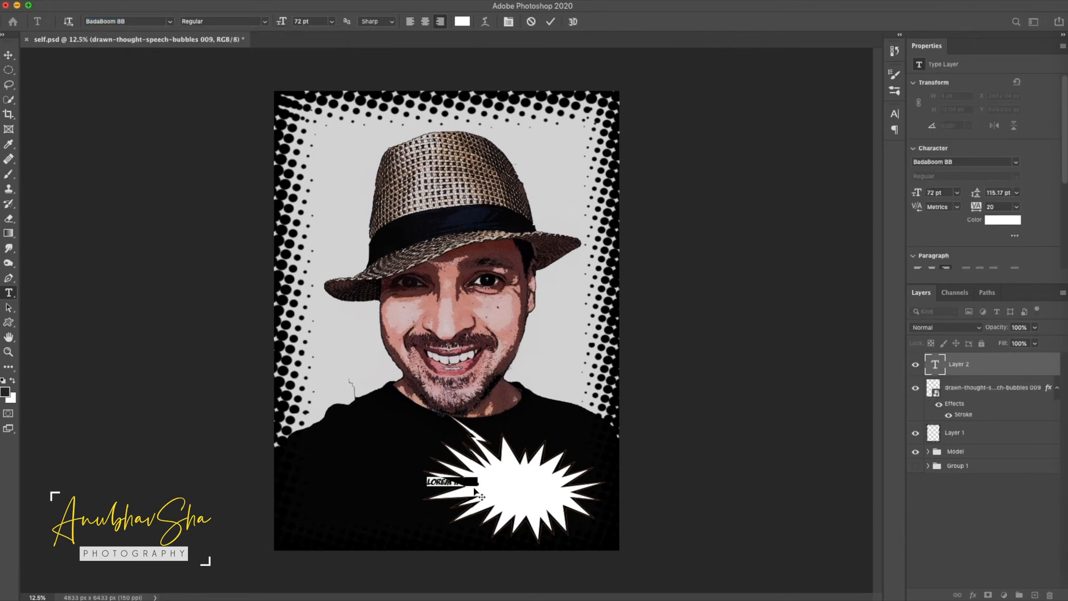
key(super+Tab)
key(super+Tab)
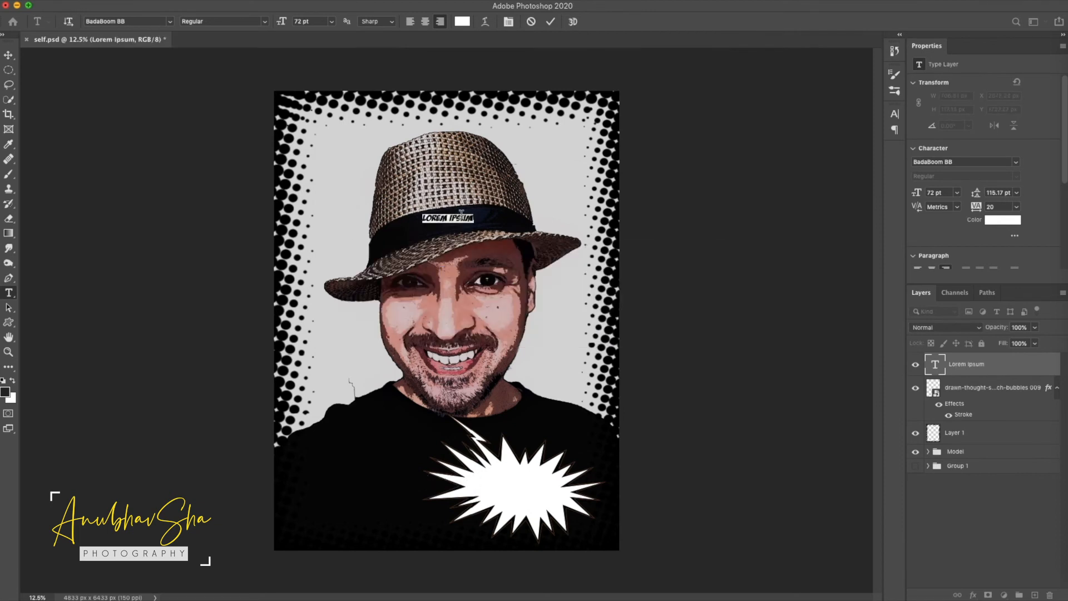
key(BackSpace)
text(SHAZAM)
key(super+a)
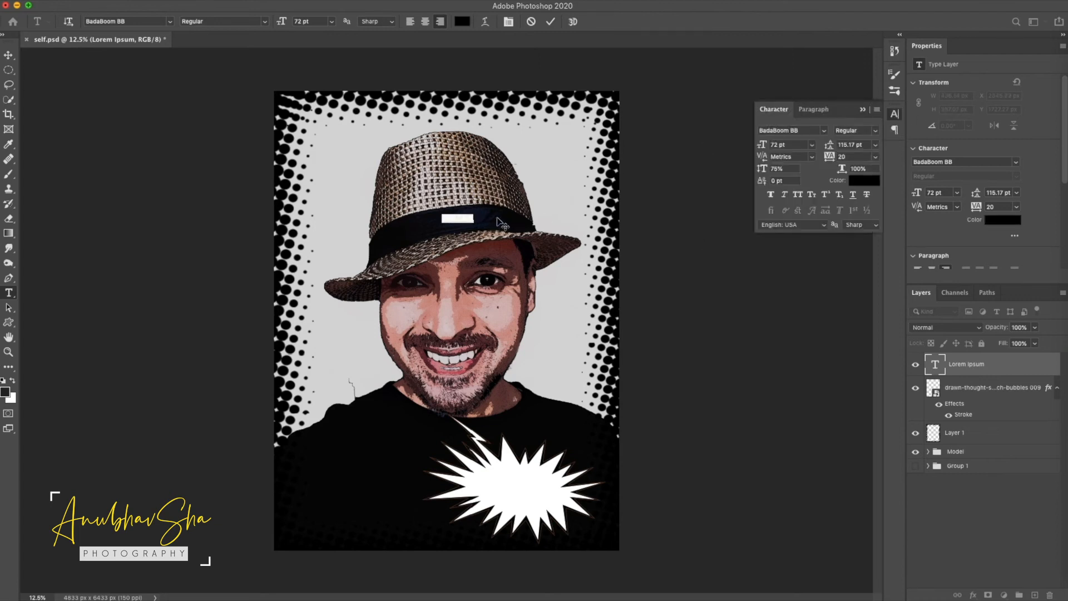
key(Escape)
key(super+t)
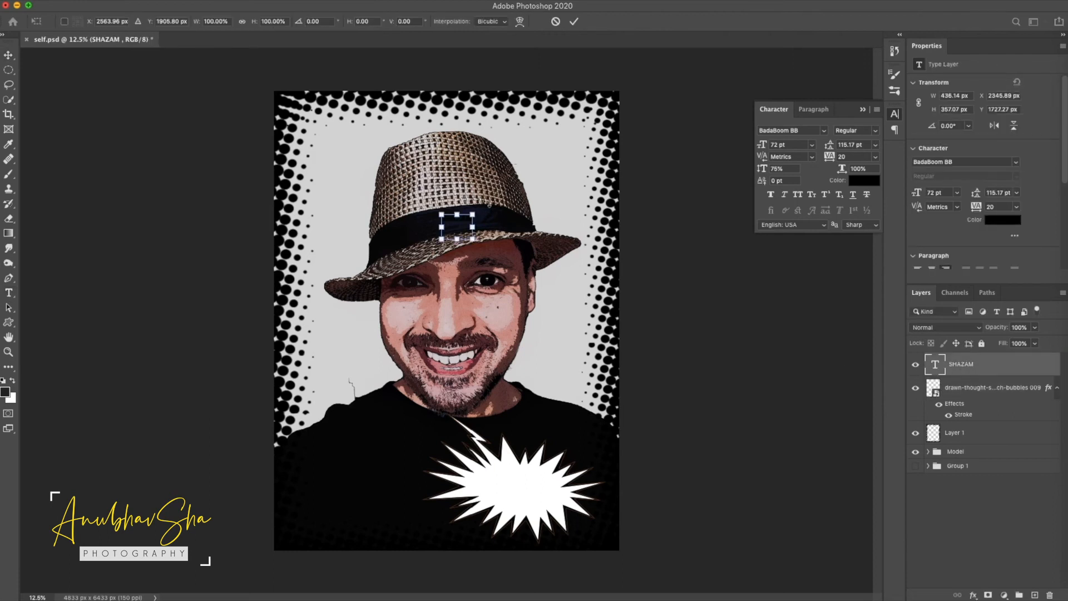
drag(472, 214, 517, 493)
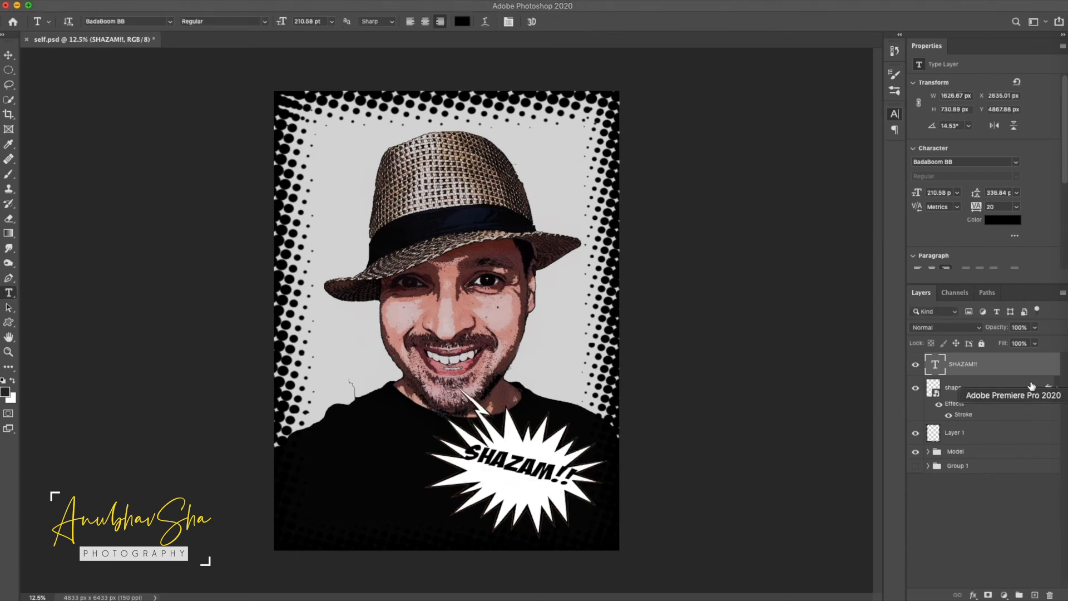
Add a white 6 px Stroke effect positioned Outside to the SHAZAM!! text layer.
click(1001, 374)
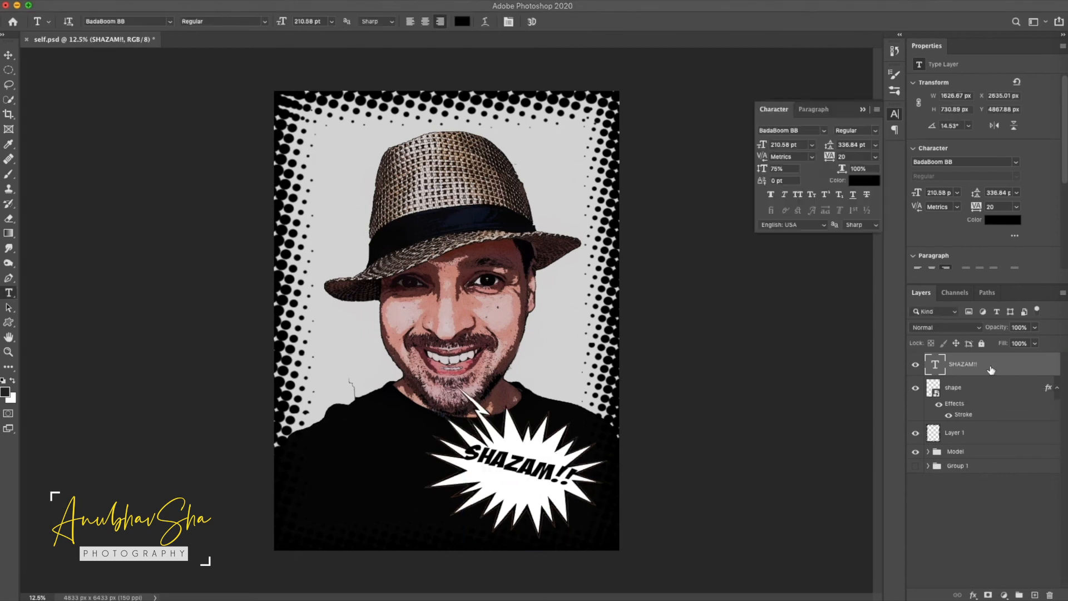
double_click(1024, 369)
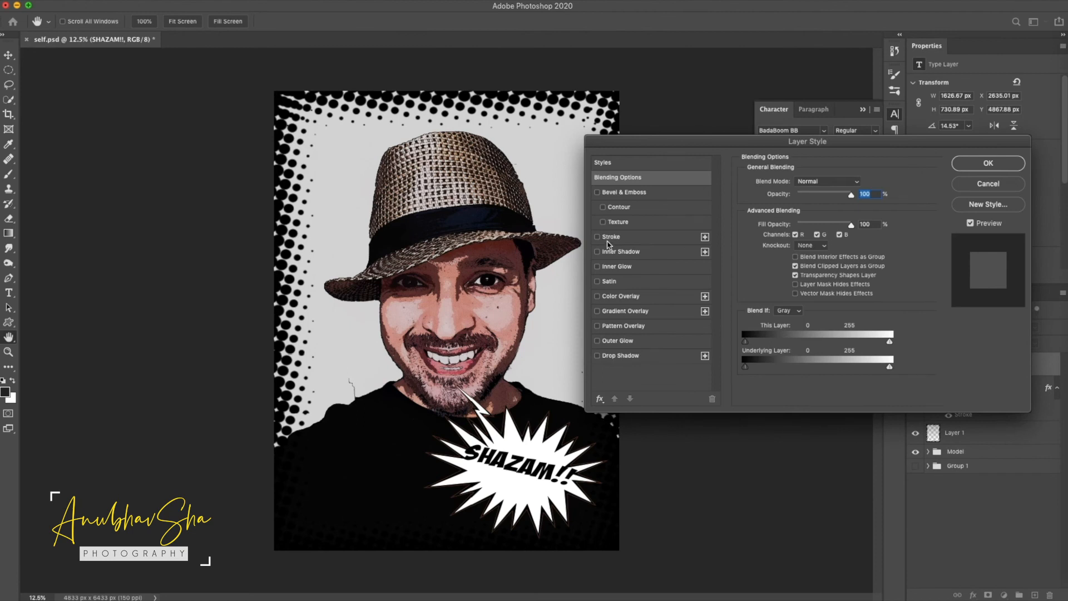
click(597, 237)
click(663, 238)
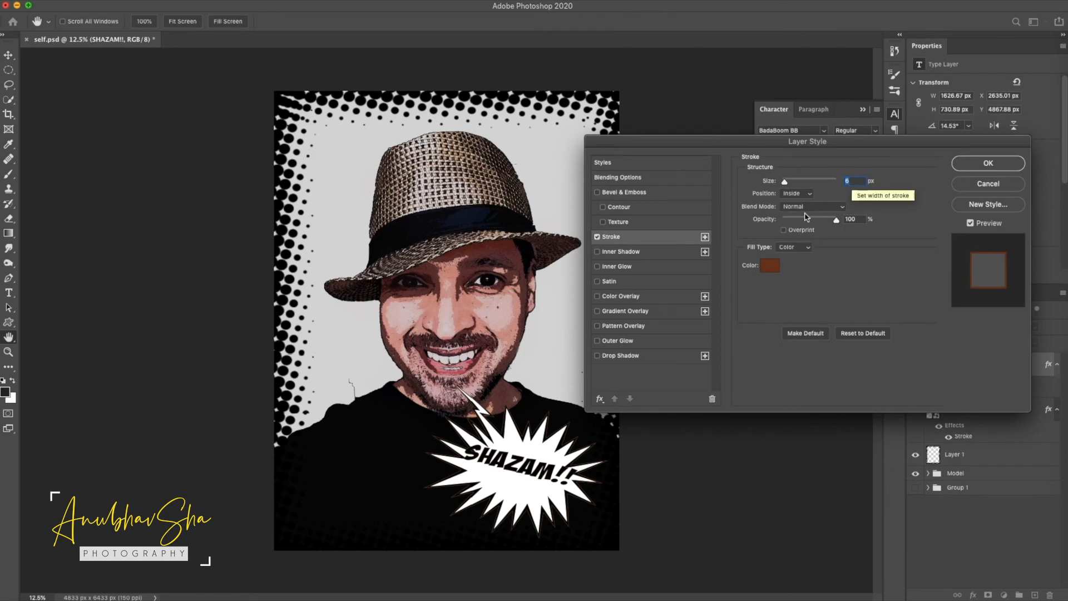
click(802, 193)
click(801, 185)
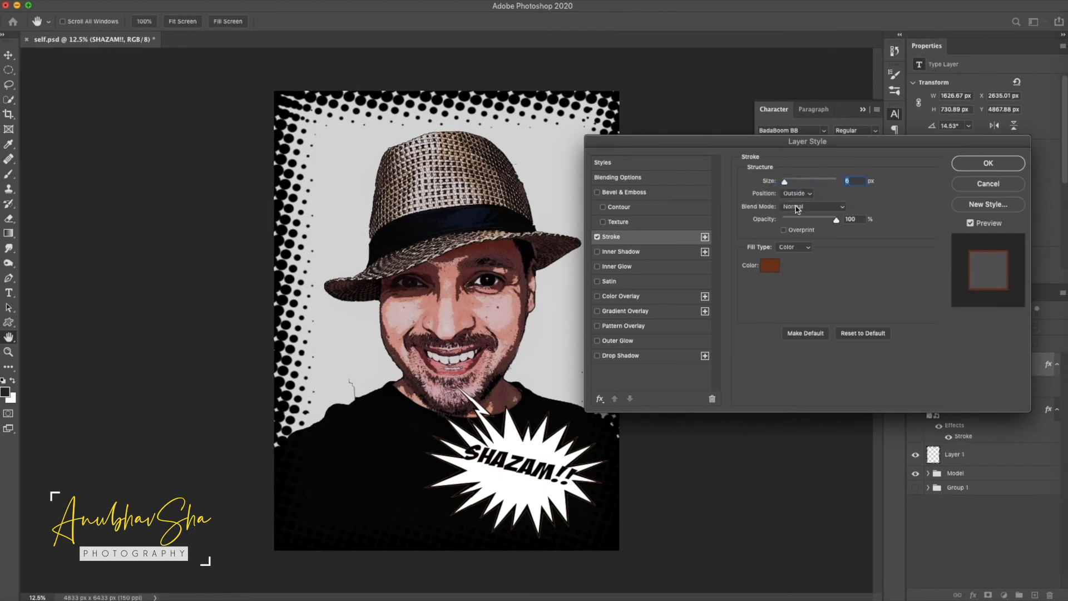
click(770, 265)
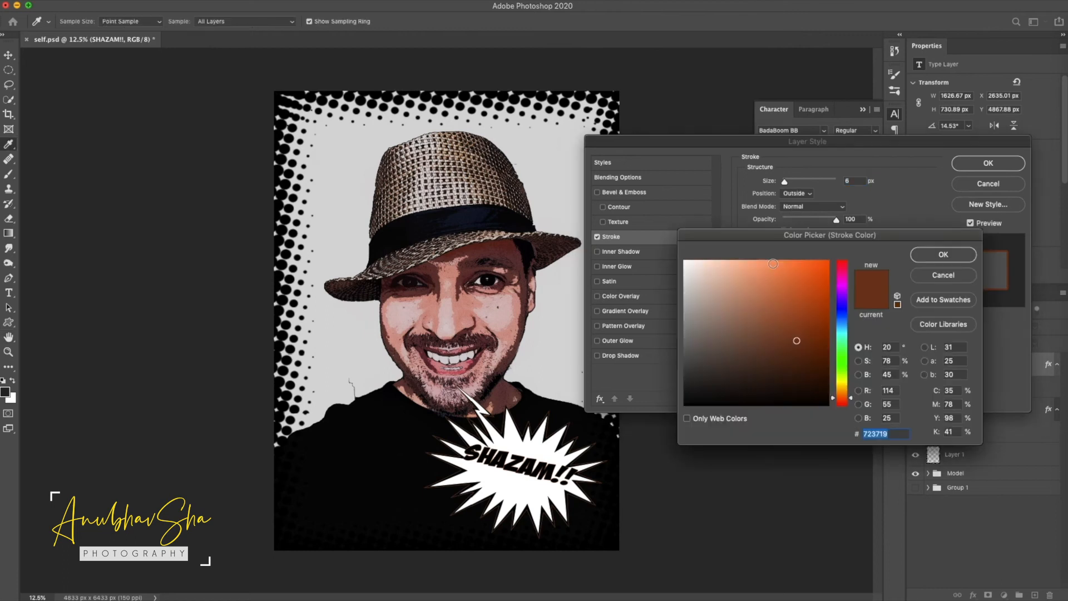
drag(770, 266, 645, 258)
key(Return)
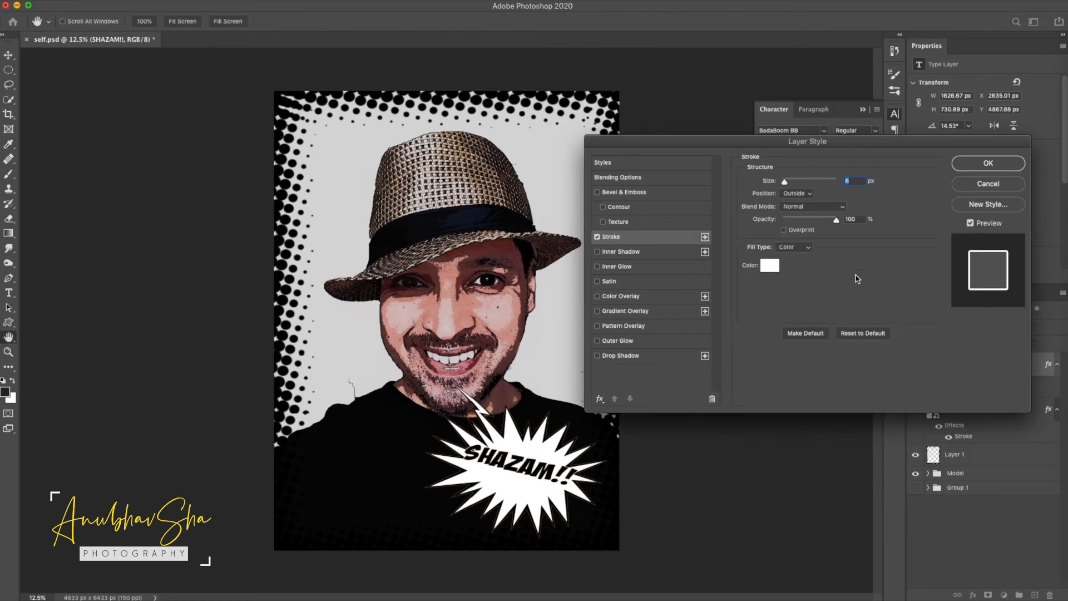
Add a black Multiply drop shadow to the SHAZAM!! text with a 120° angle, 75 px distance, 2 px size and reduced opacity.
click(615, 356)
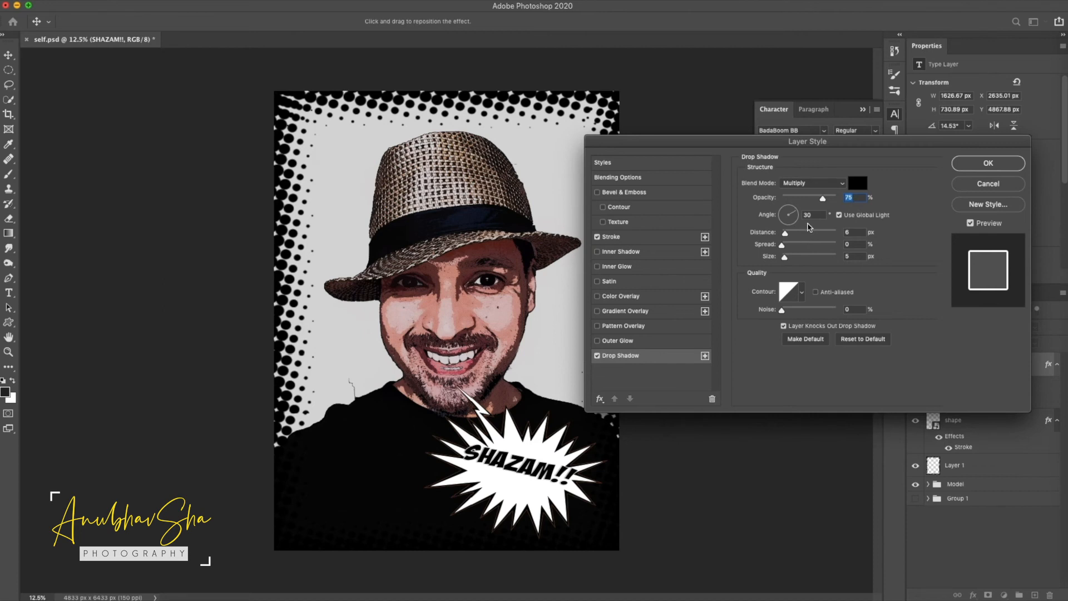
click(815, 215)
text(120)
drag(792, 235, 782, 257)
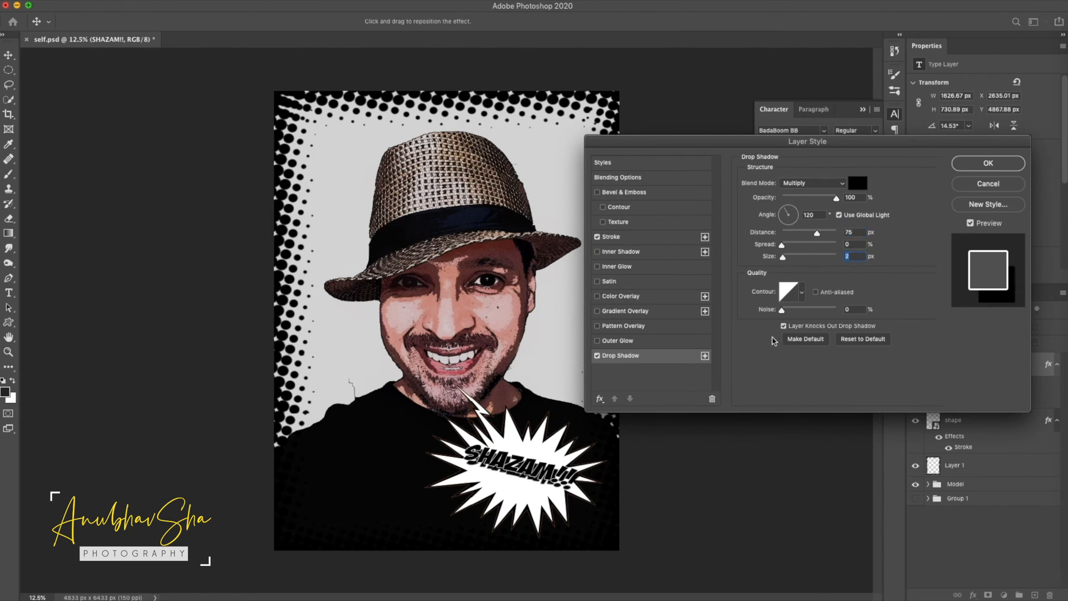
click(800, 198)
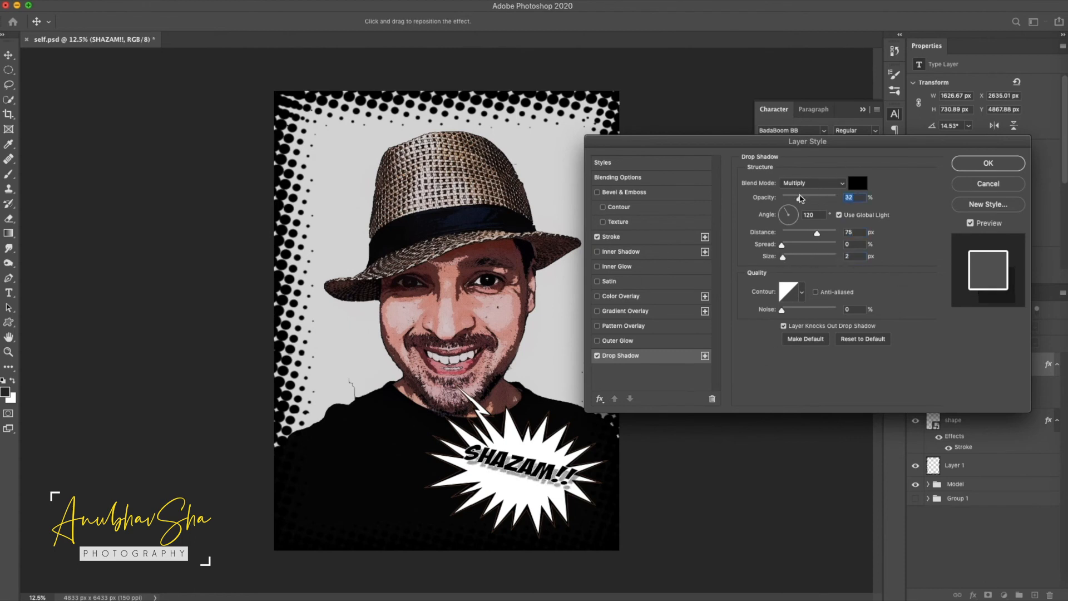
drag(800, 198, 807, 200)
key(Return)
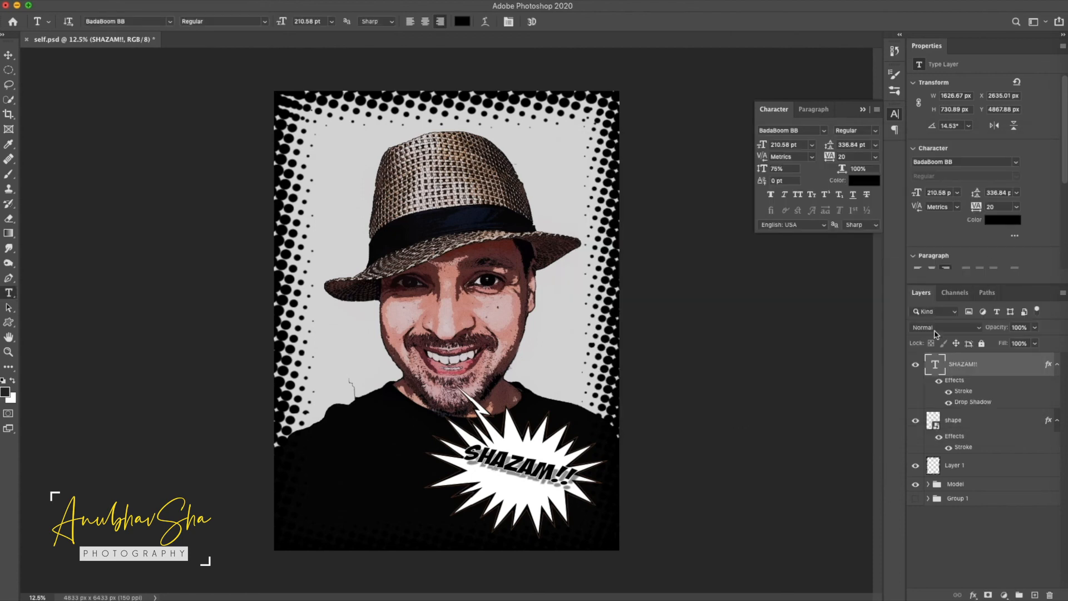
Enlarge the SHAZAM!! text to about 259.4 pt across the speech bubble and select its layer together with the shape layer.
key(super+t)
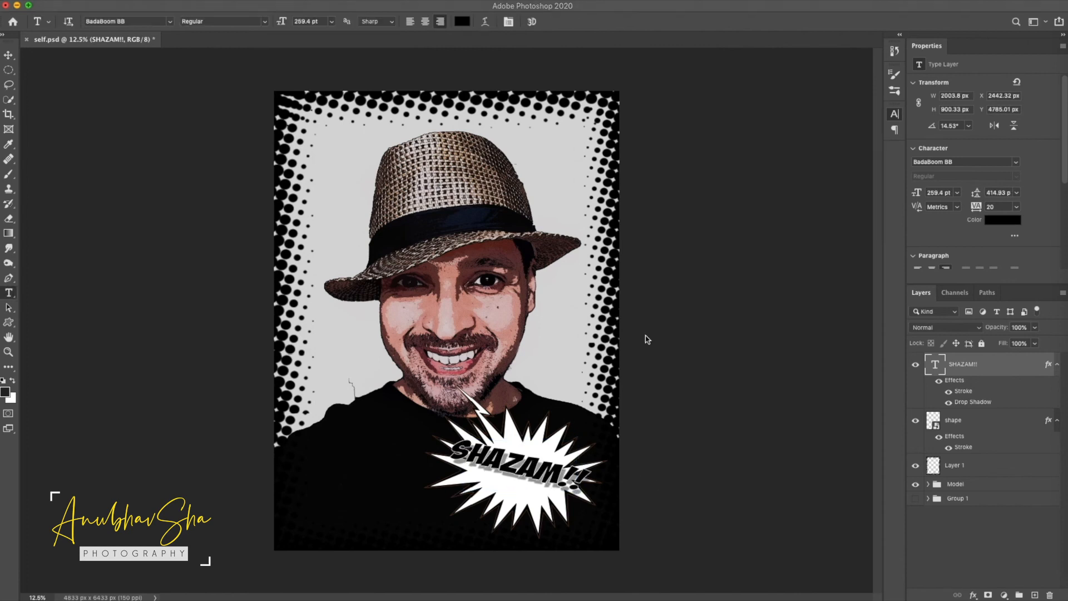
click(704, 354)
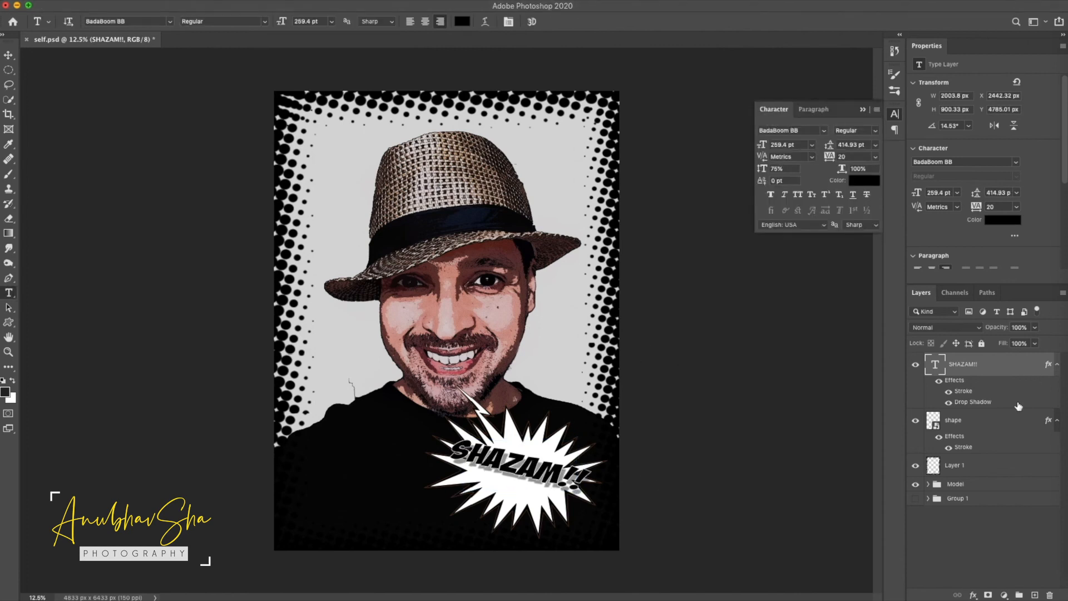
click(972, 421)
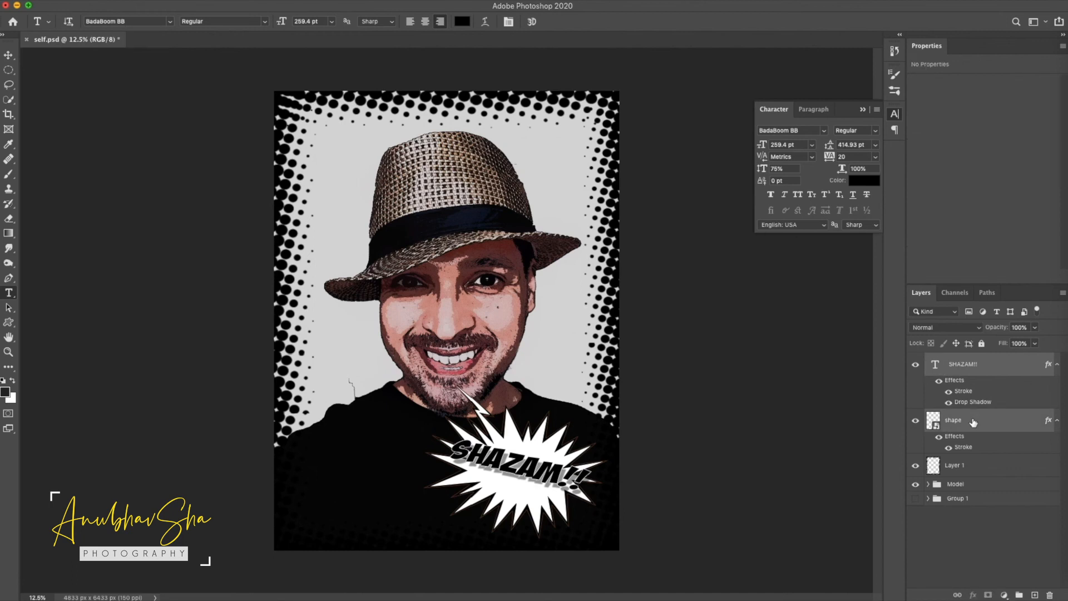
Group the SHAZAM!! text layer with the speech bubble shape layer and name the group "shape and text".
key(super+g)
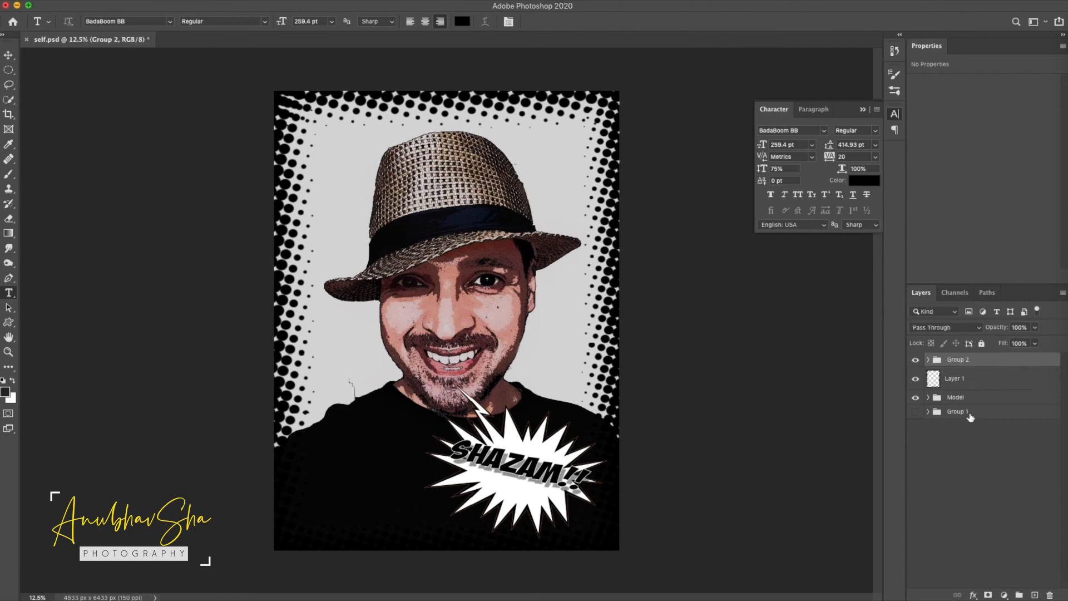
double_click(961, 359)
text(shape and text)
key(Return)
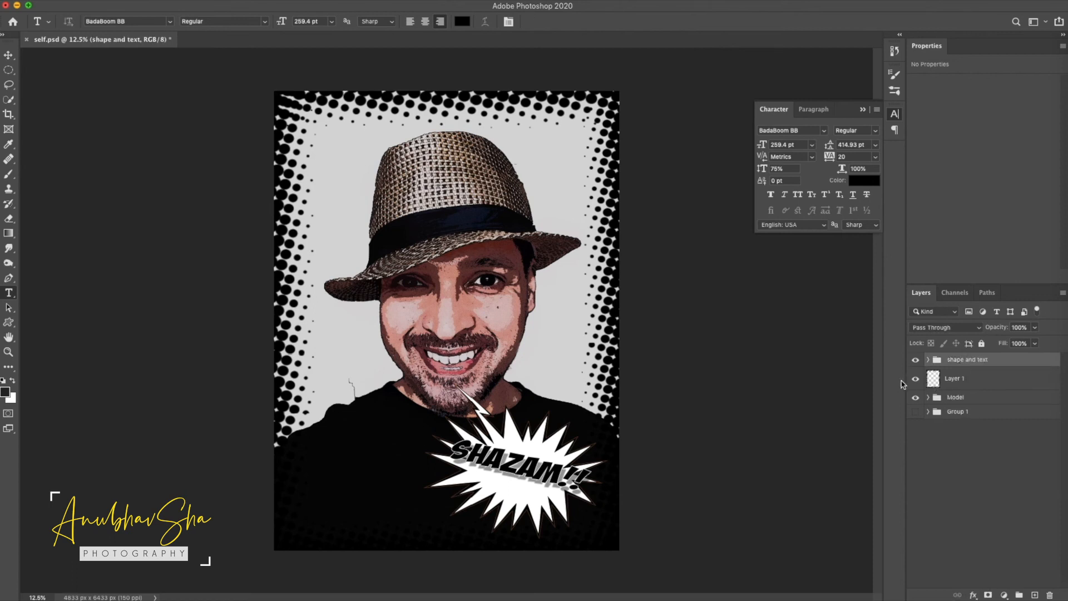
Check the "shape and text" group and Layer 1 by toggling their visibility, then move Layer 1 above the group and deselect all layers.
click(915, 360)
click(915, 360)
click(916, 379)
click(915, 379)
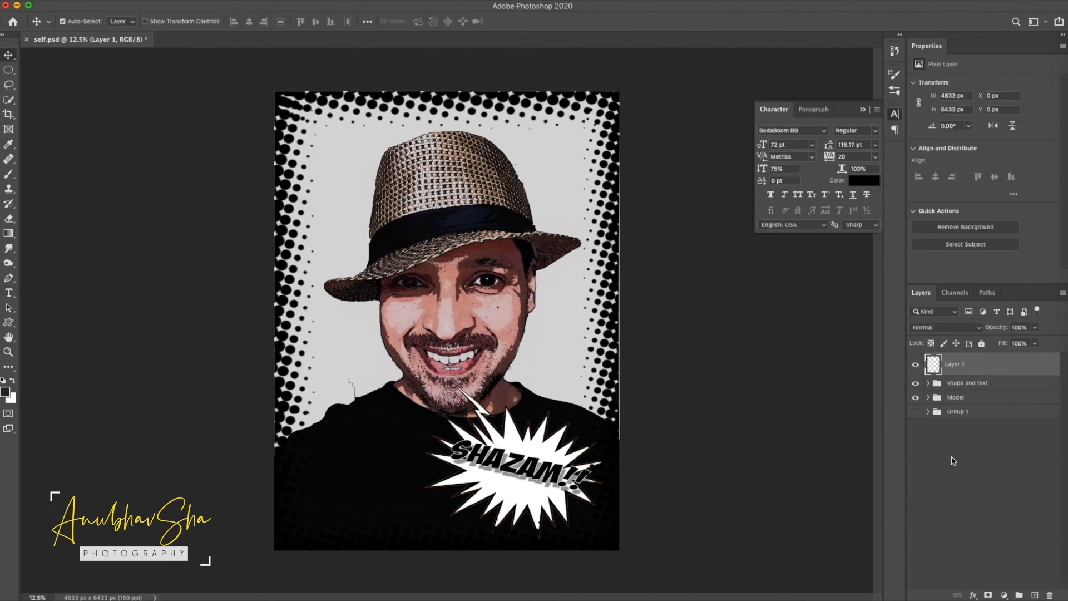
click(953, 461)
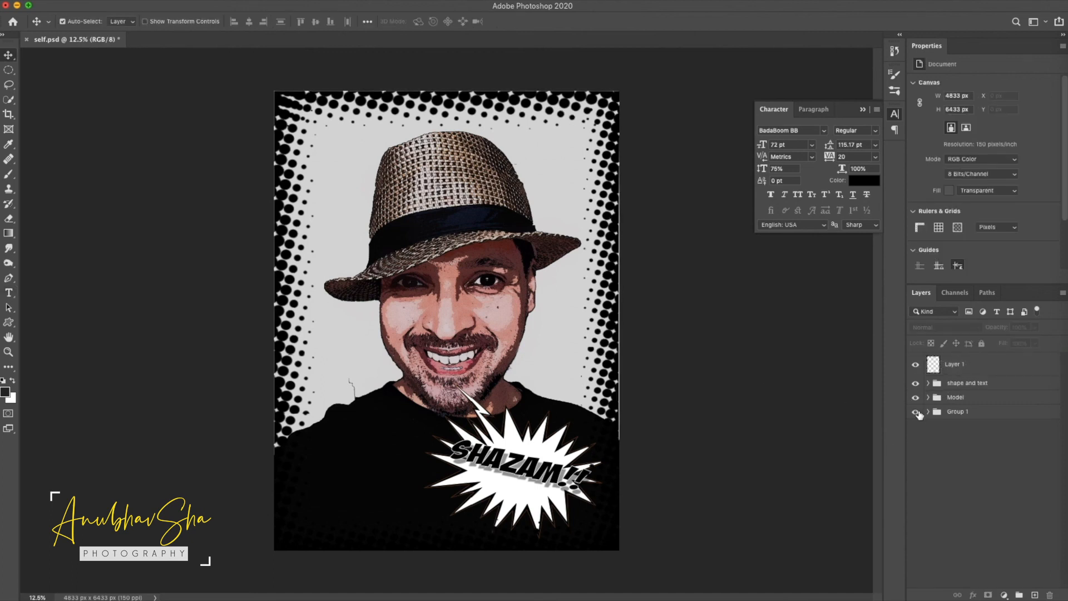
Expand Group 1 and compare the original photo in Layer 0 with the finished comic poster by repeatedly isolating that layer.
click(928, 412)
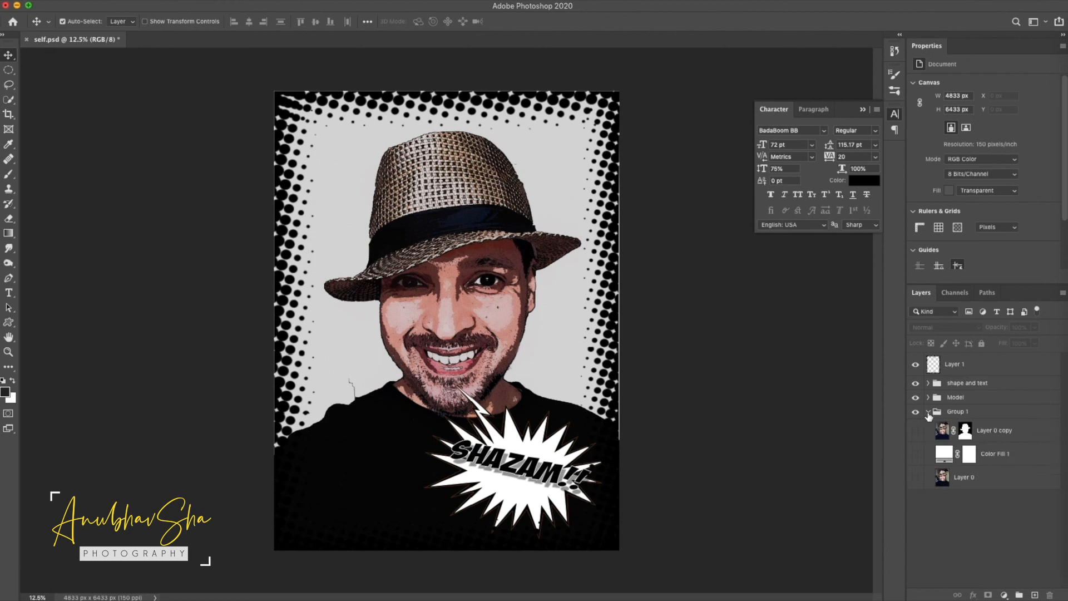
alt+click(915, 479)
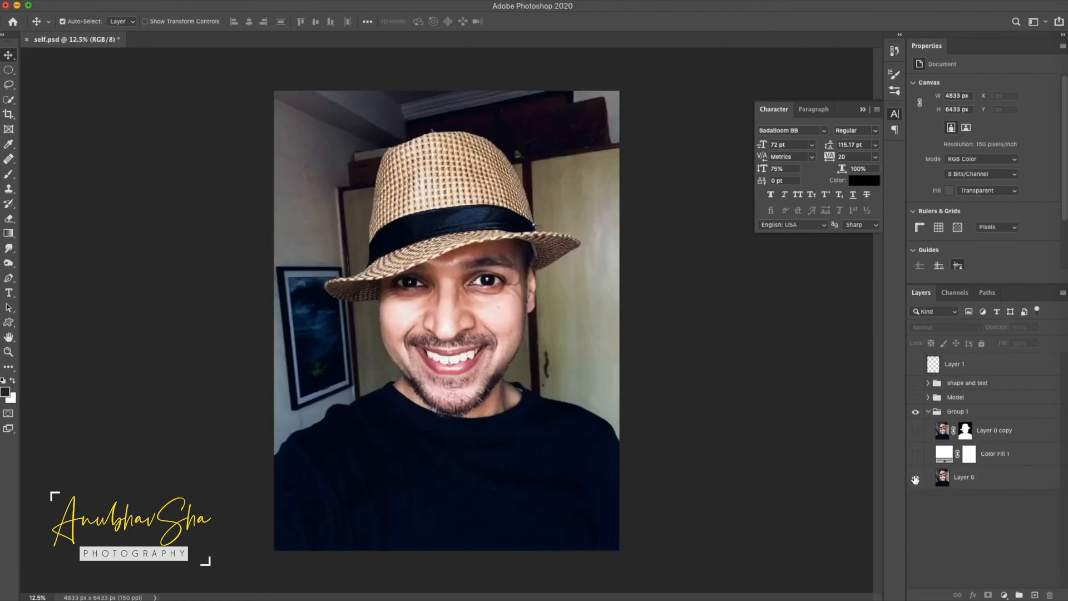
alt+click(915, 479)
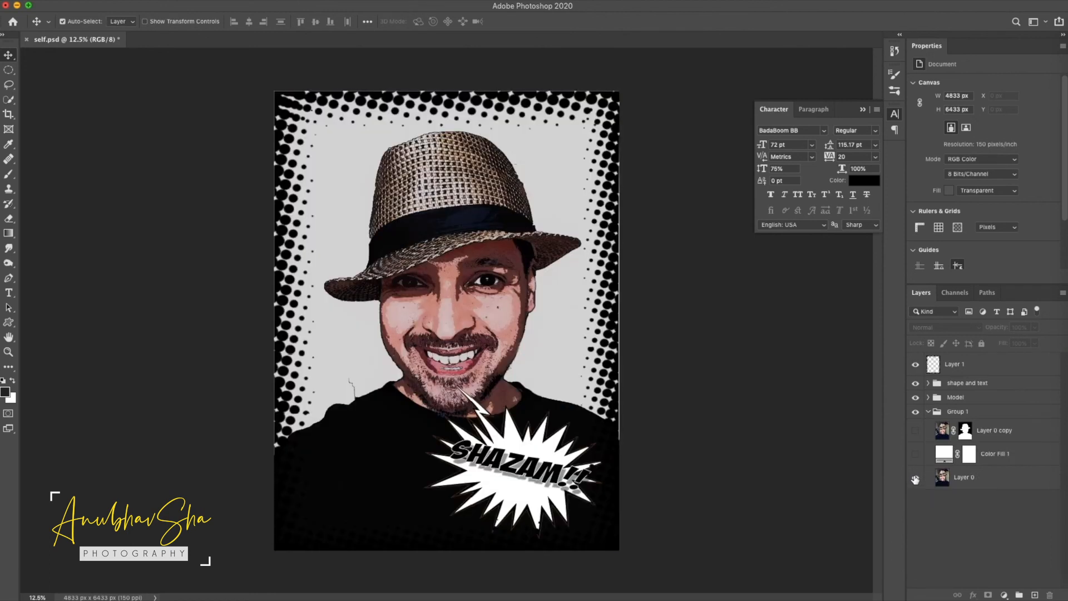
alt+click(915, 478)
alt+click(916, 478)
alt+click(915, 479)
alt+click(915, 479)
Stamp all visible layers into a new merged layer above Layer 1 and activate the Clone Stamp tool.
click(973, 369)
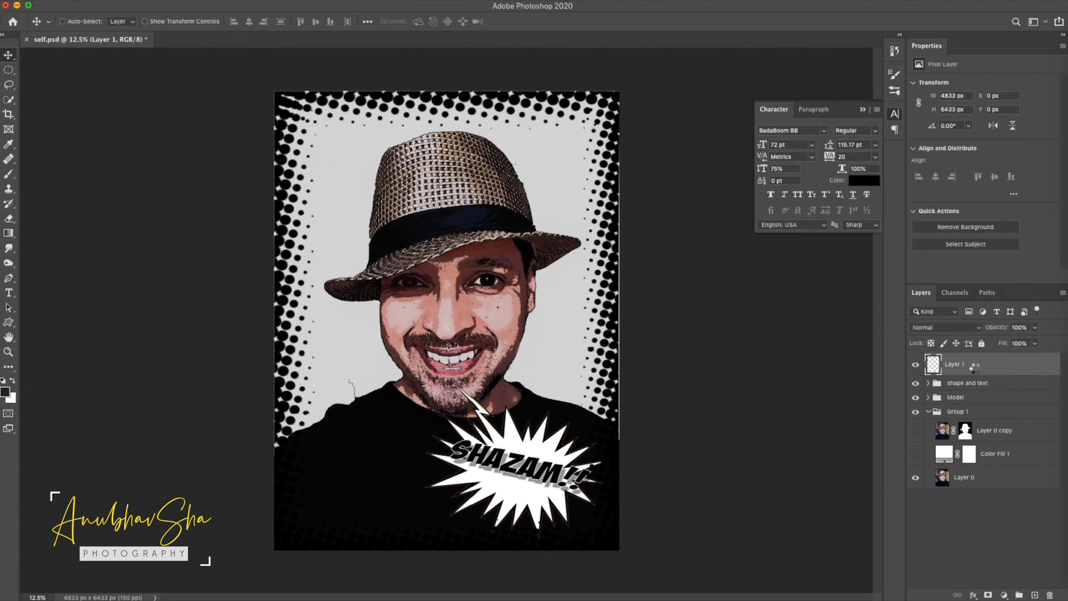
key(super+alt+shift+e)
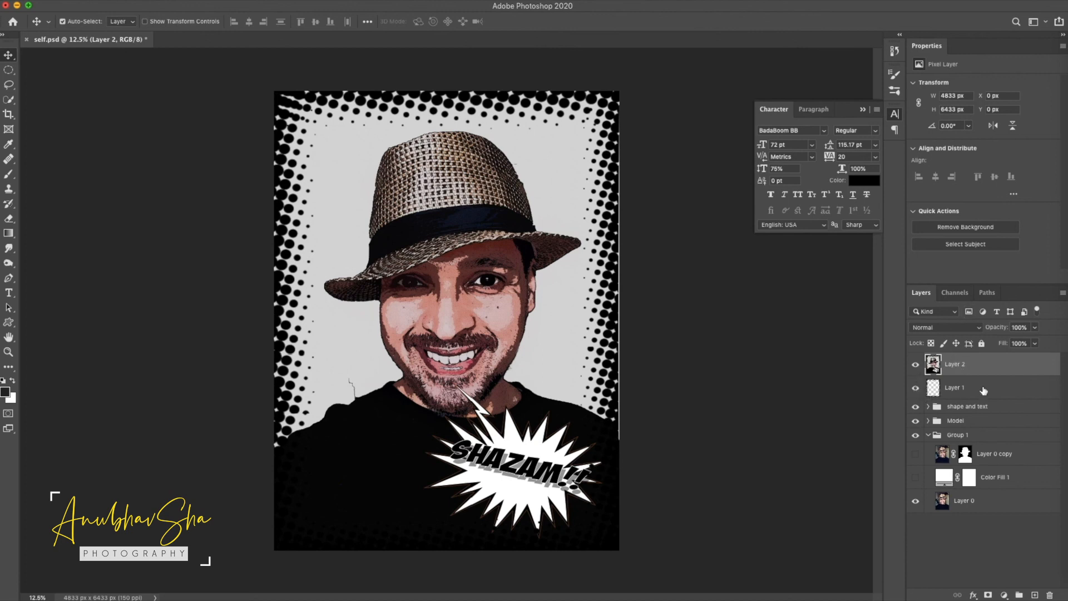
key(c)
key(s)
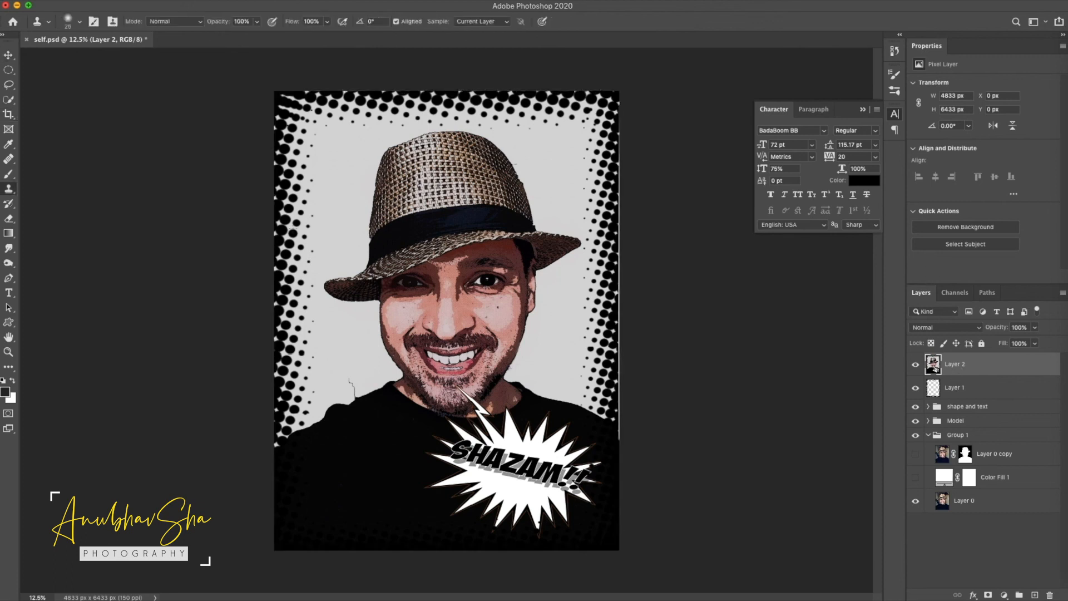